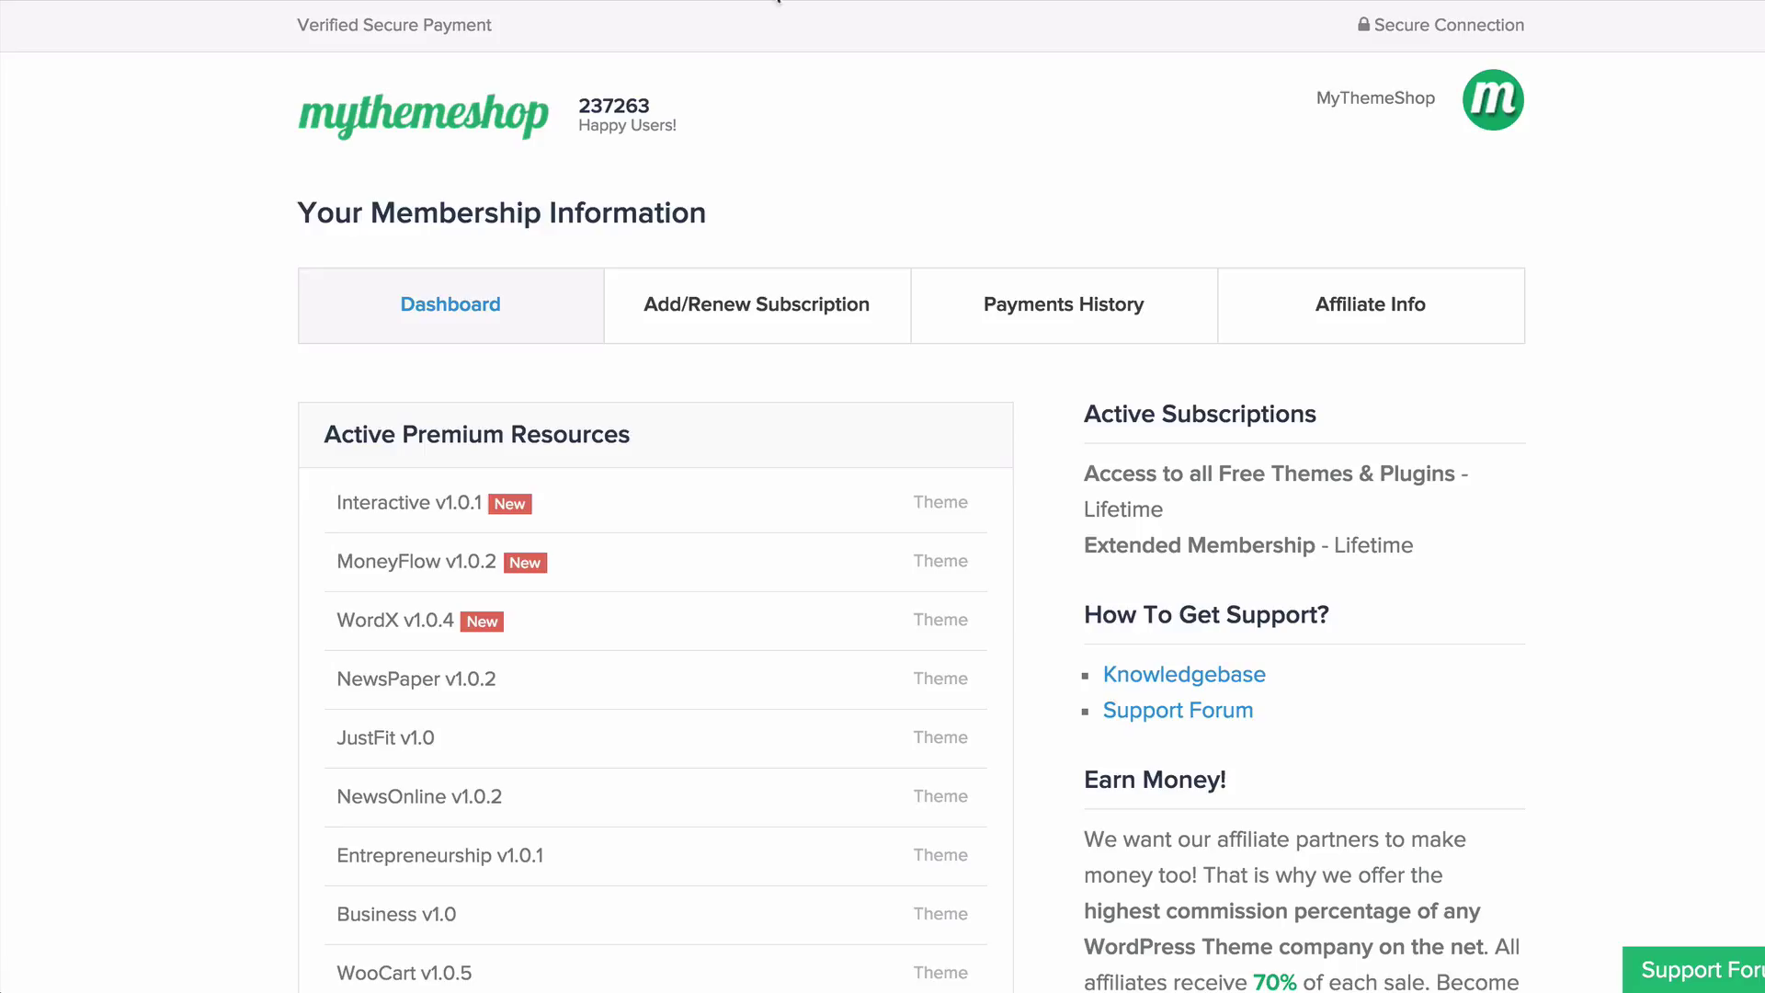
Expand WP Google Translate v1.0.3 and save its plugin files as mts-wp-google-translate.zip.
click(79, 436)
scroll(79, 438, down, 5)
scroll(97, 379, down, 20)
scroll(99, 385, down, 20)
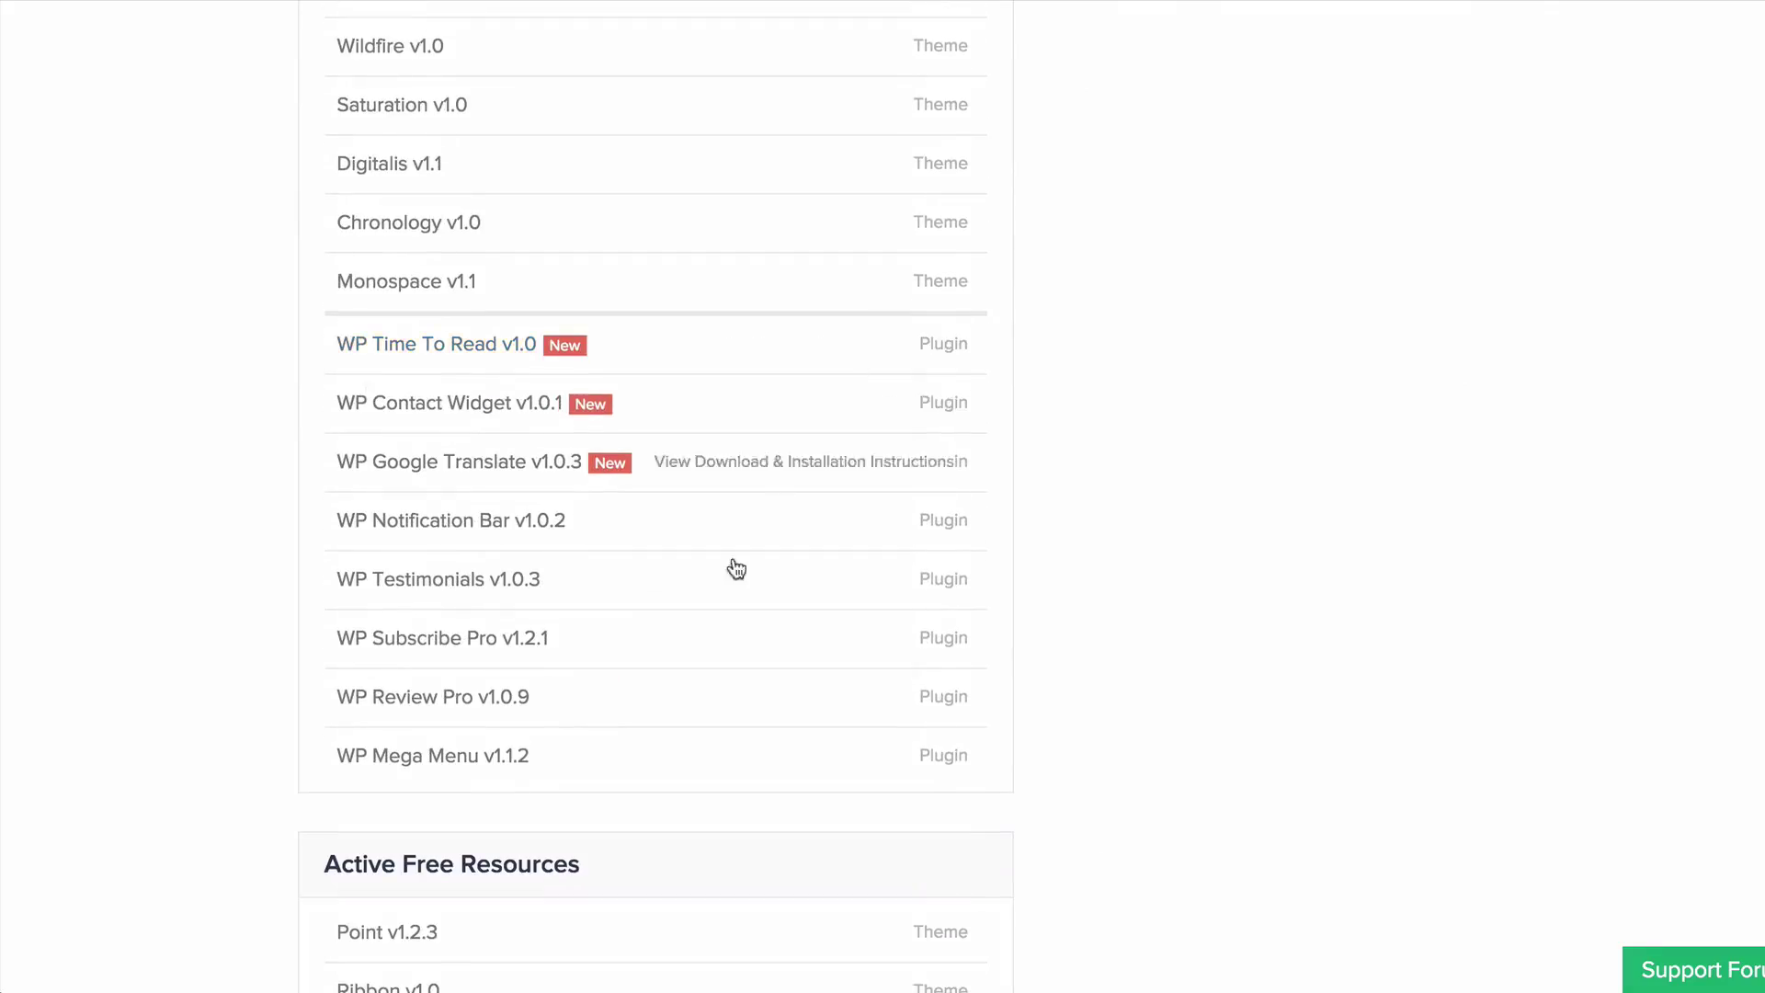
click(720, 477)
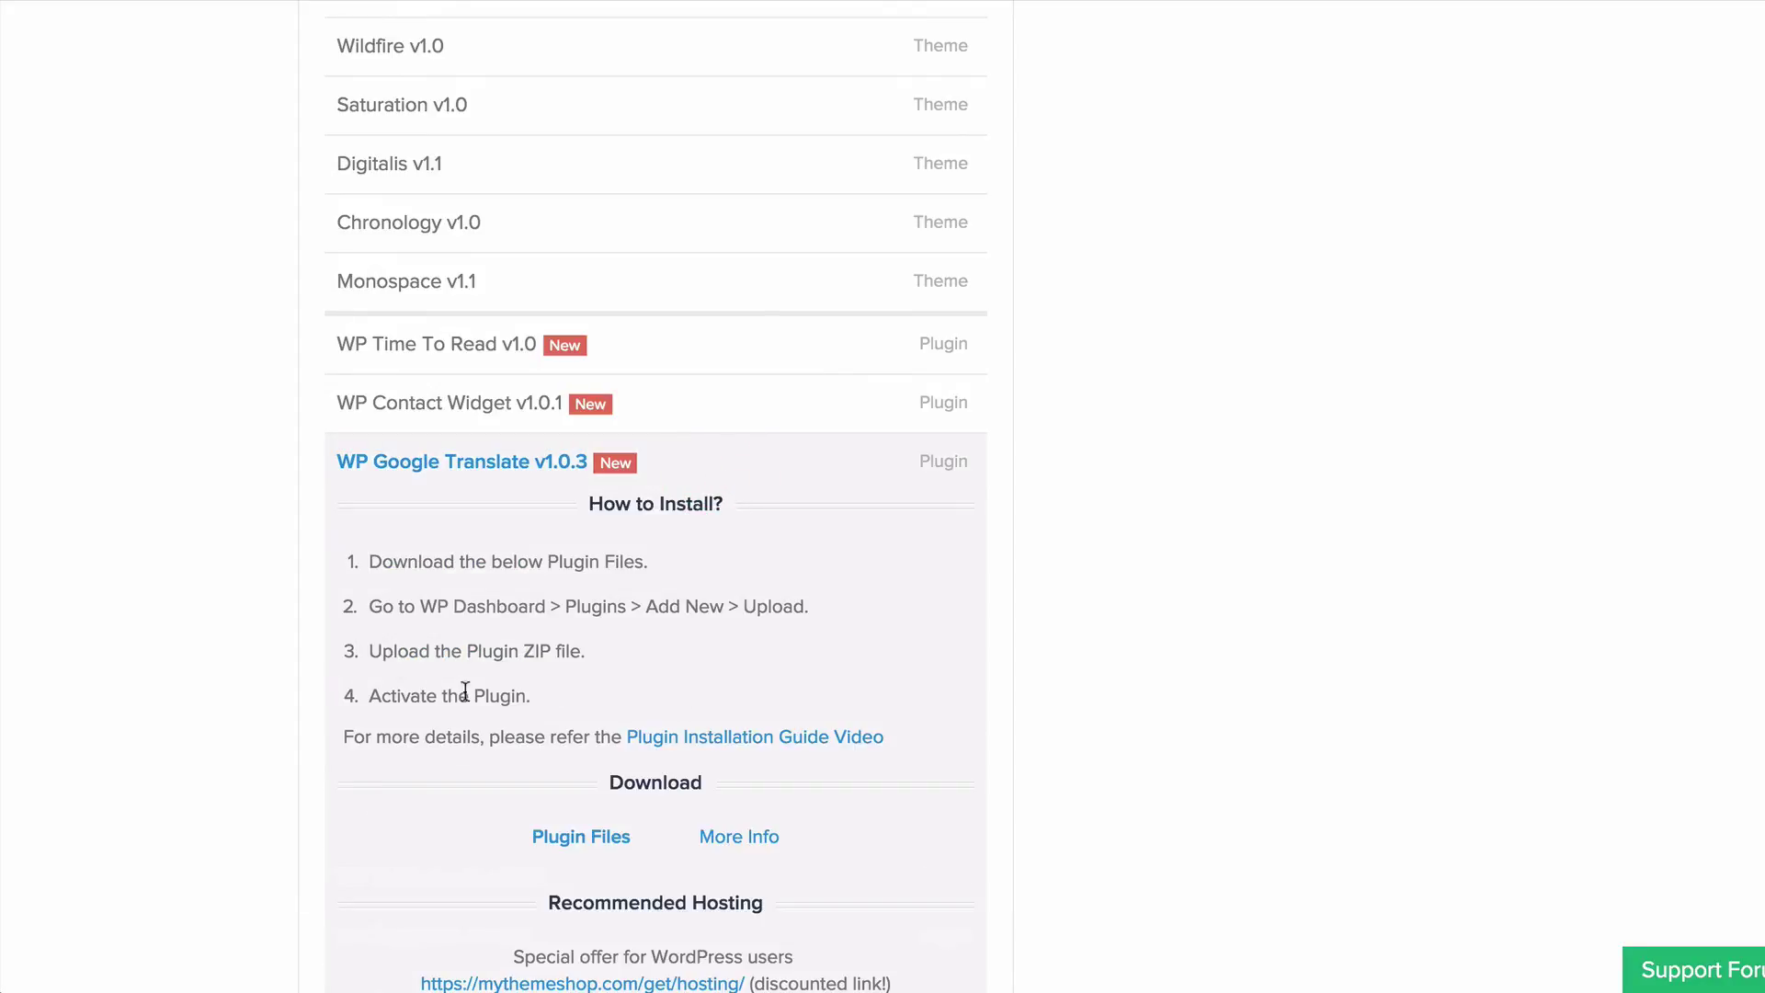
scroll(441, 685, down, 4)
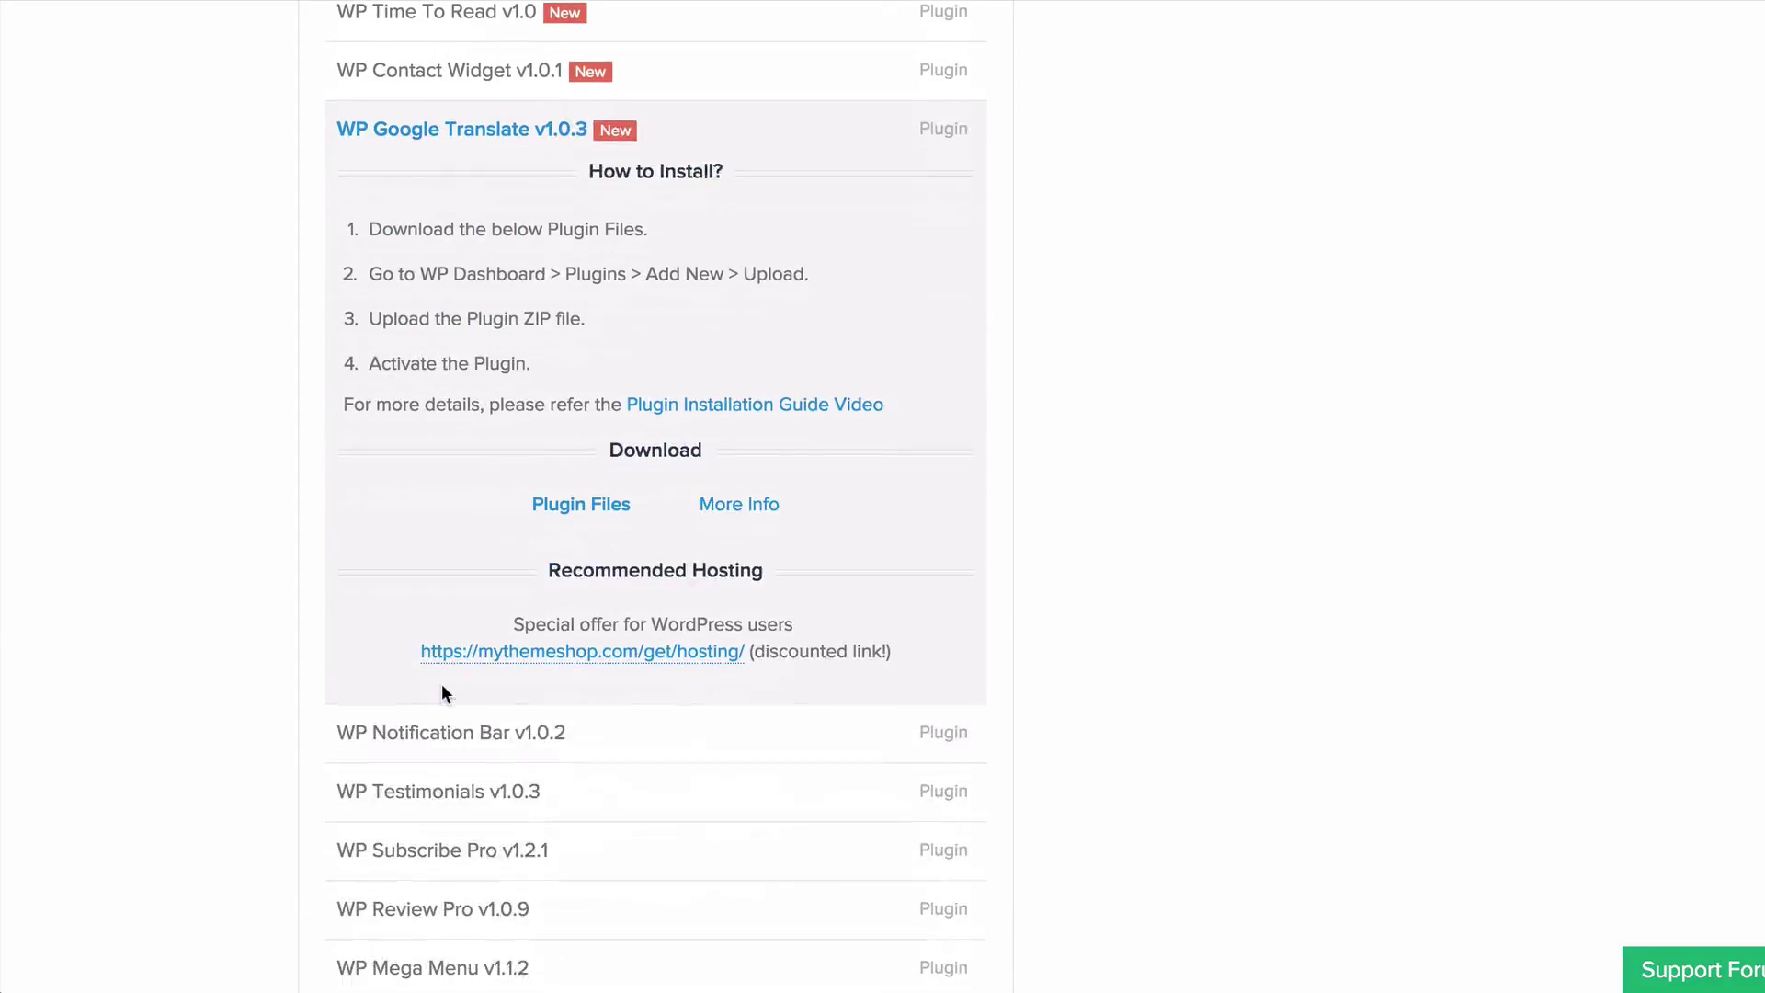
click(580, 522)
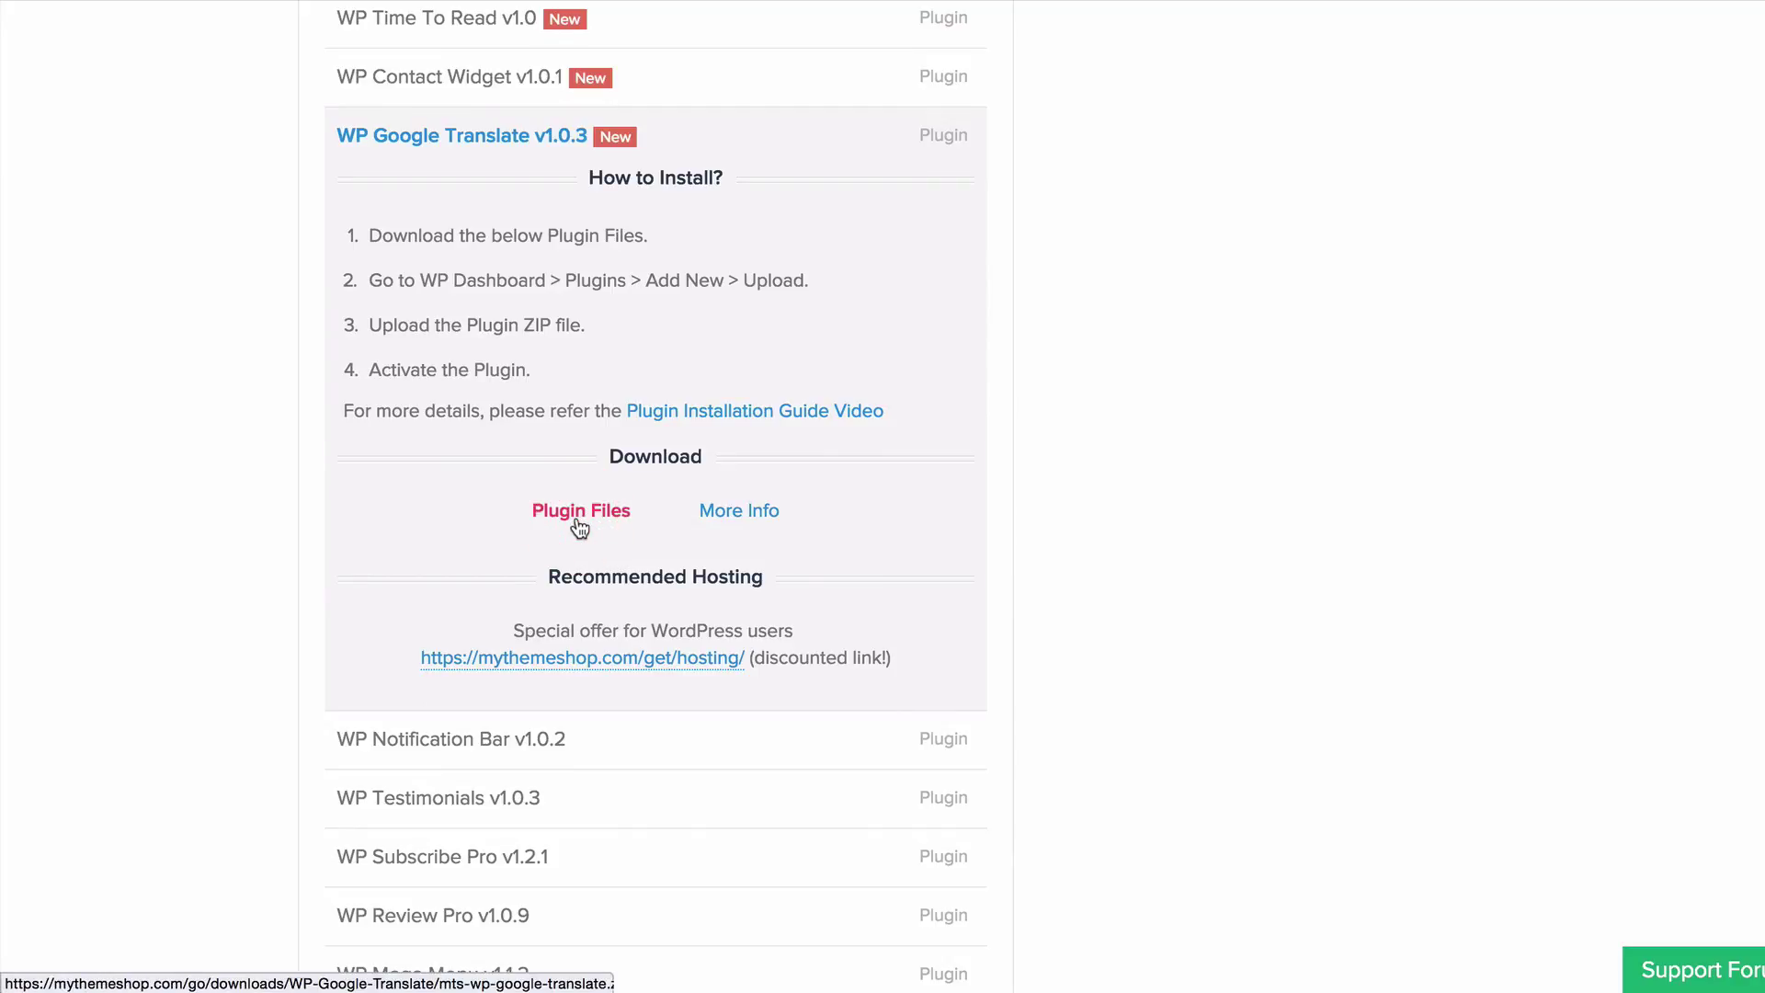
click(1315, 792)
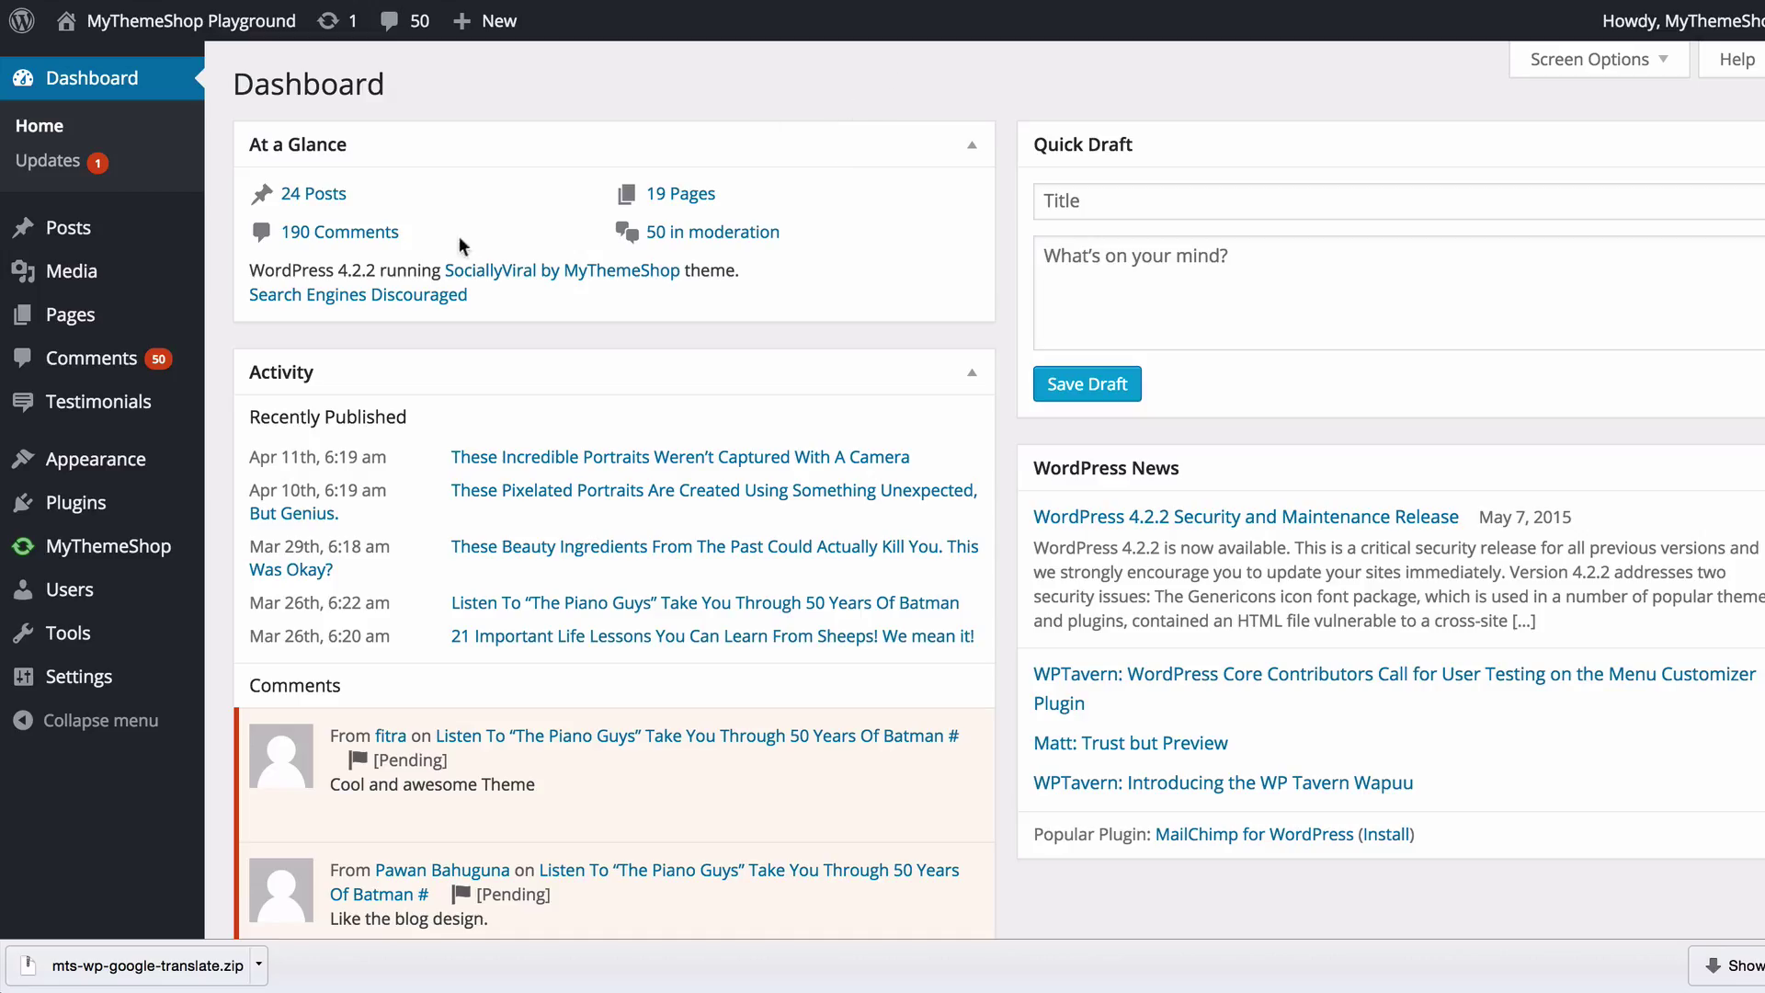
Choose mts-wp-google-translate.zip as the file on the Upload Plugin page under Plugins > Add New.
mouse_move(76, 502)
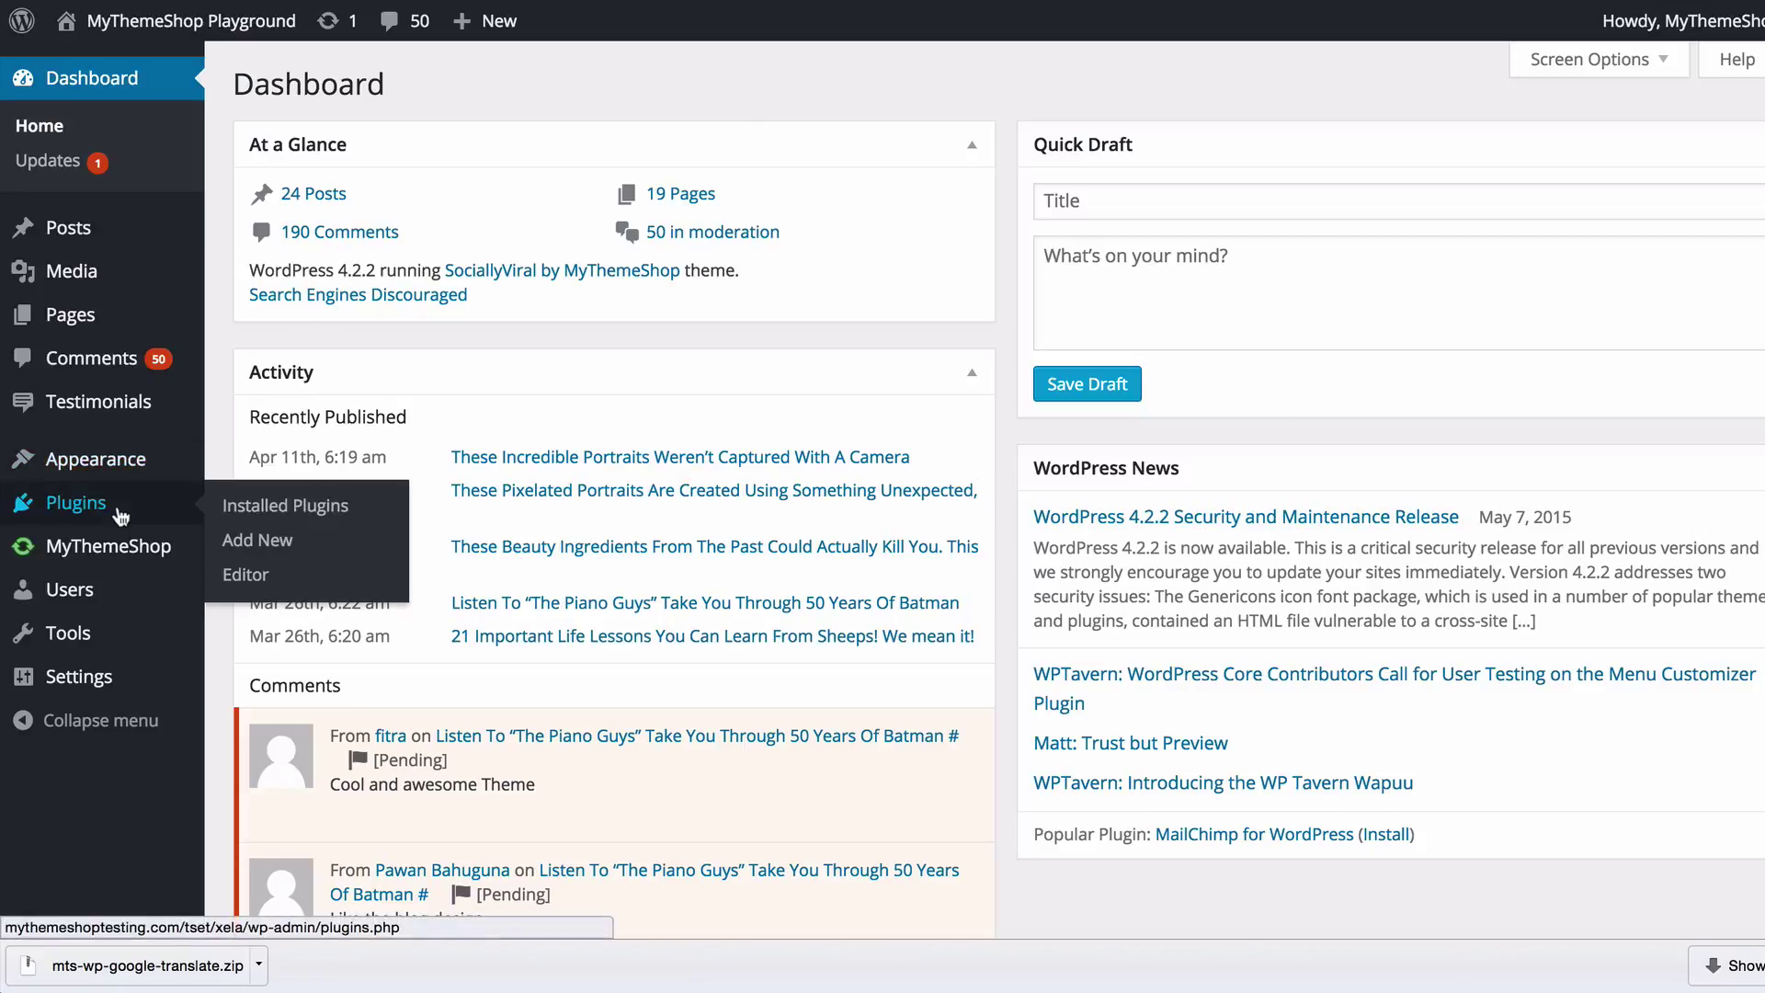
click(272, 539)
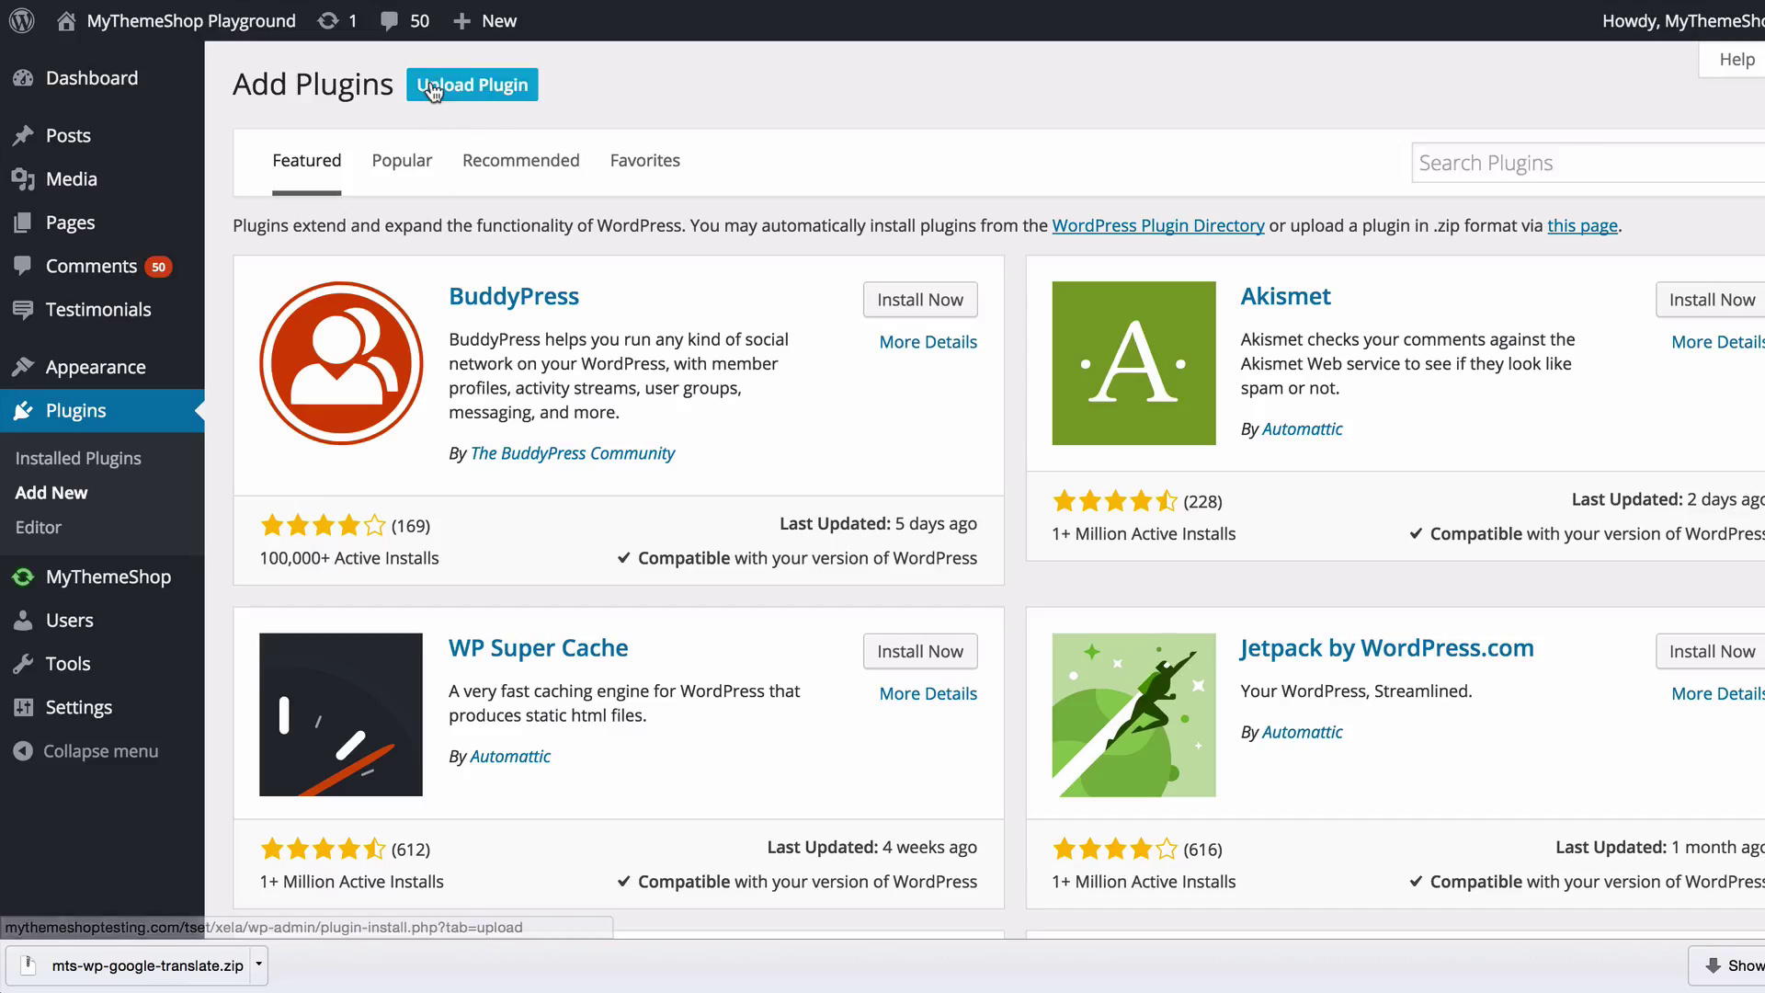
click(427, 83)
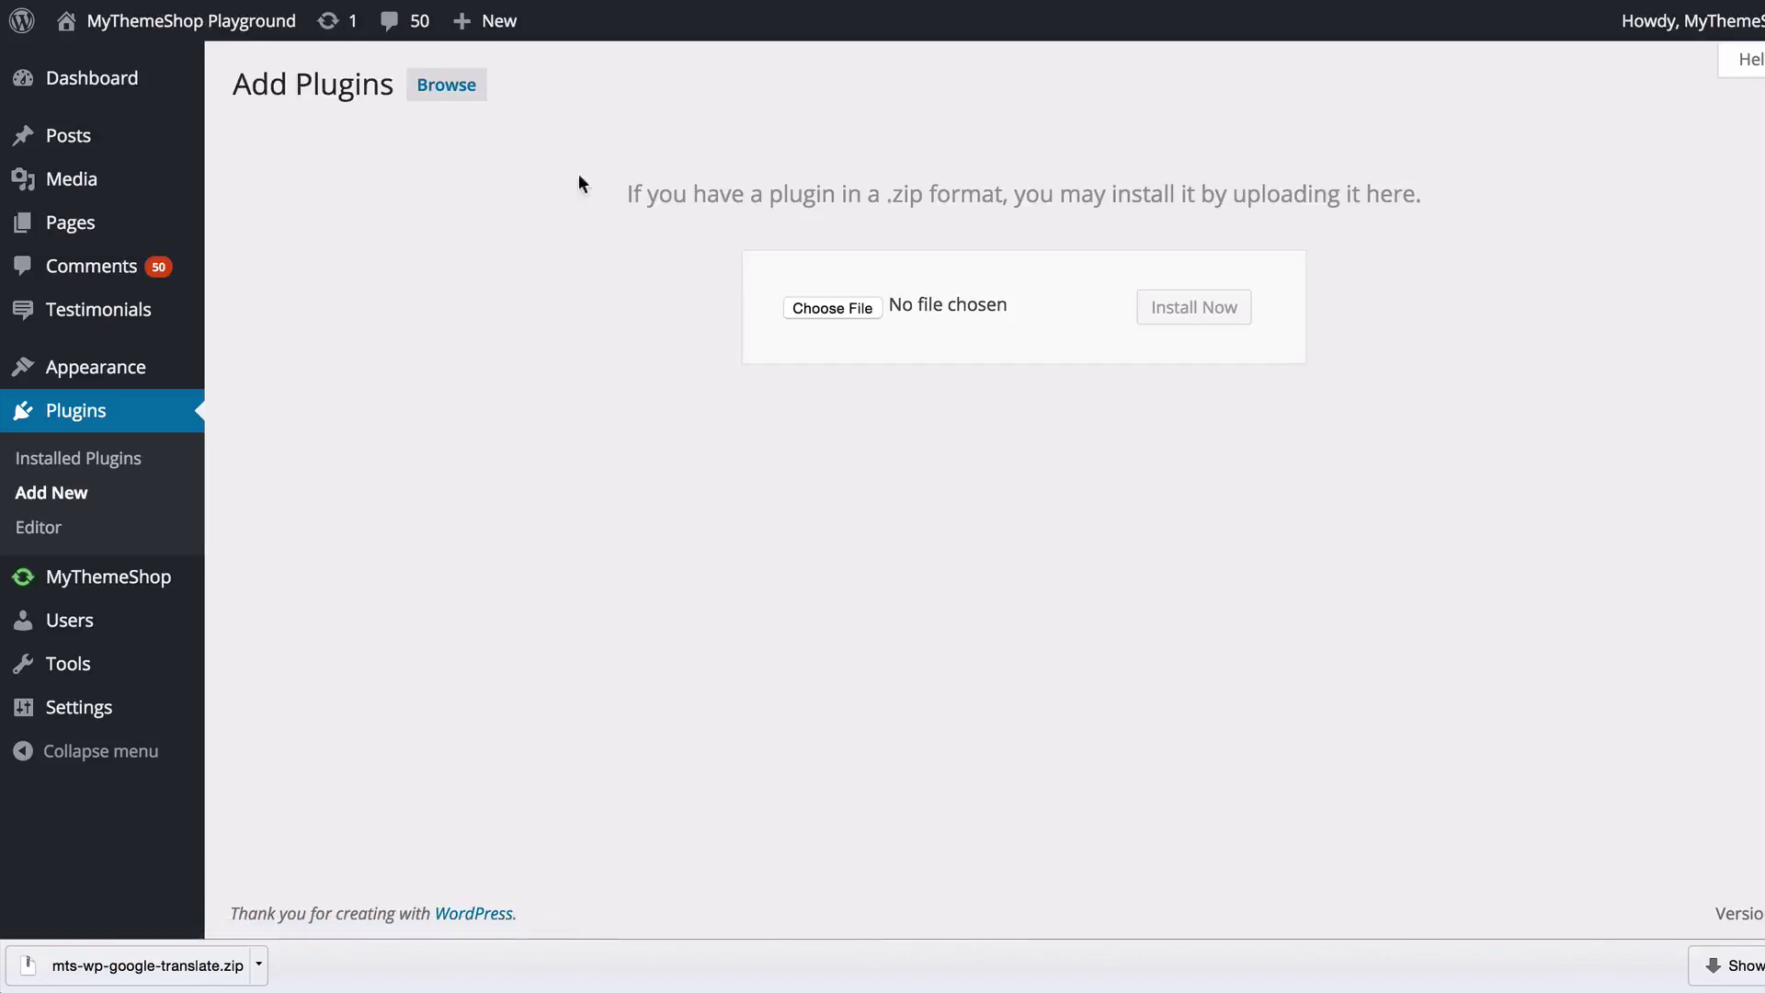
click(825, 313)
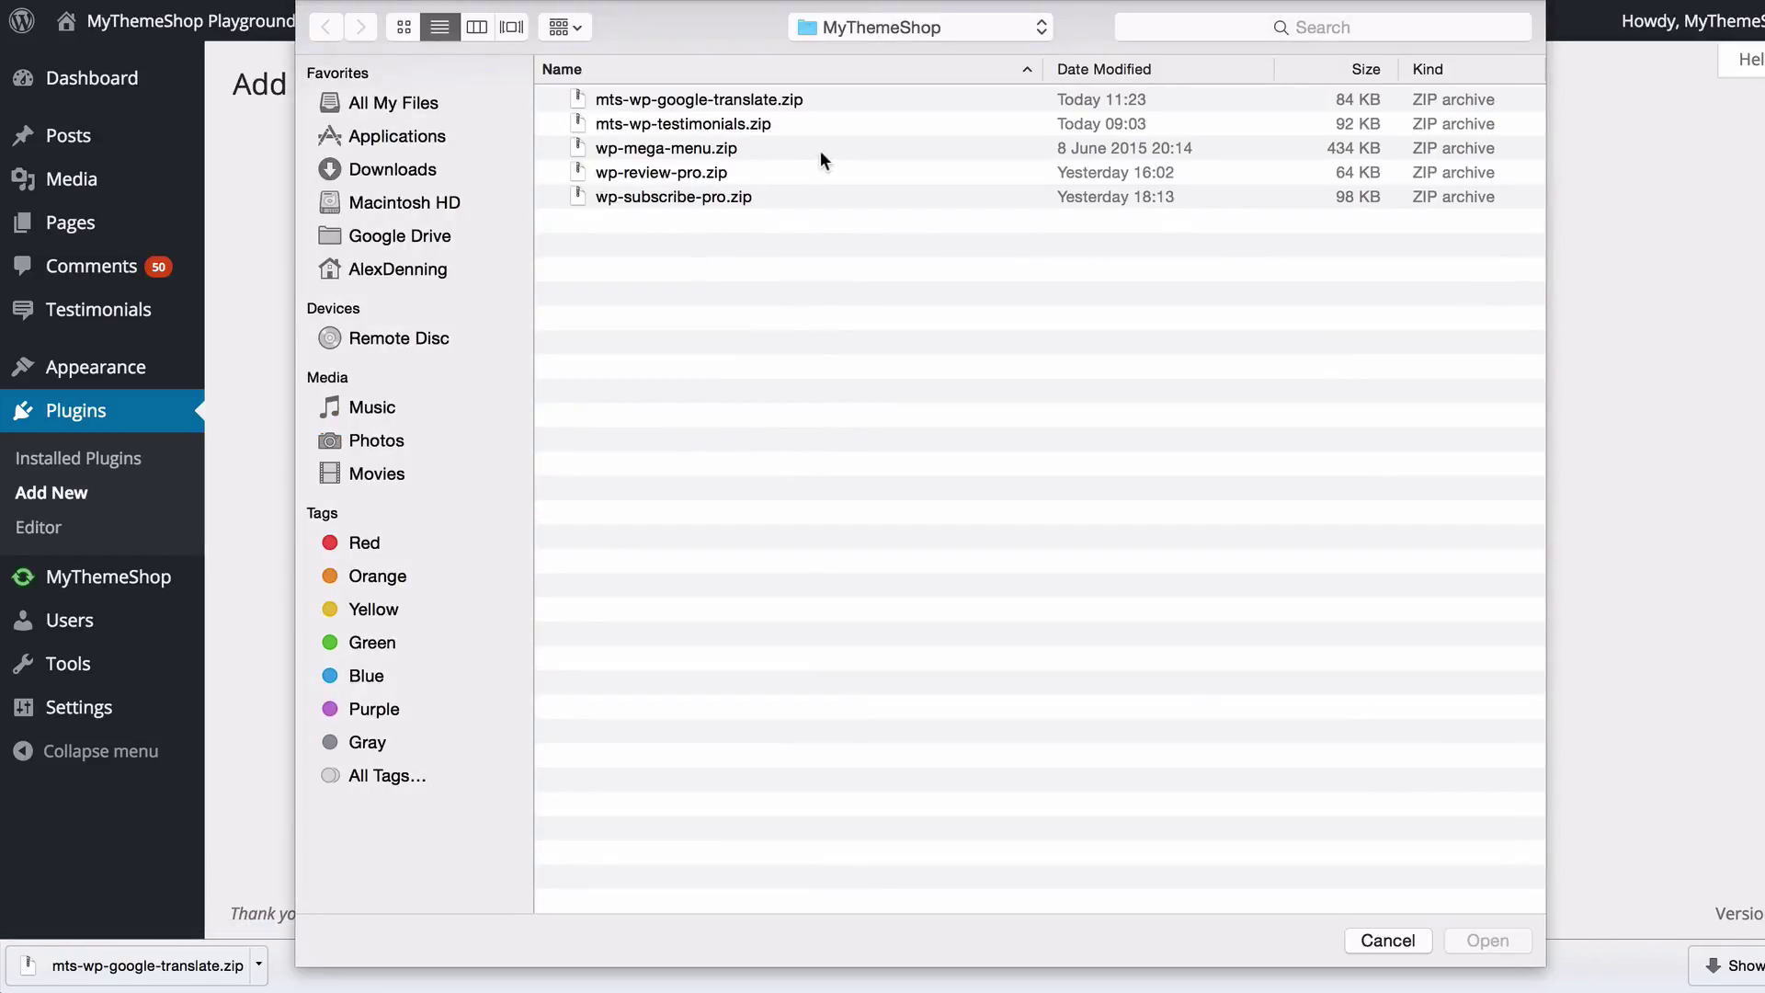
click(720, 99)
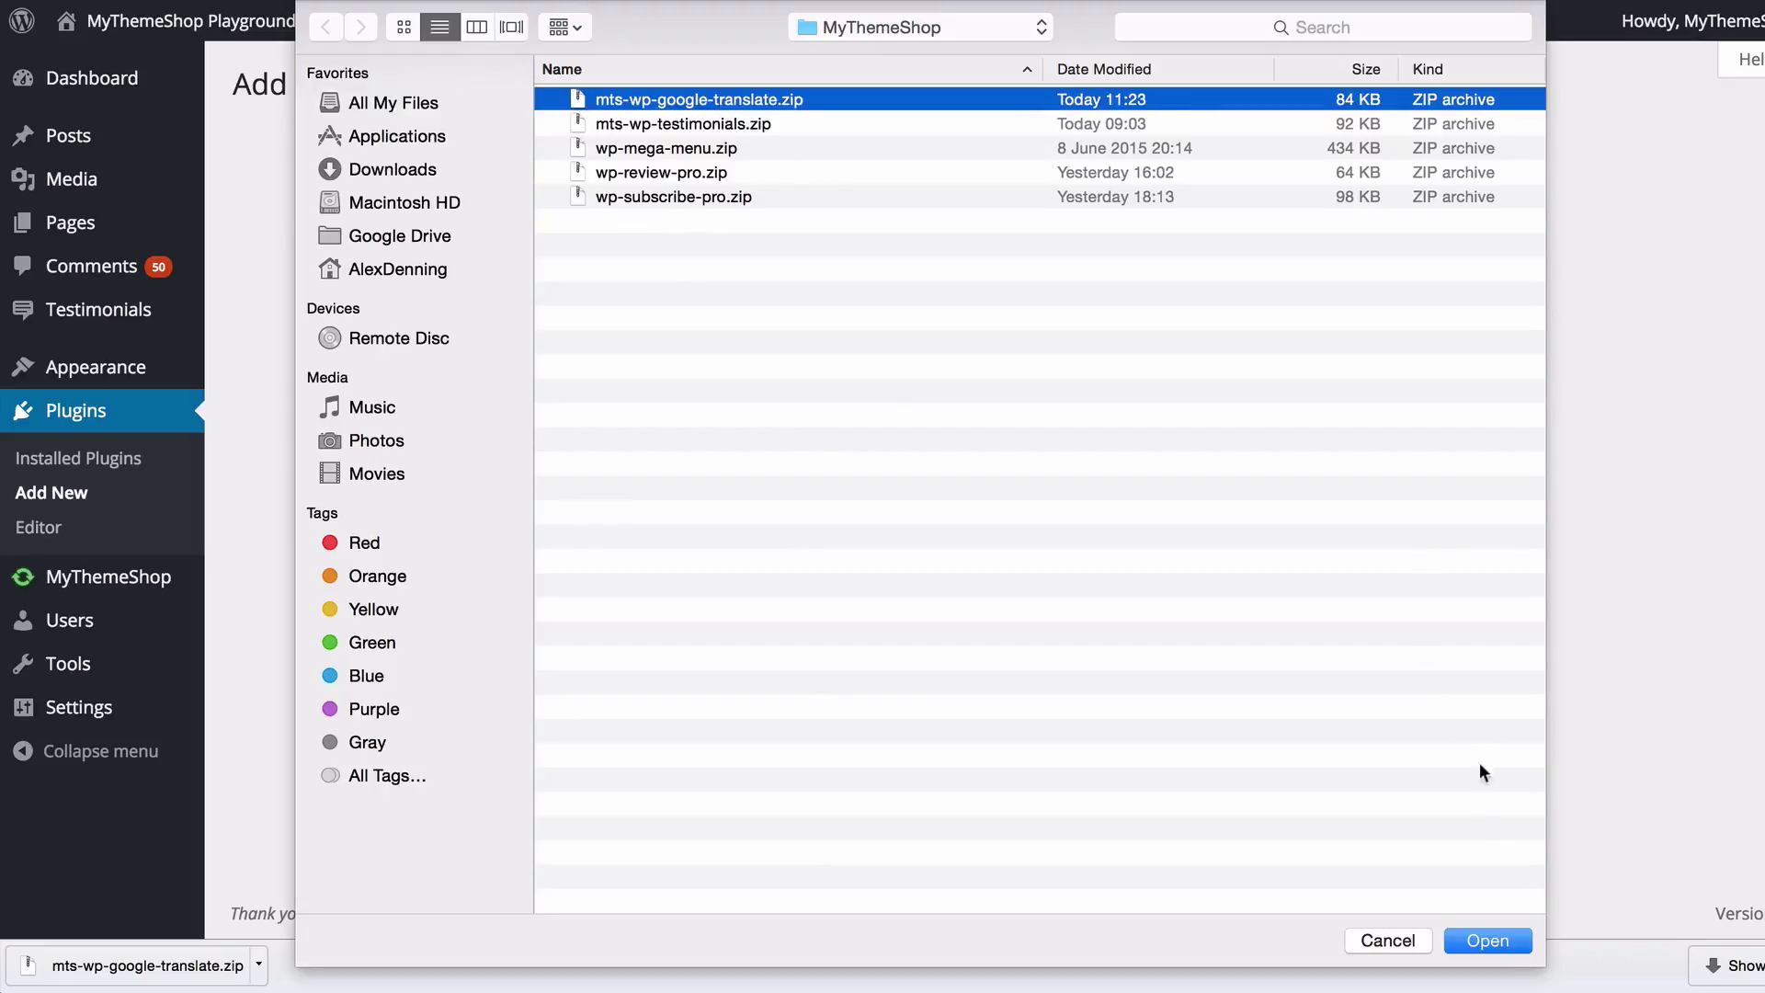
click(1490, 940)
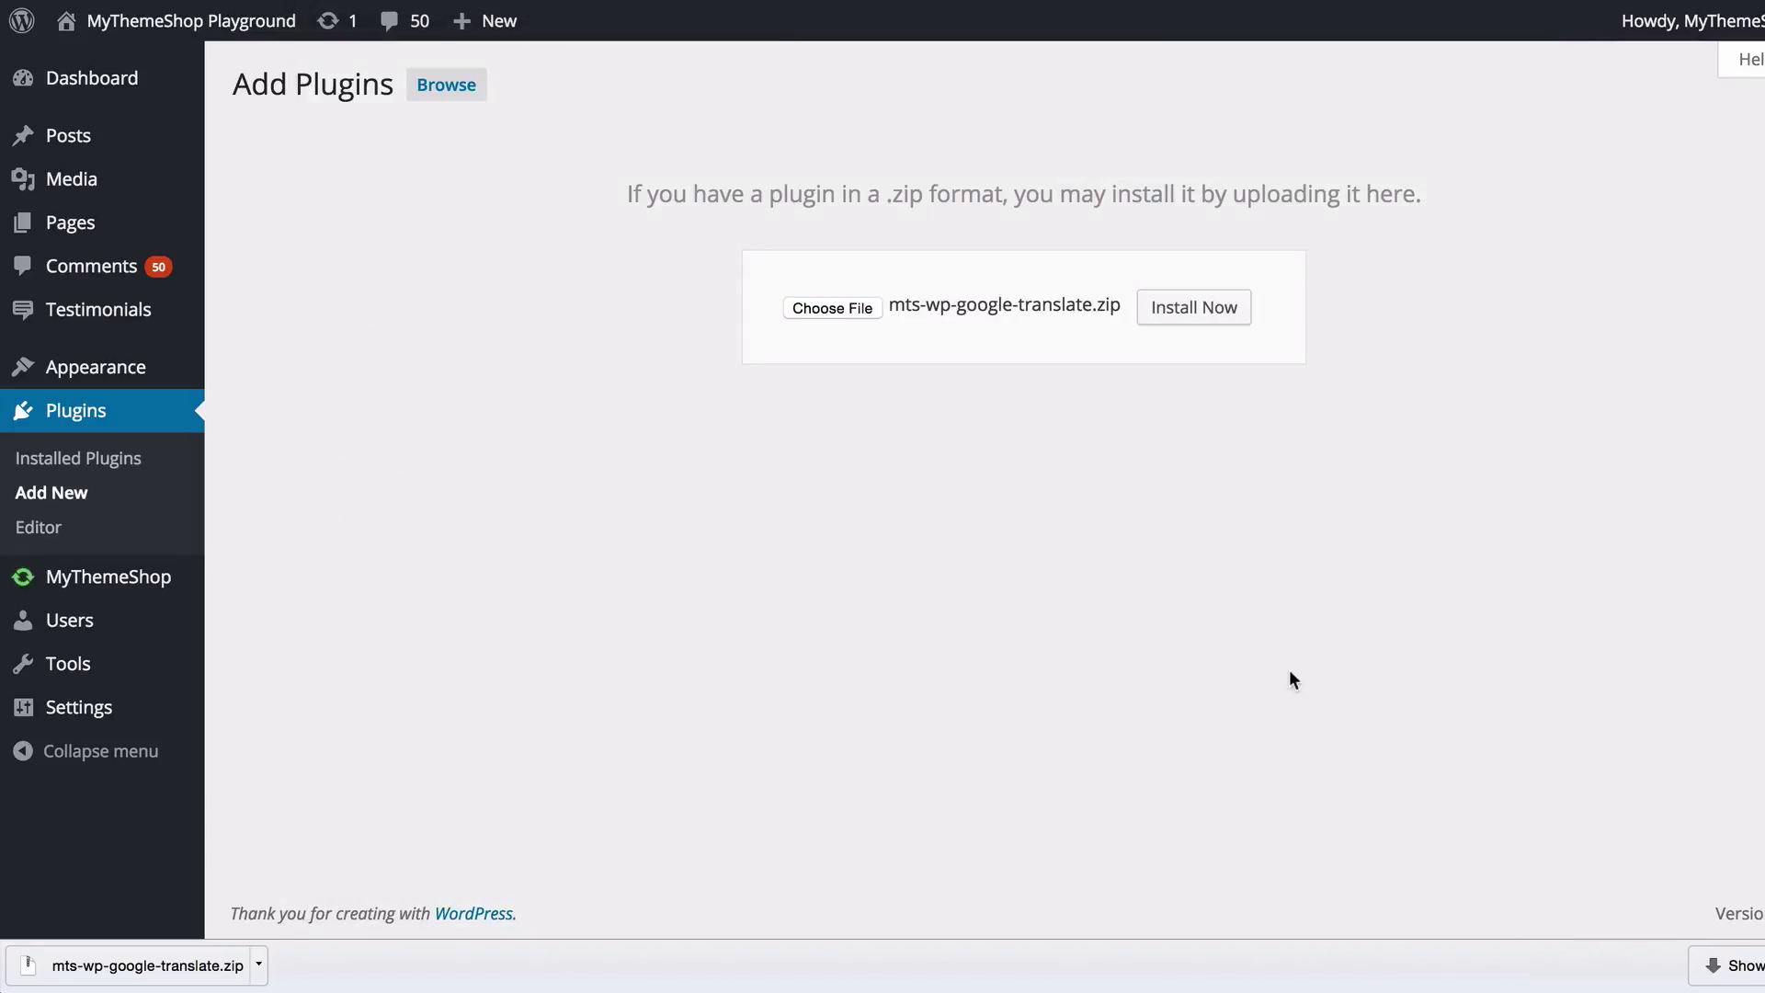
Install the uploaded WP Google Translate plugin and activate it.
click(1180, 308)
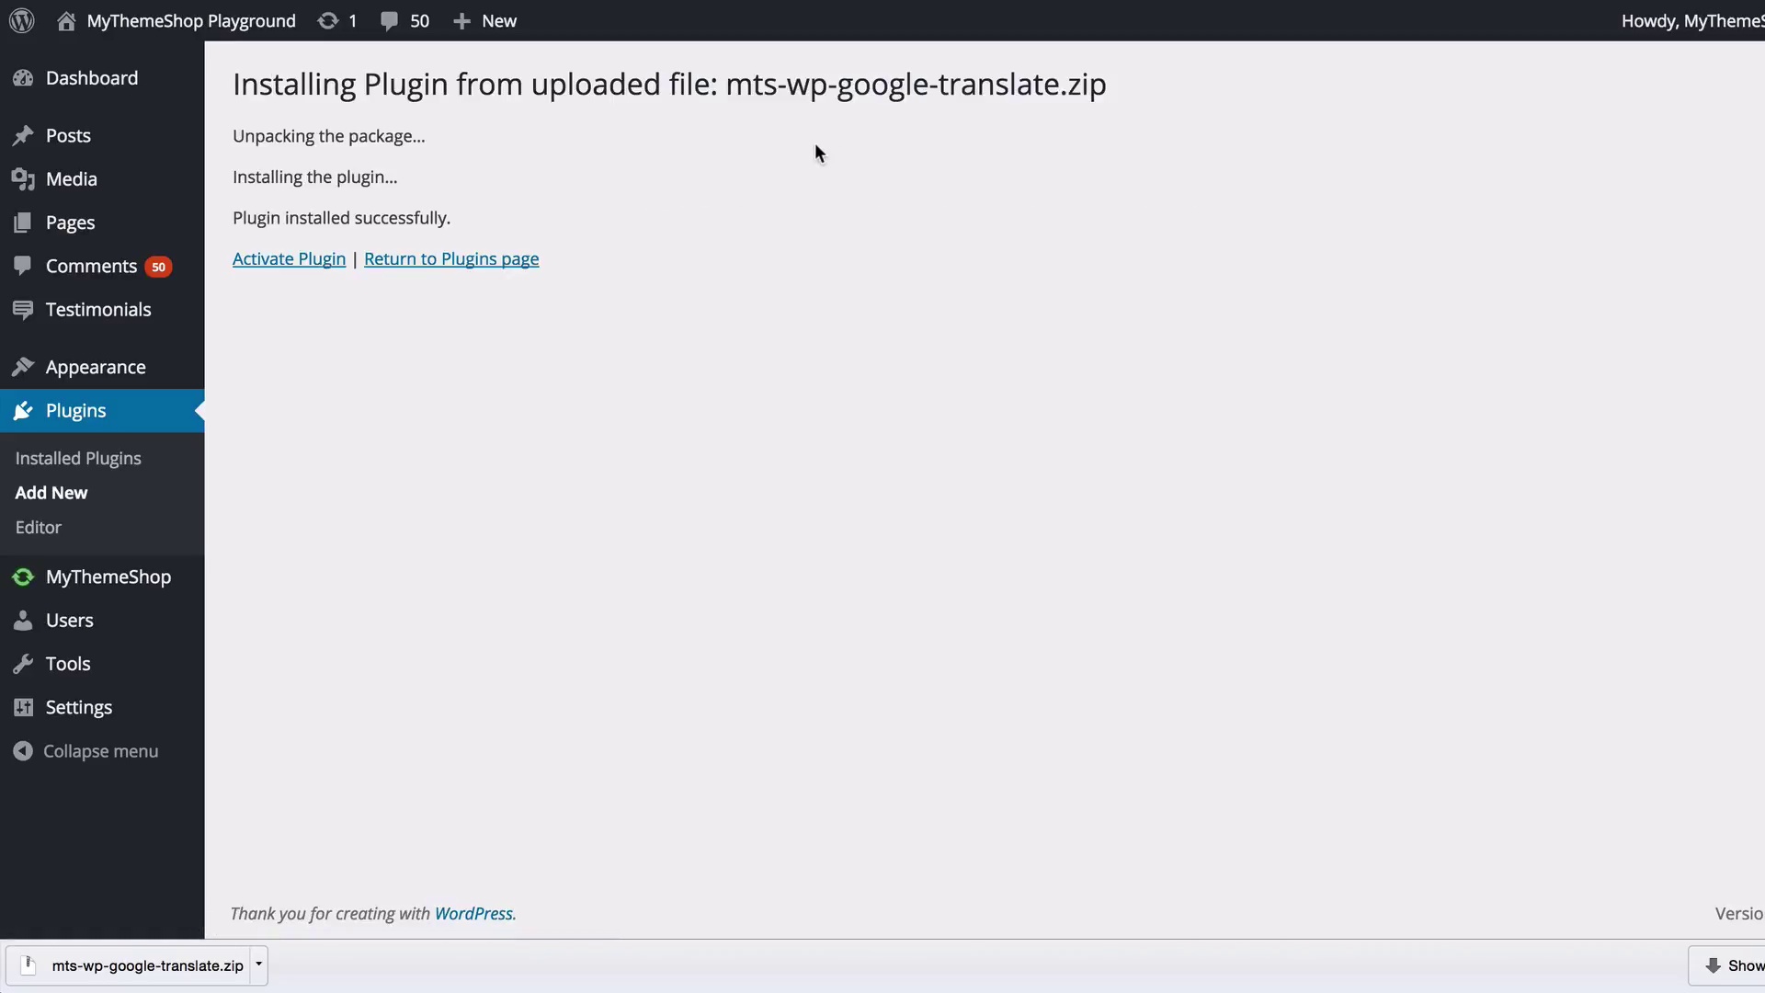
click(317, 265)
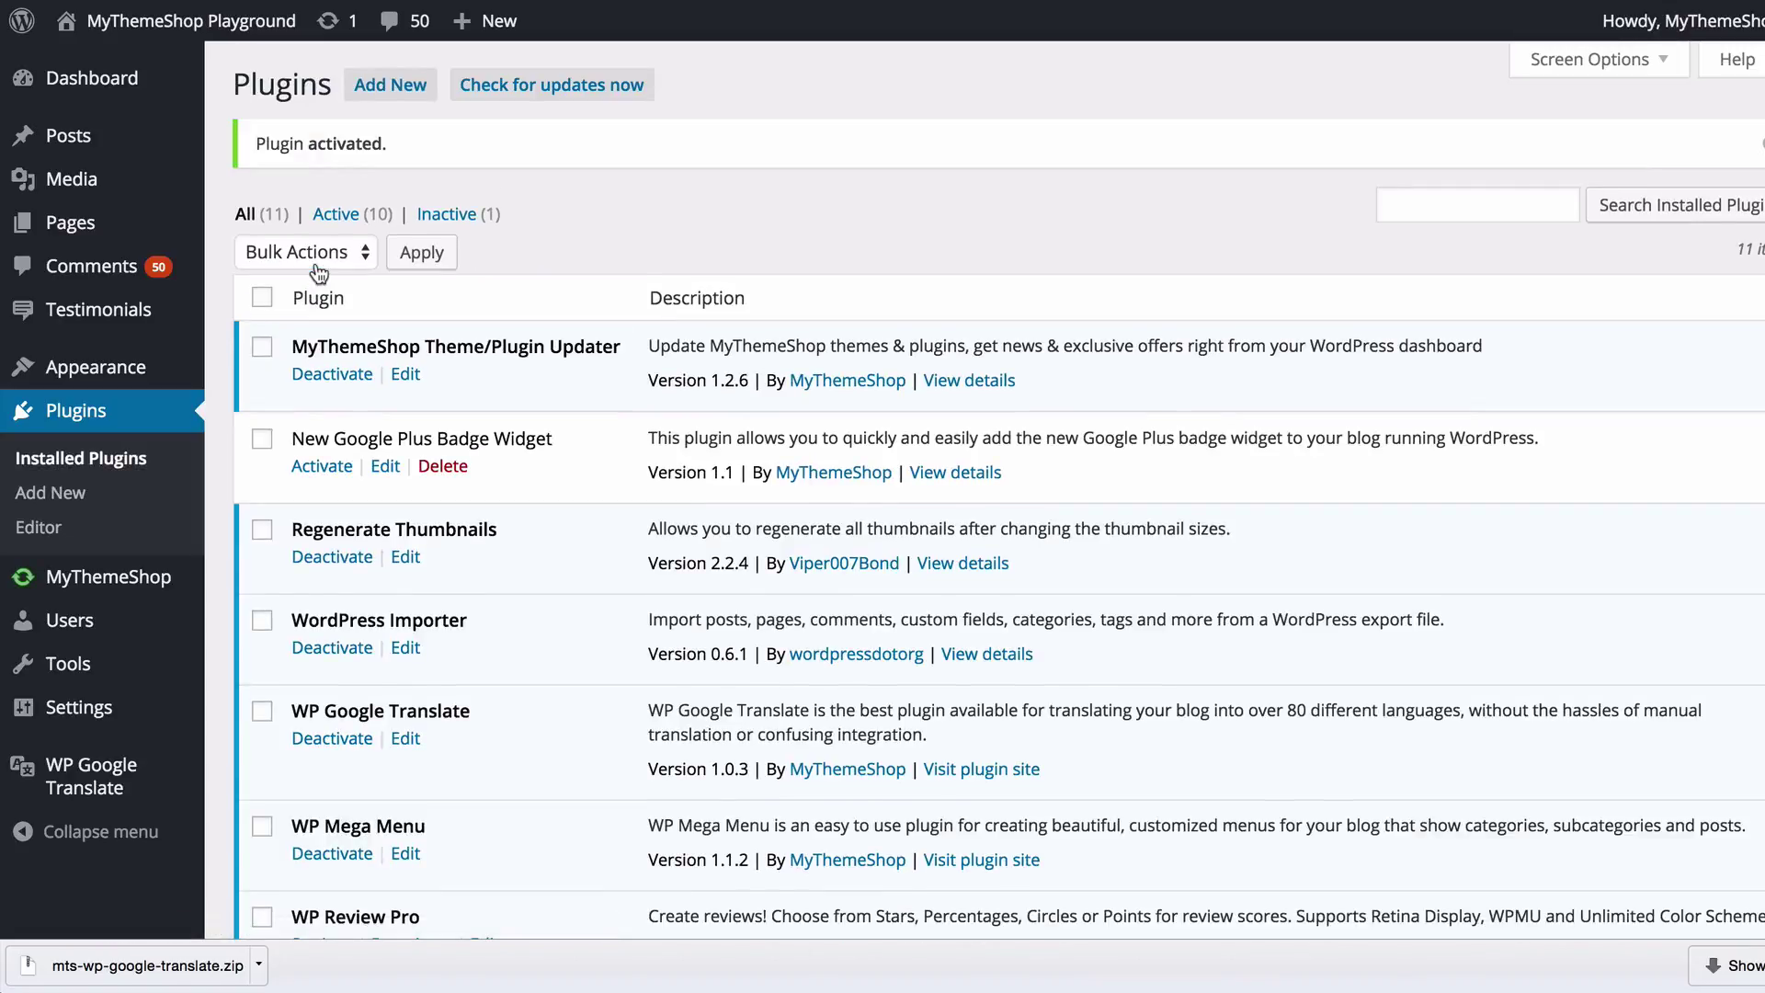
Set WP Google Translate's default language to English and tick Google Analytics Tracking.
click(166, 784)
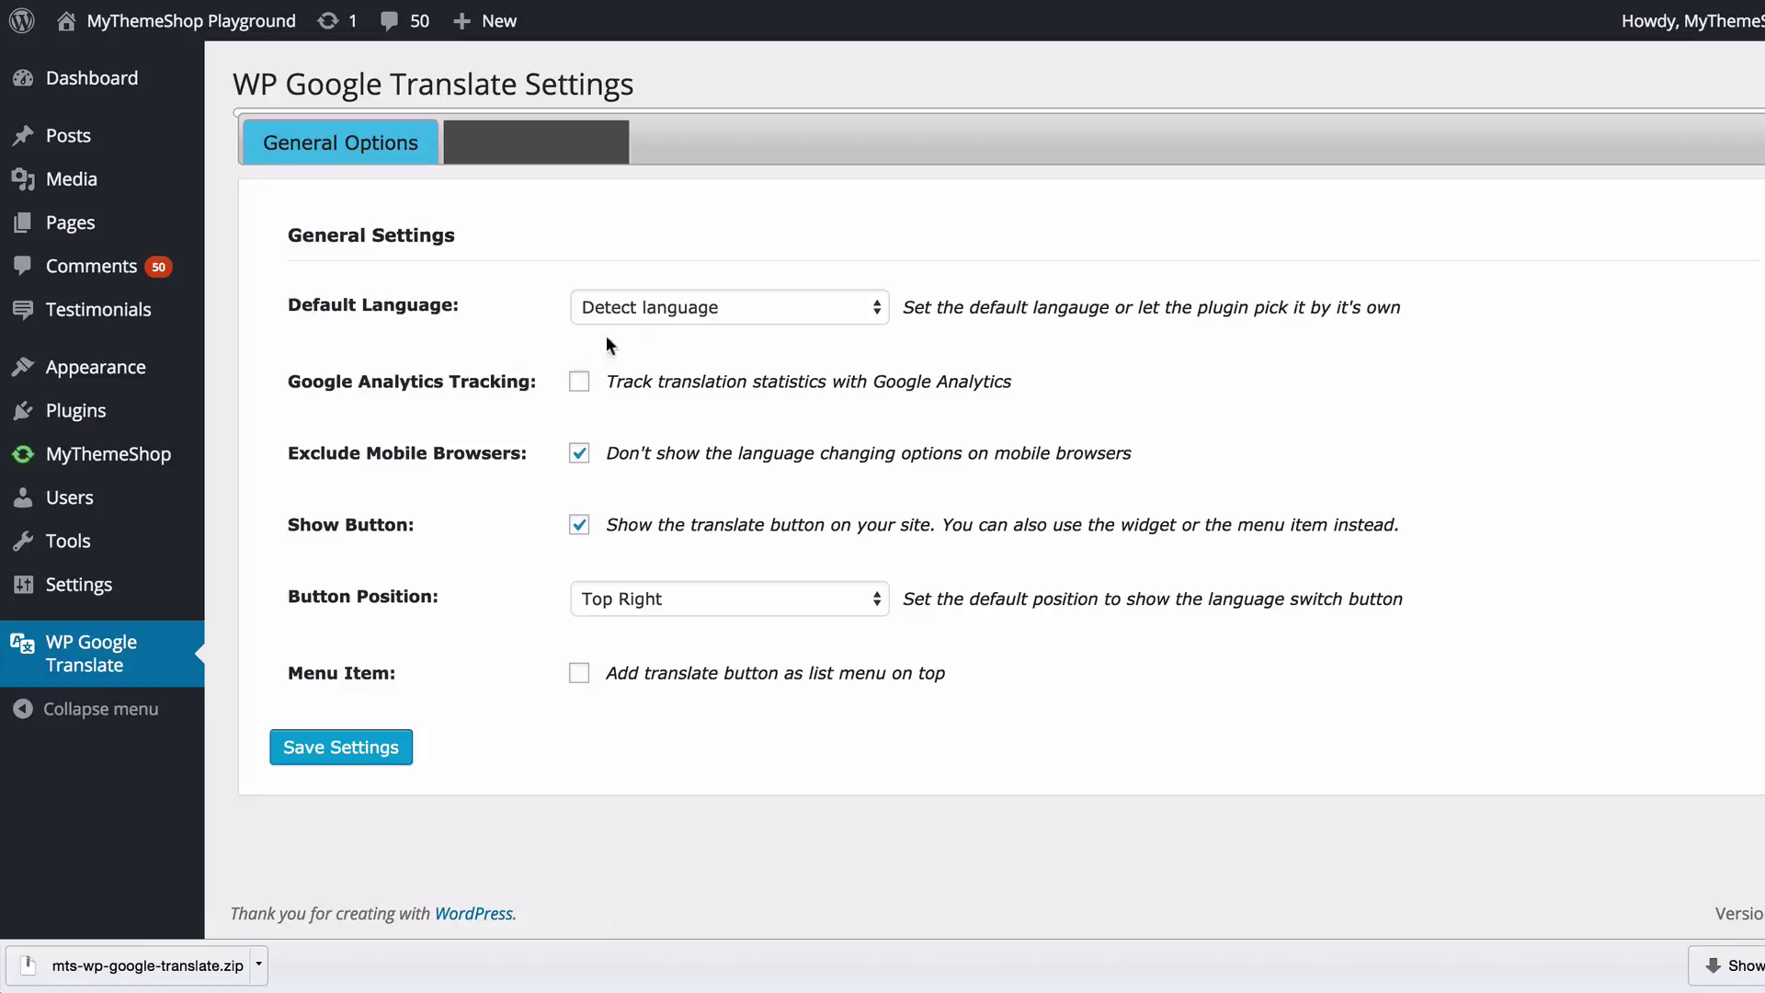
click(658, 311)
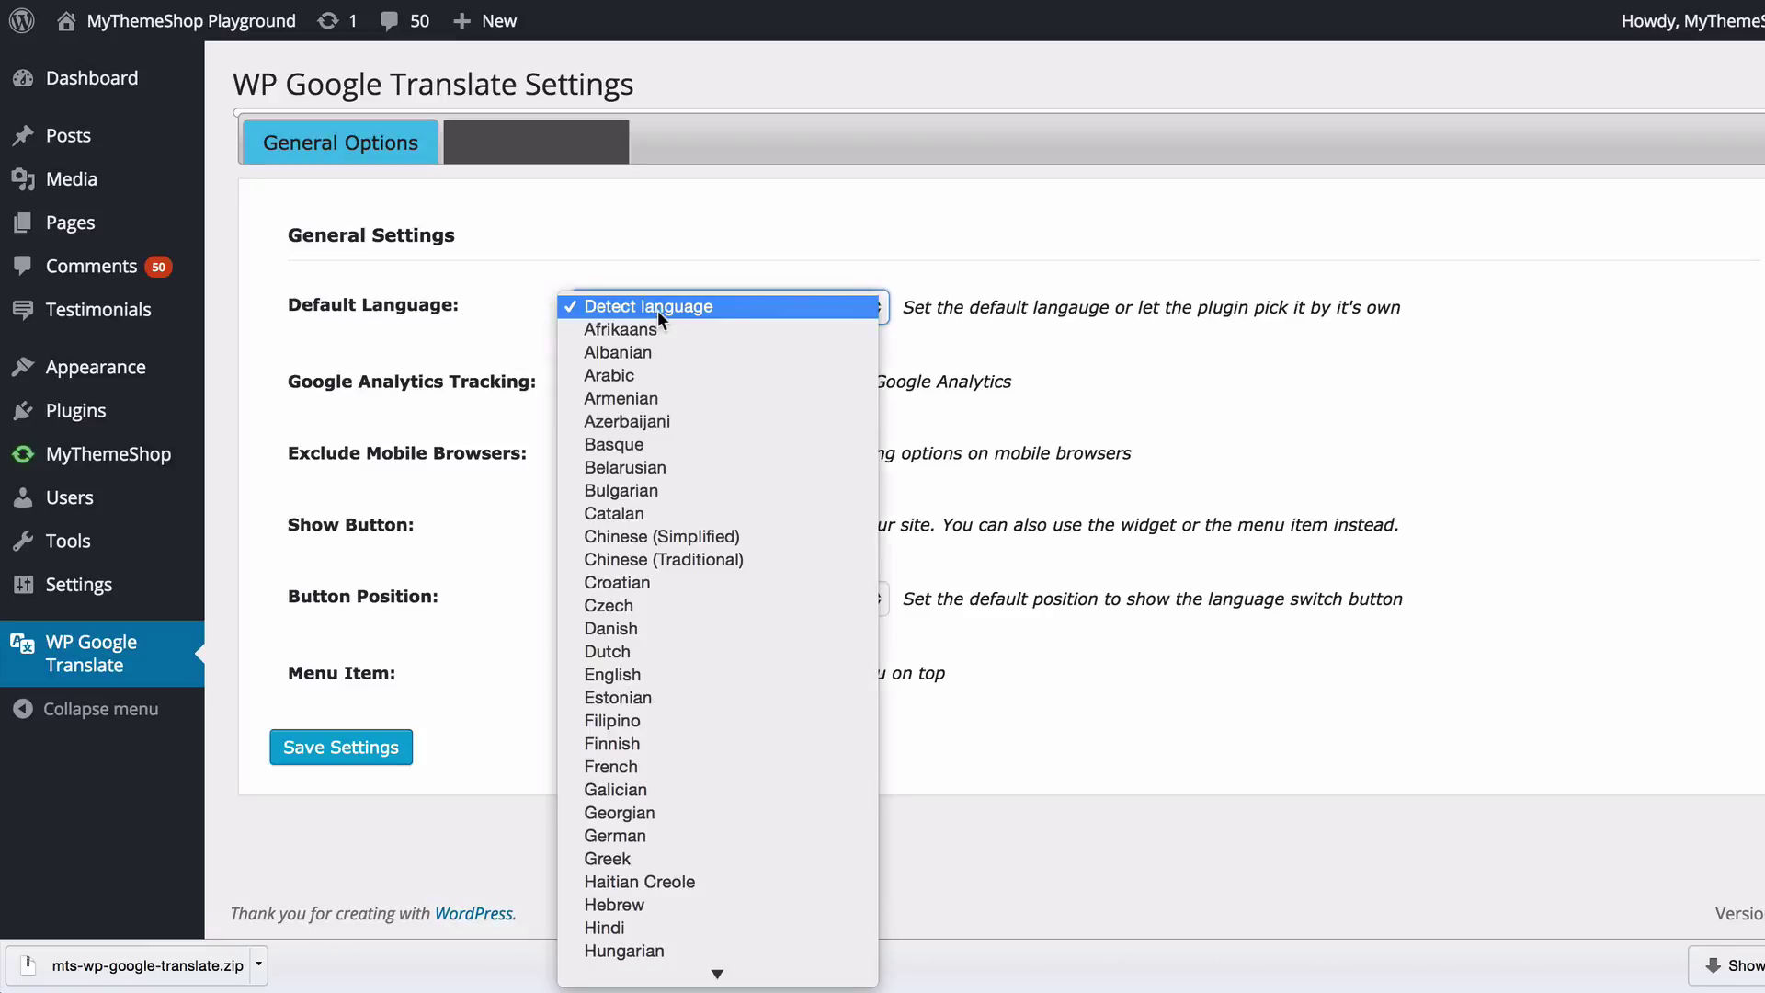
click(998, 300)
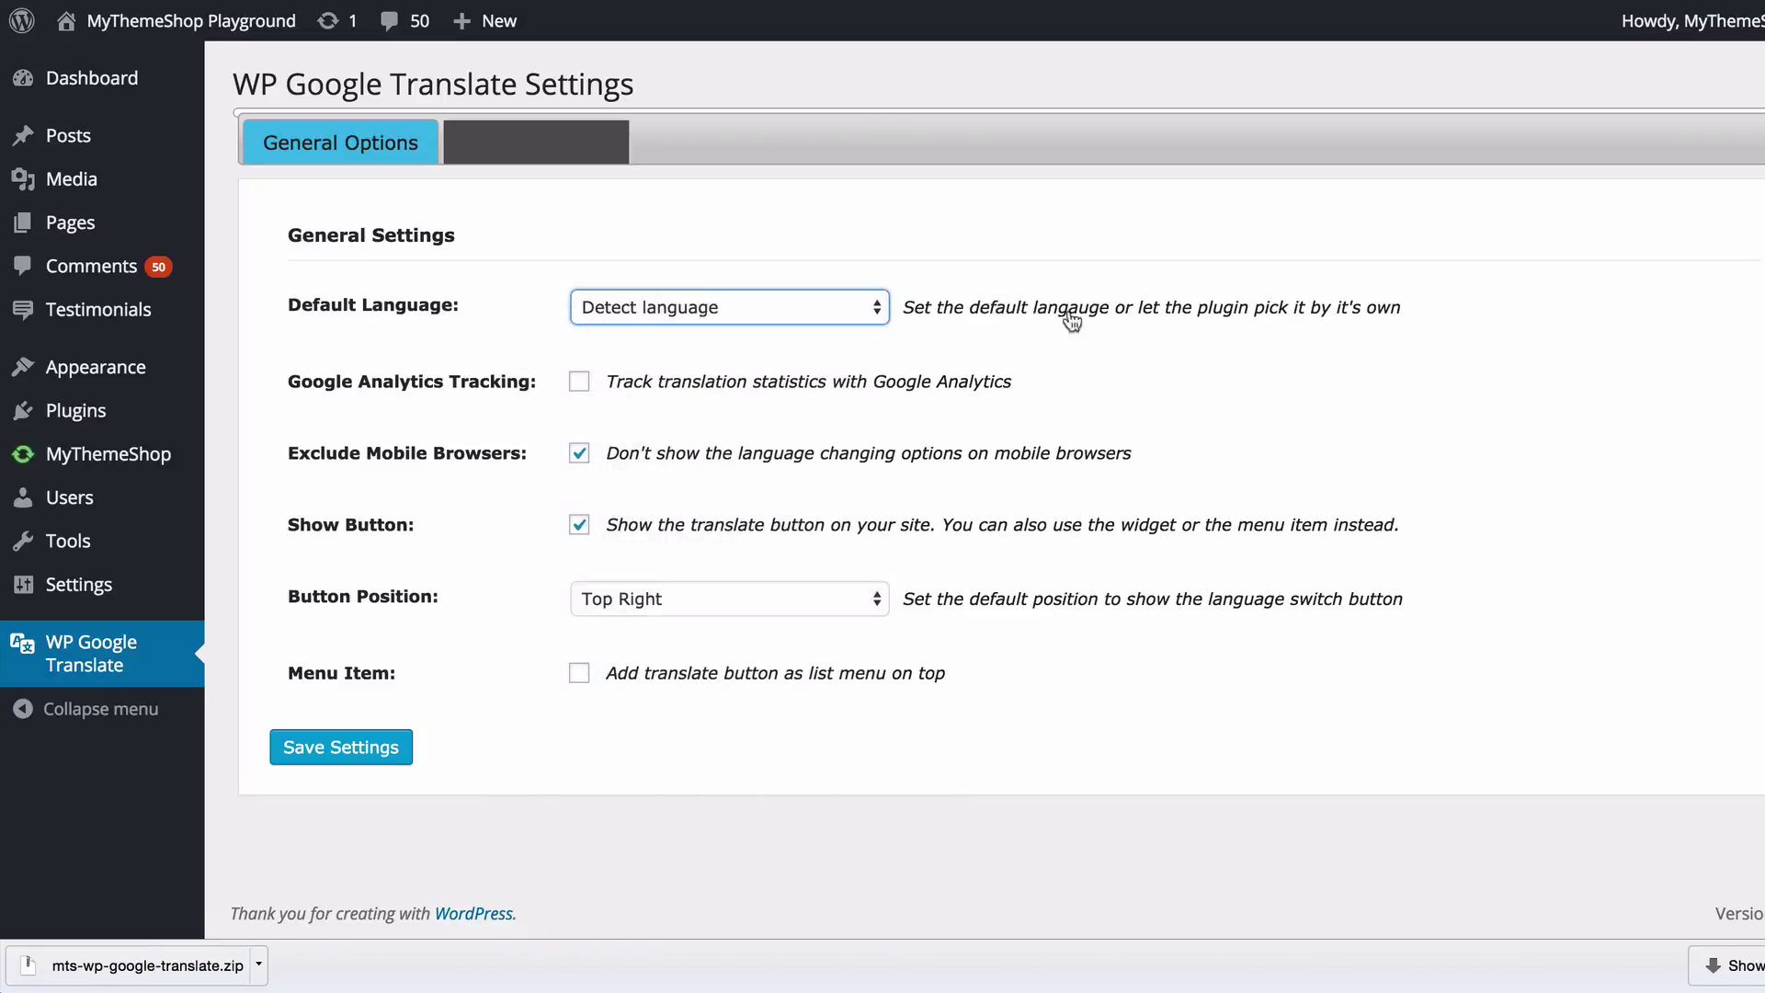
click(846, 308)
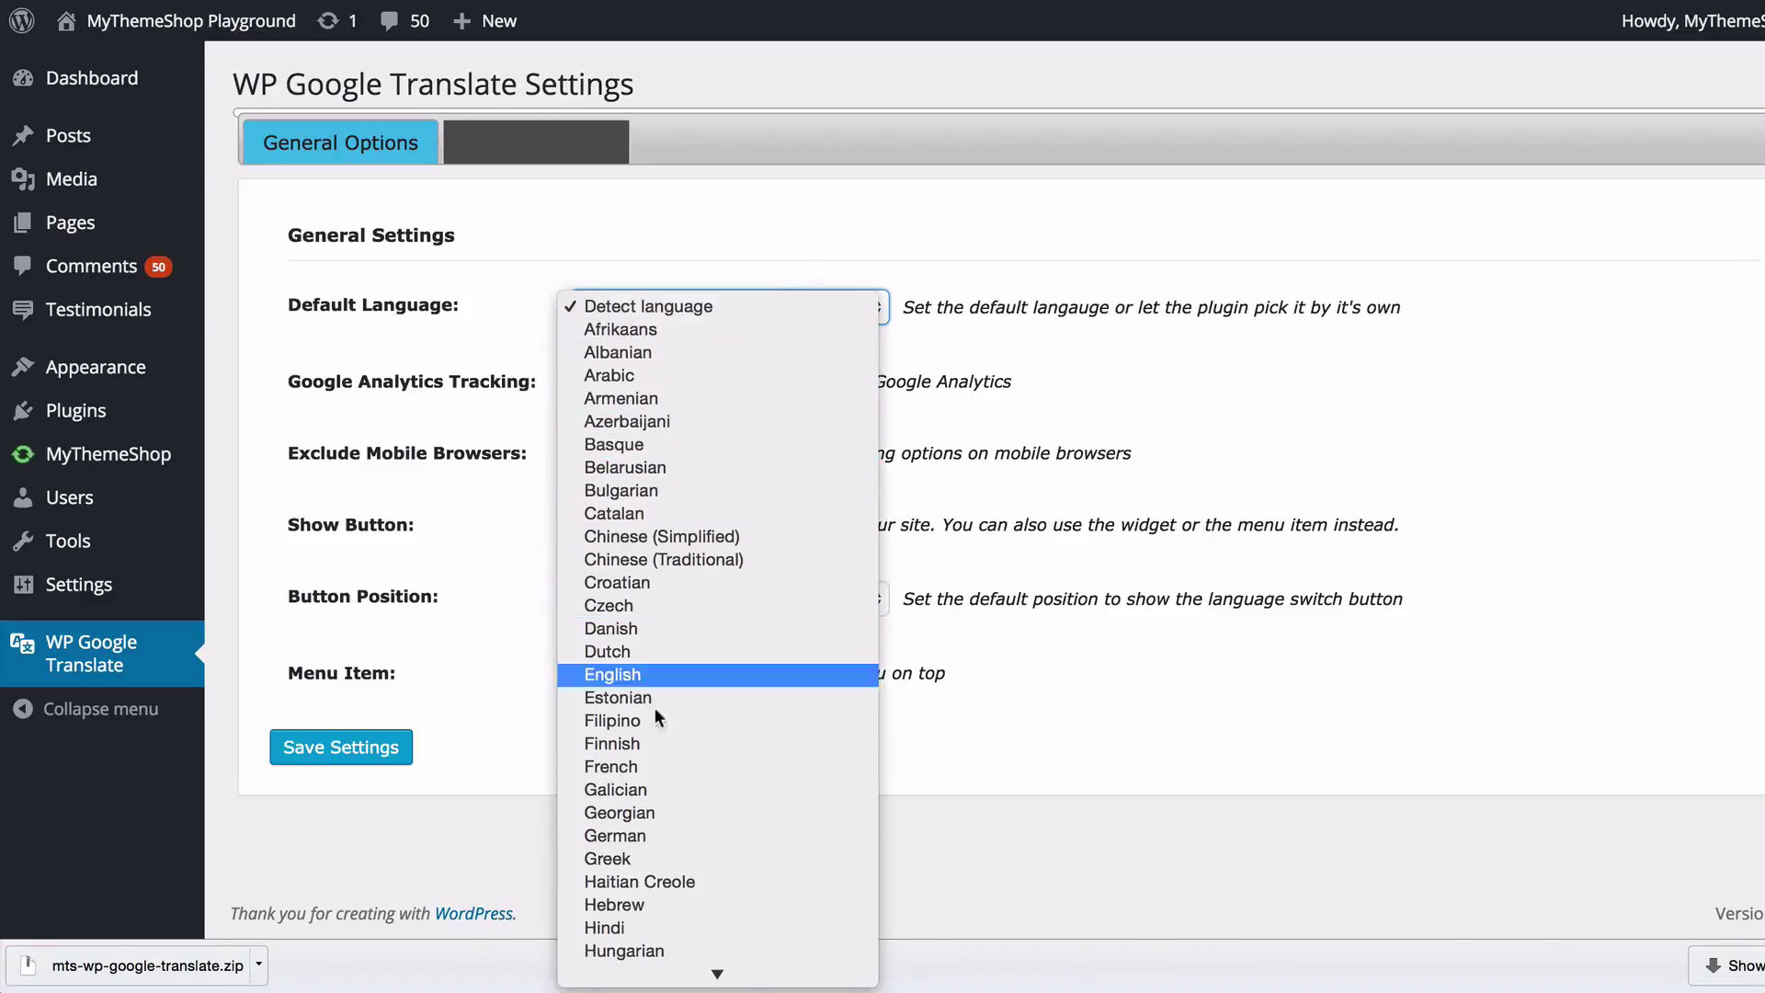
click(688, 674)
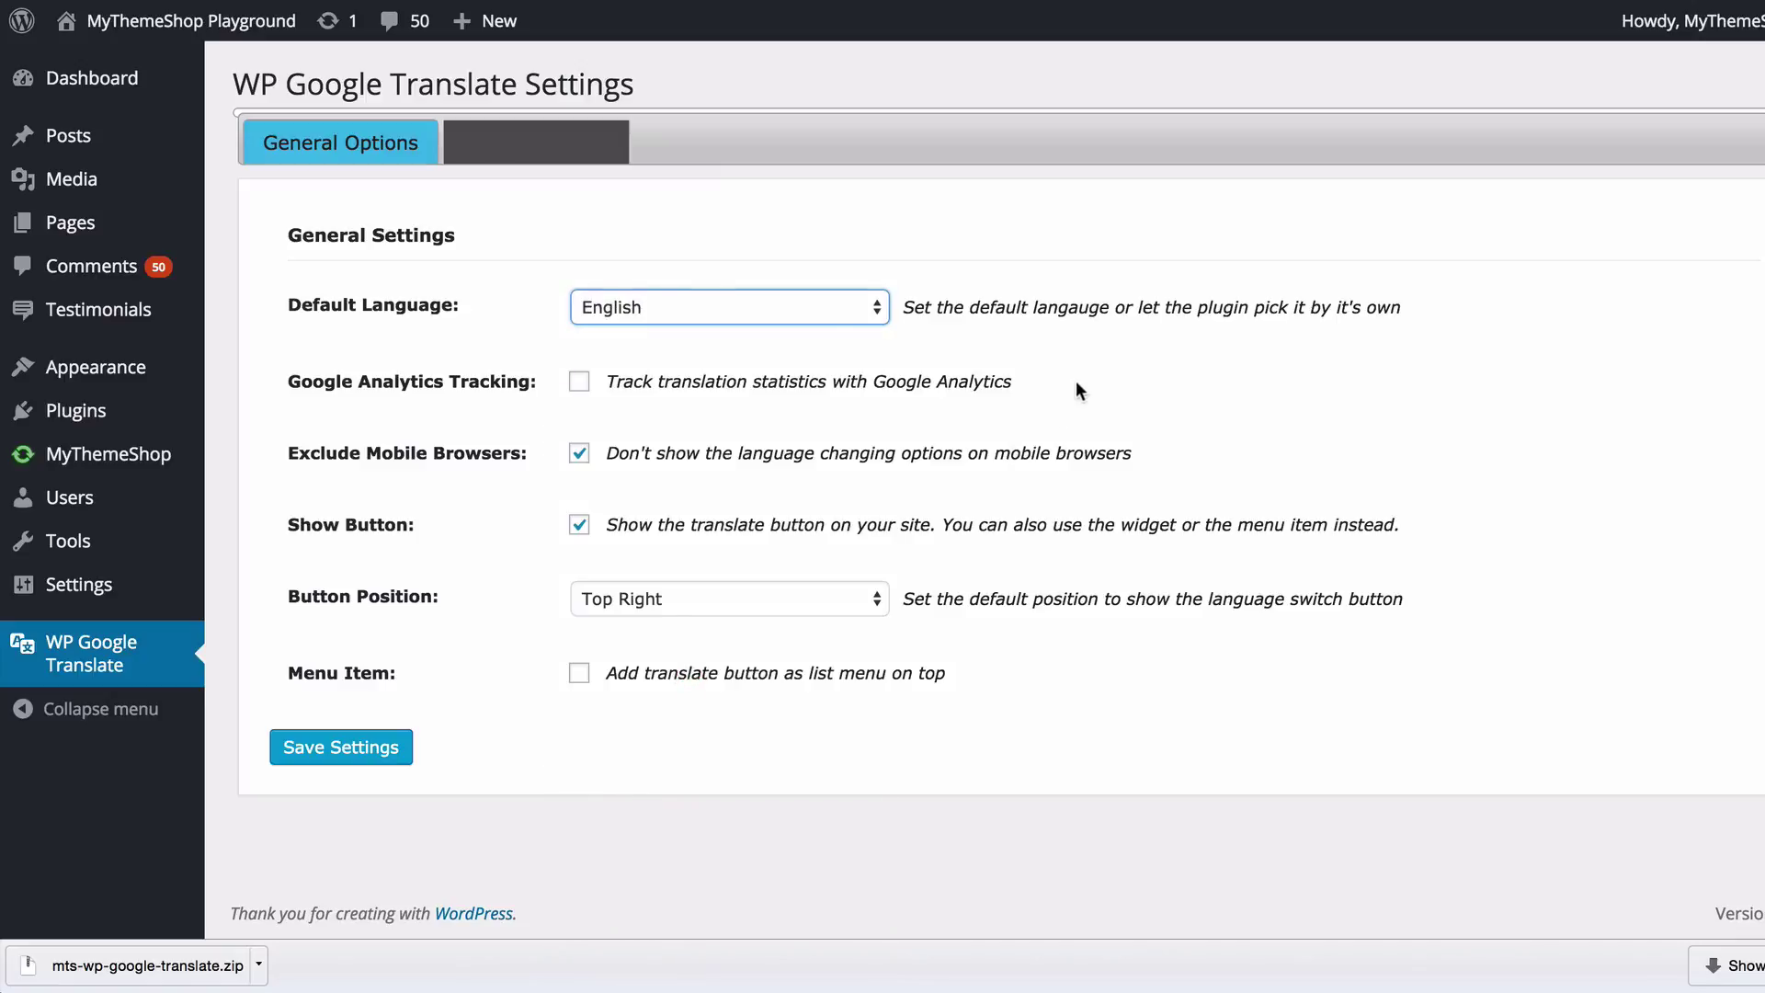
click(1077, 386)
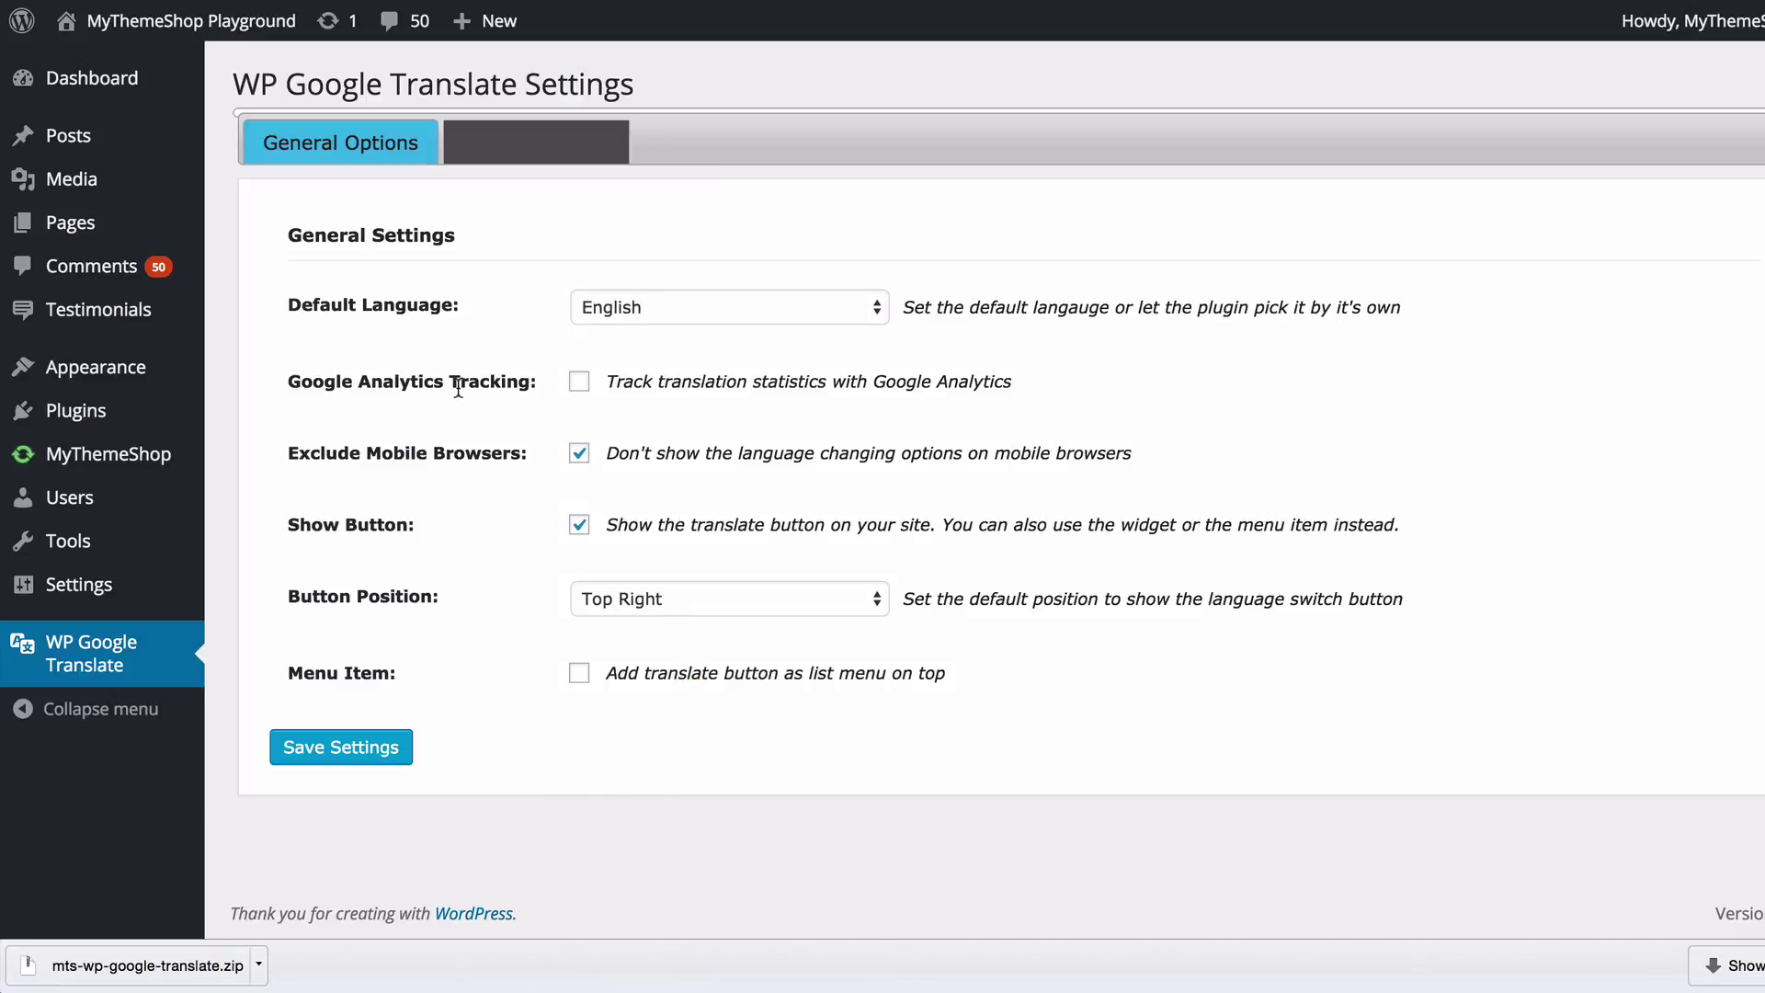
click(578, 385)
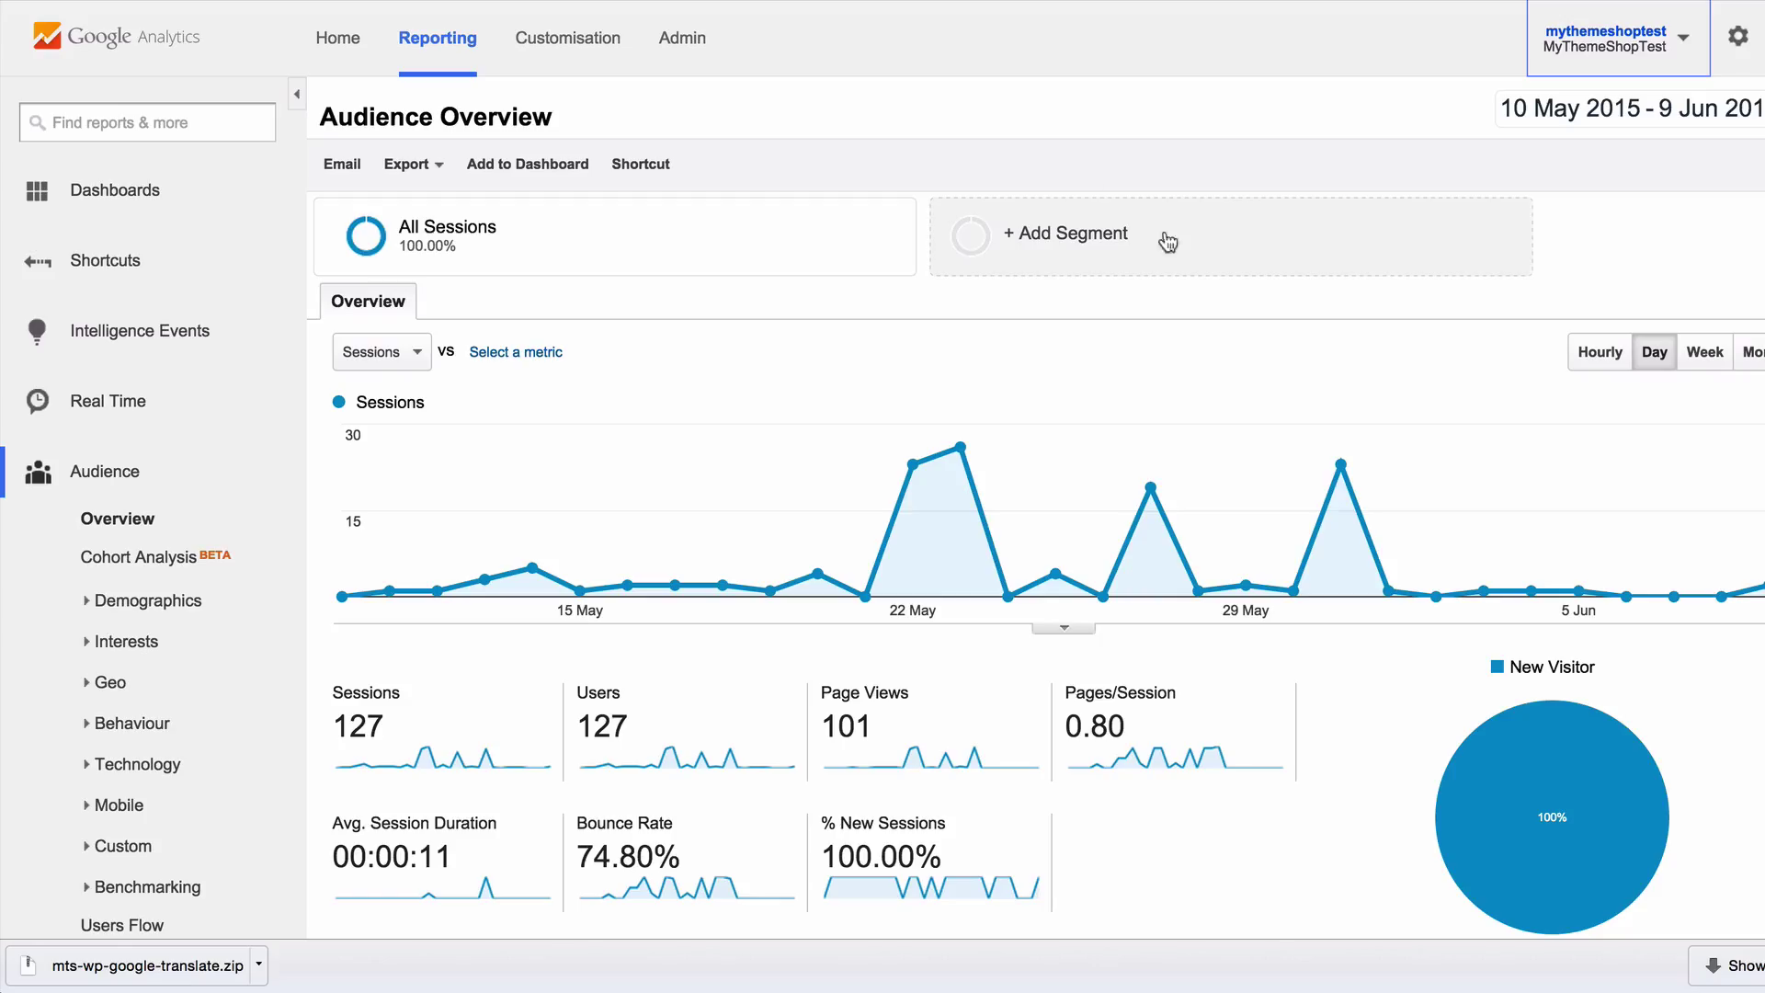
Copy the Tracking ID from Google Analytics Admin > Tracking Code into the plugin's Tracking ID field.
click(675, 53)
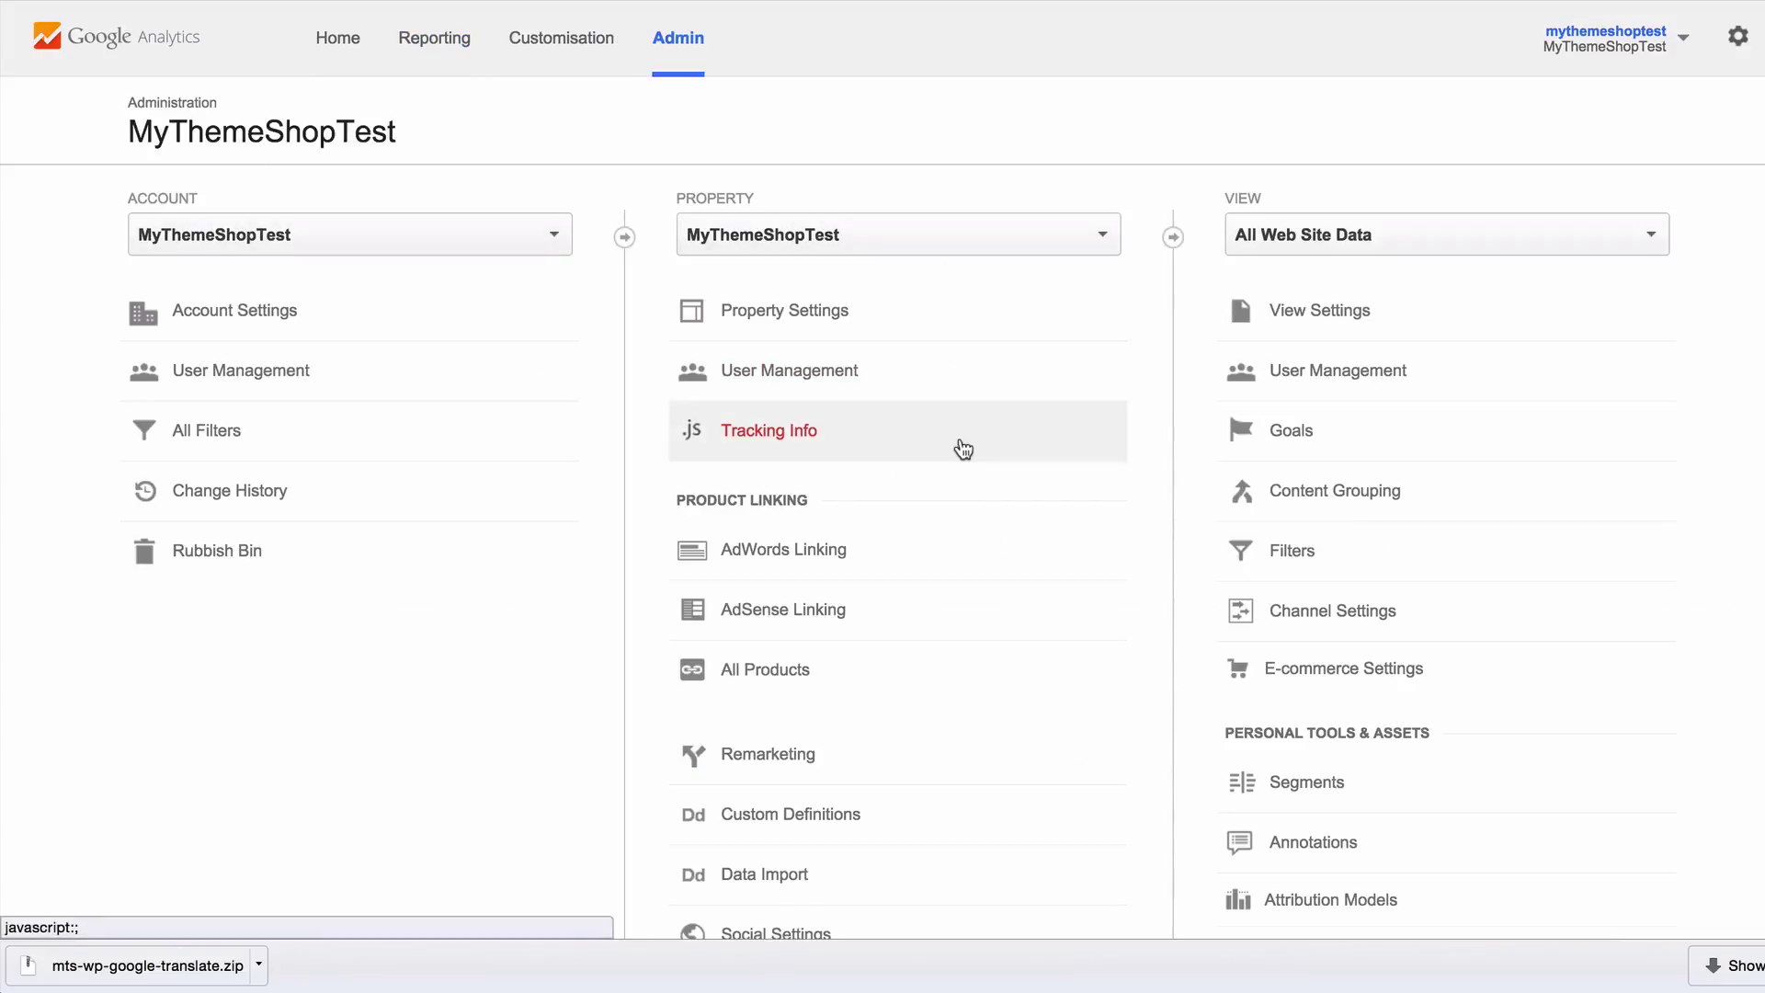
scroll(963, 449, down, 1)
click(812, 406)
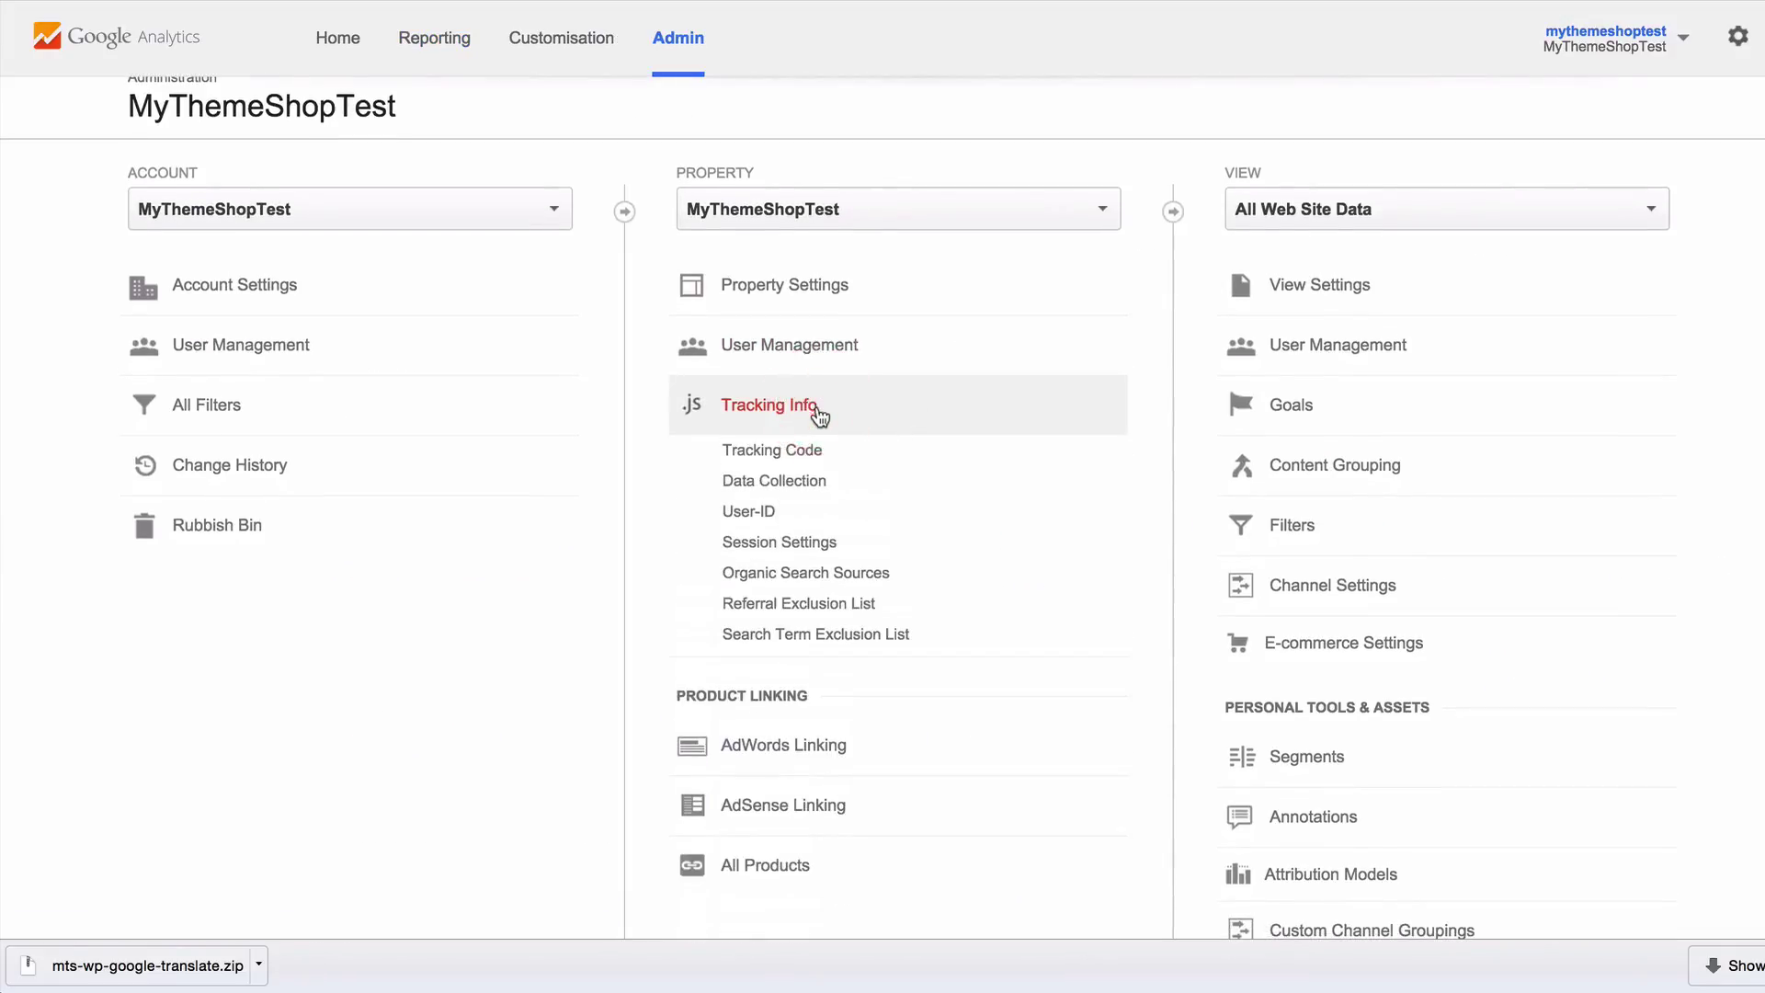
click(814, 451)
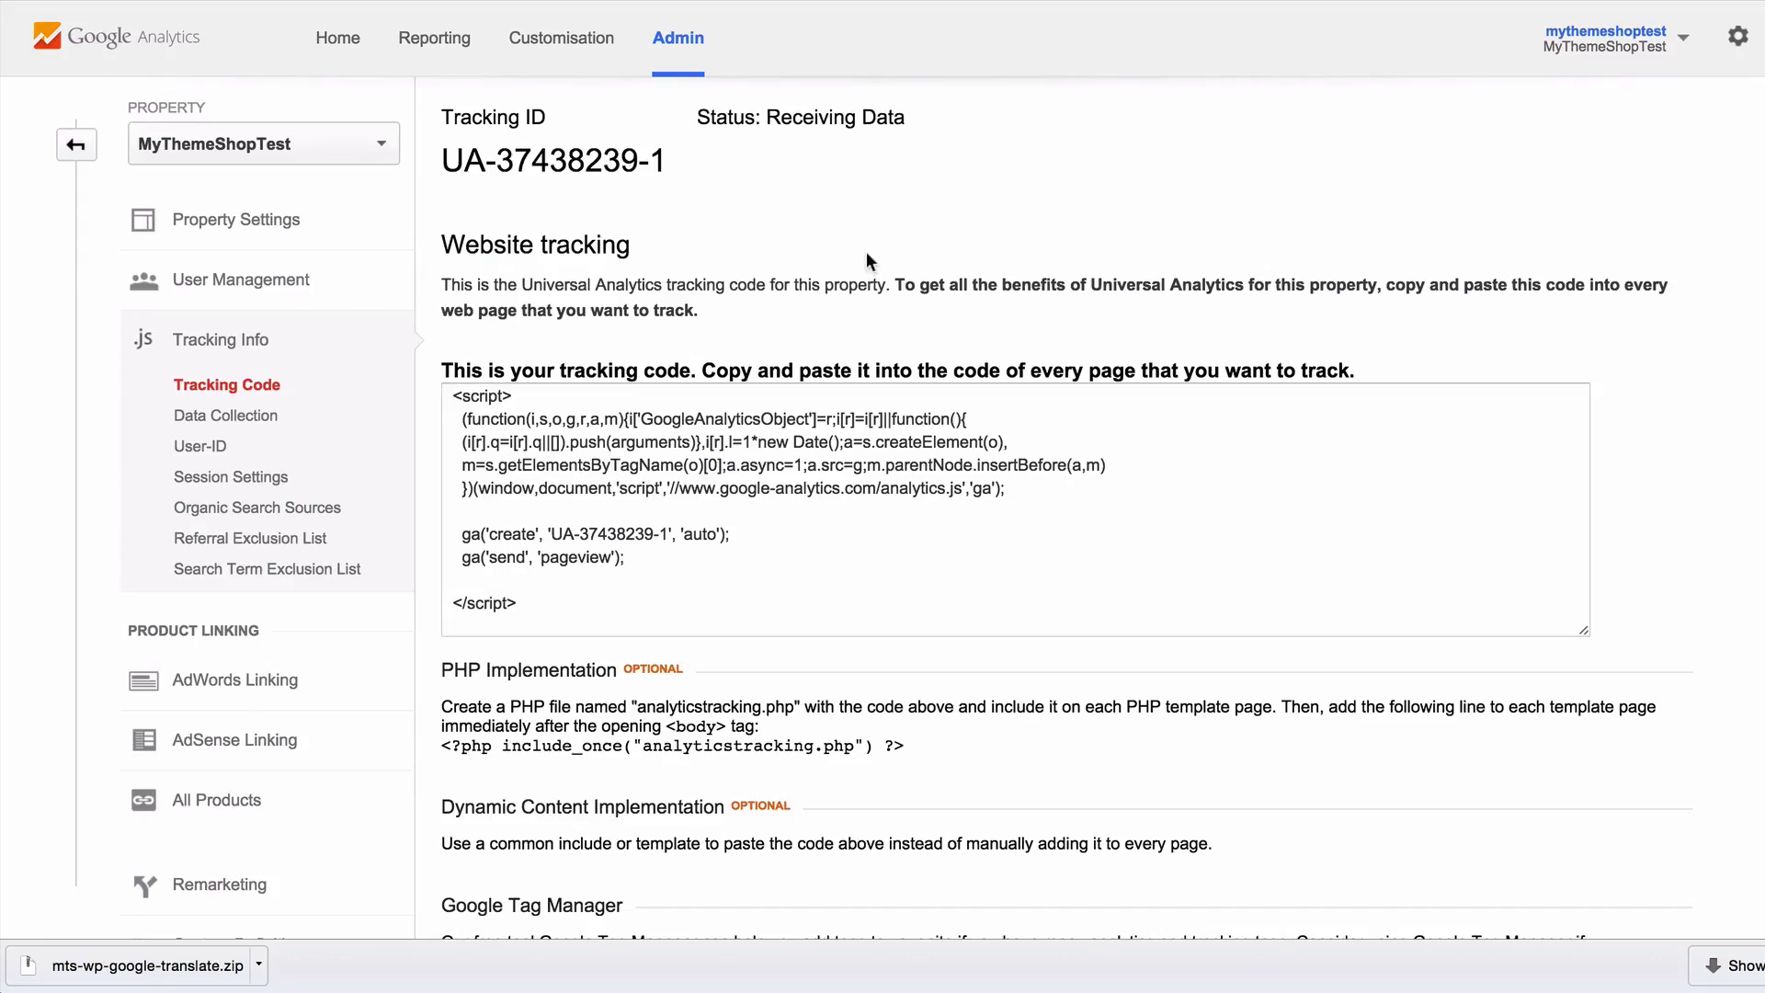
drag(445, 166, 668, 163)
key(ctrl+c)
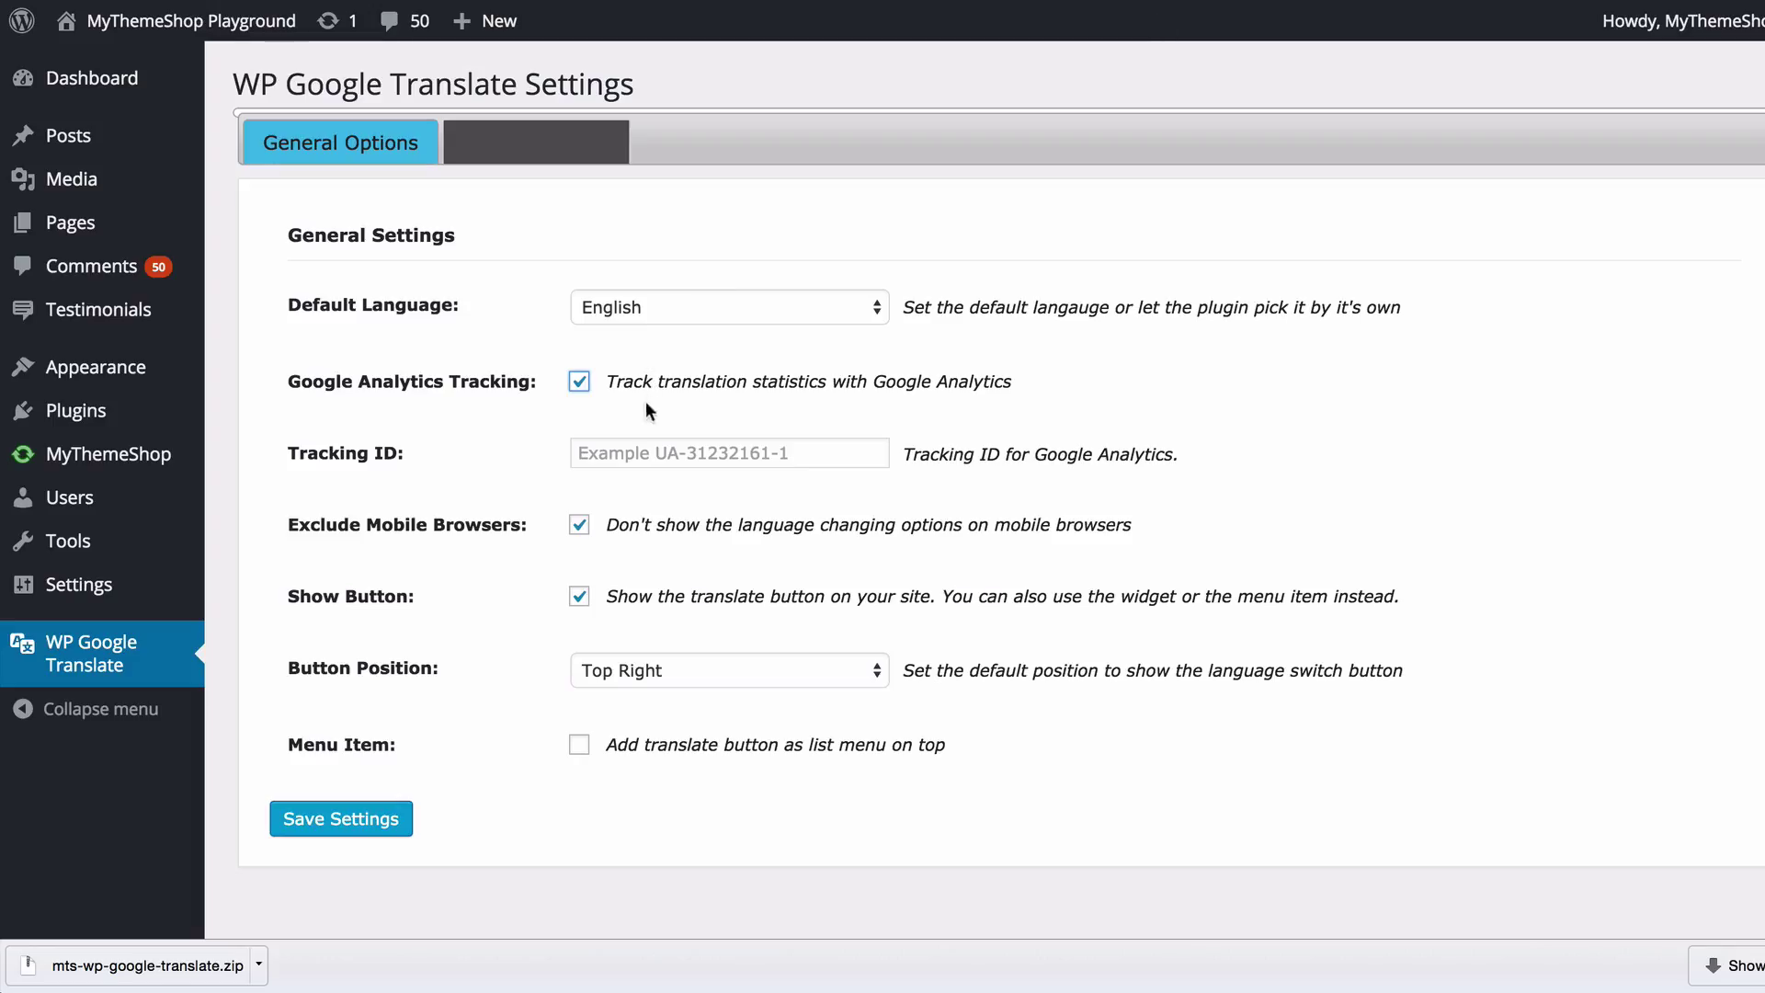
click(626, 437)
key(ctrl+v)
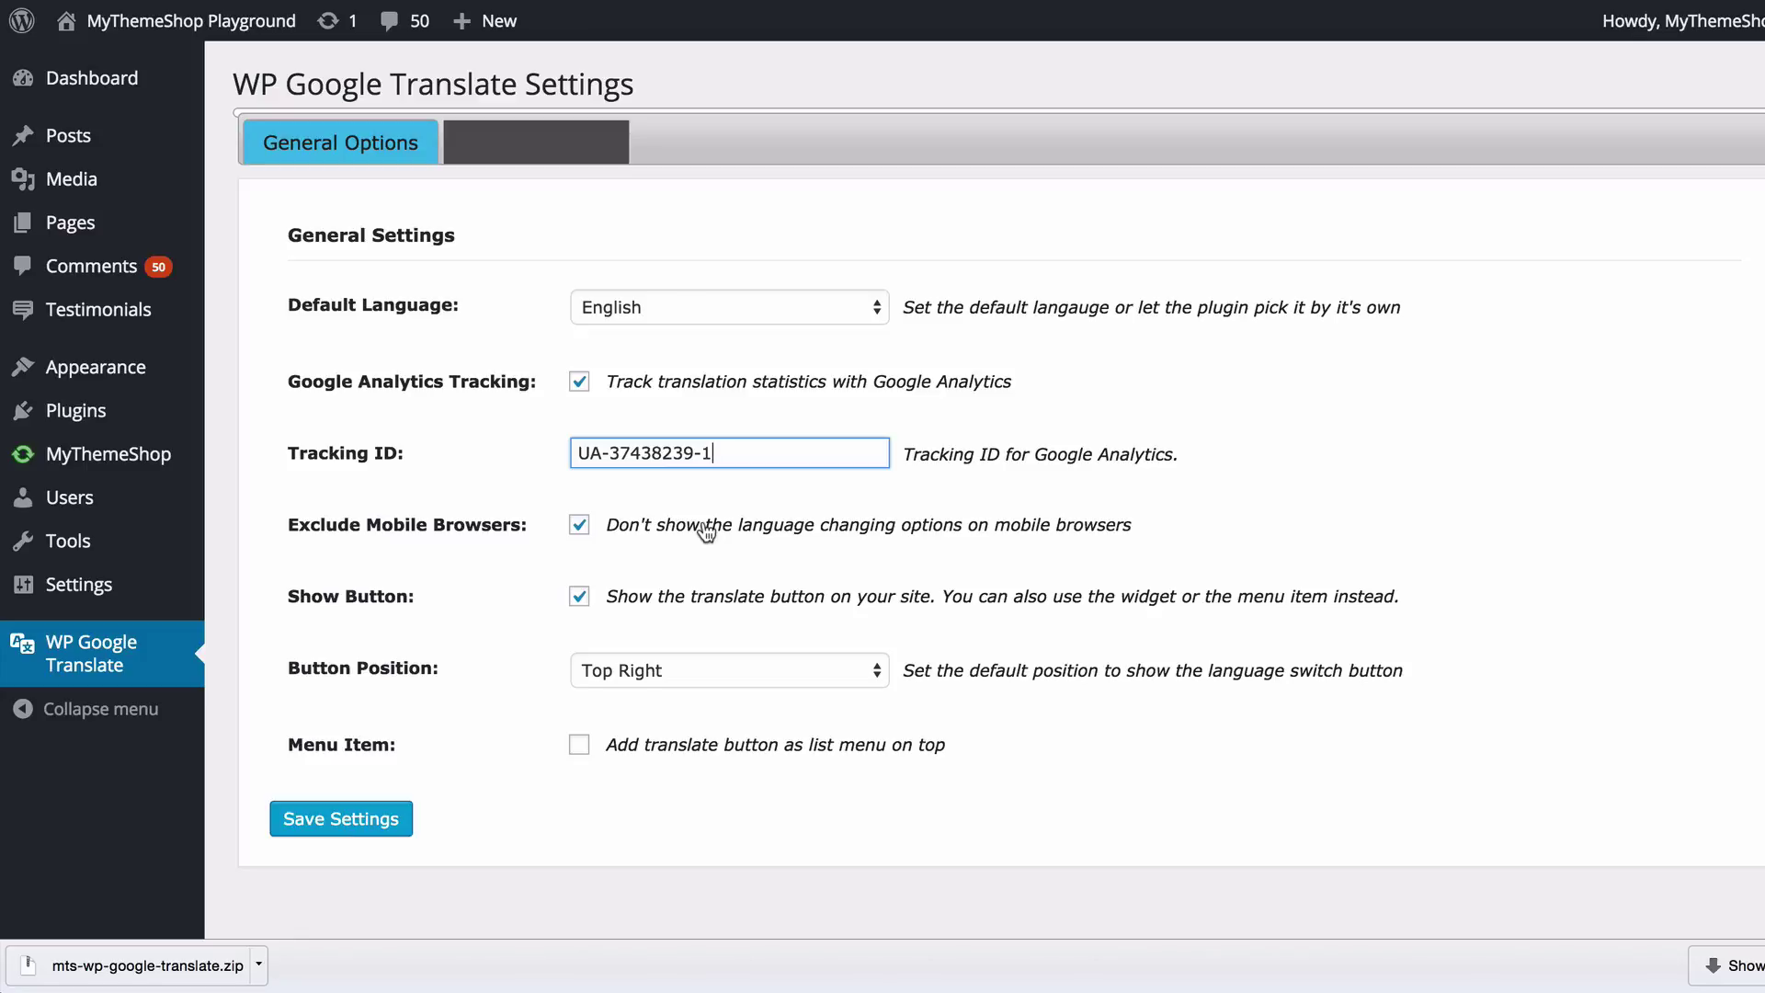
Save general settings with the floating button shown at Top Right and the menu item option off.
click(731, 495)
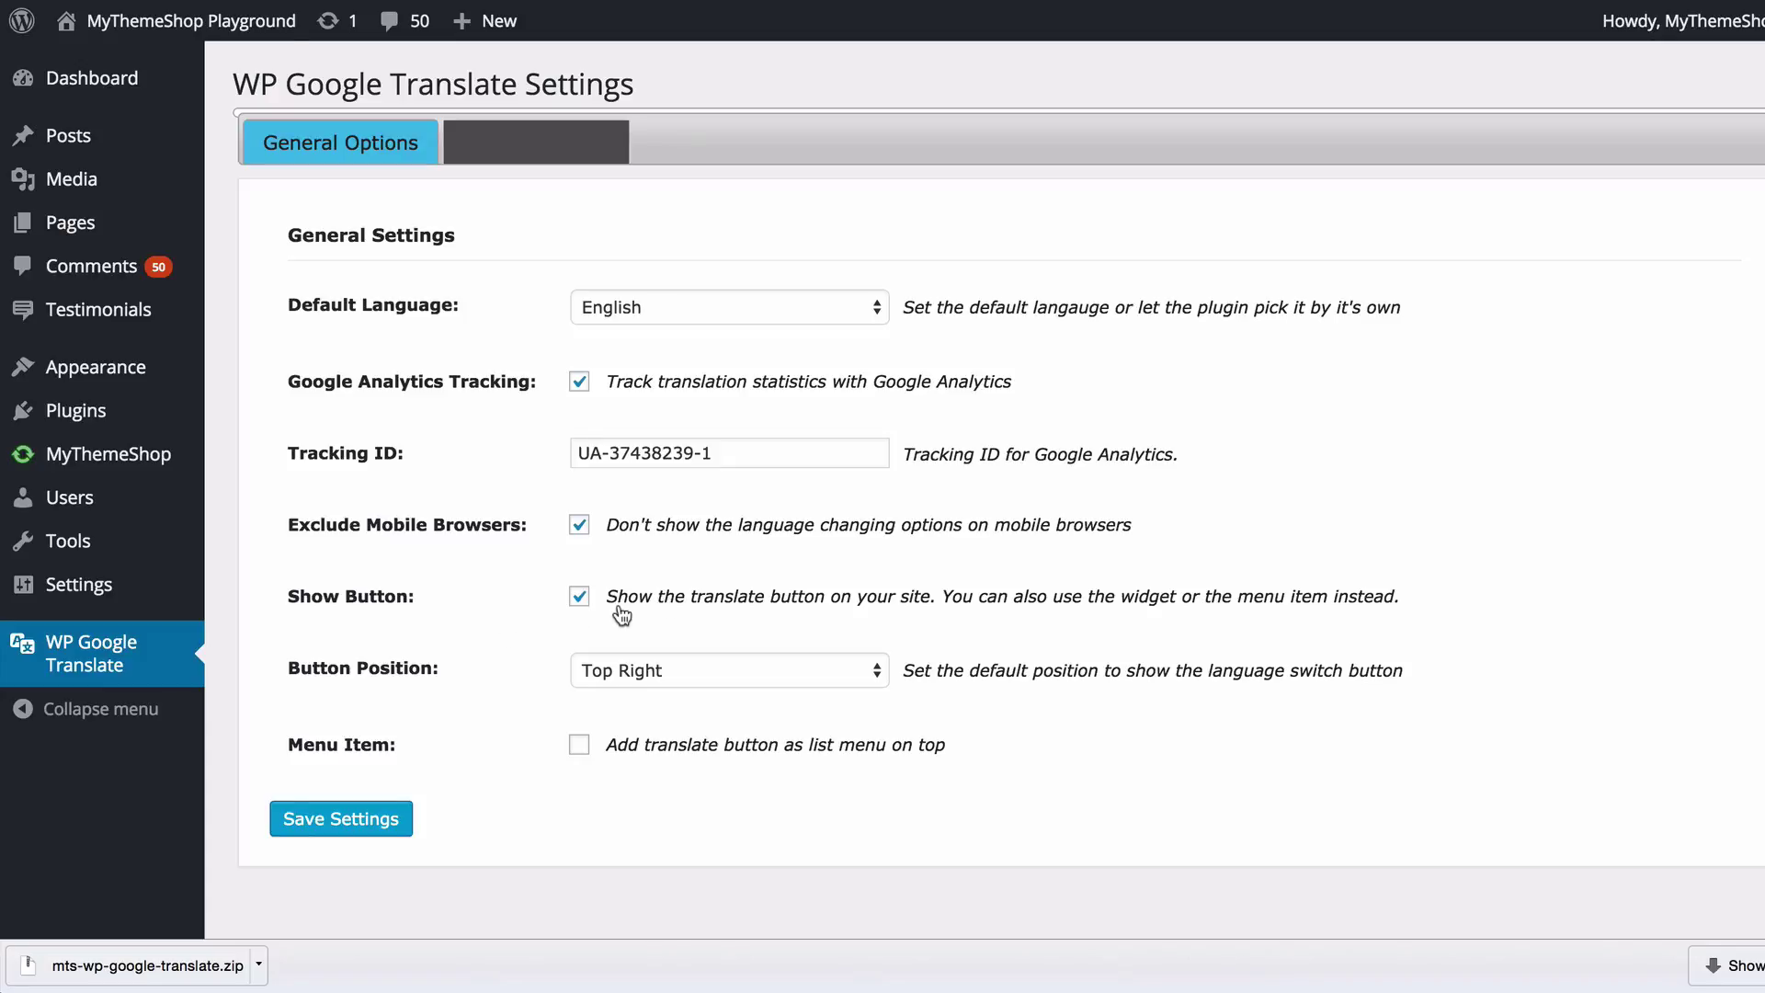
click(627, 670)
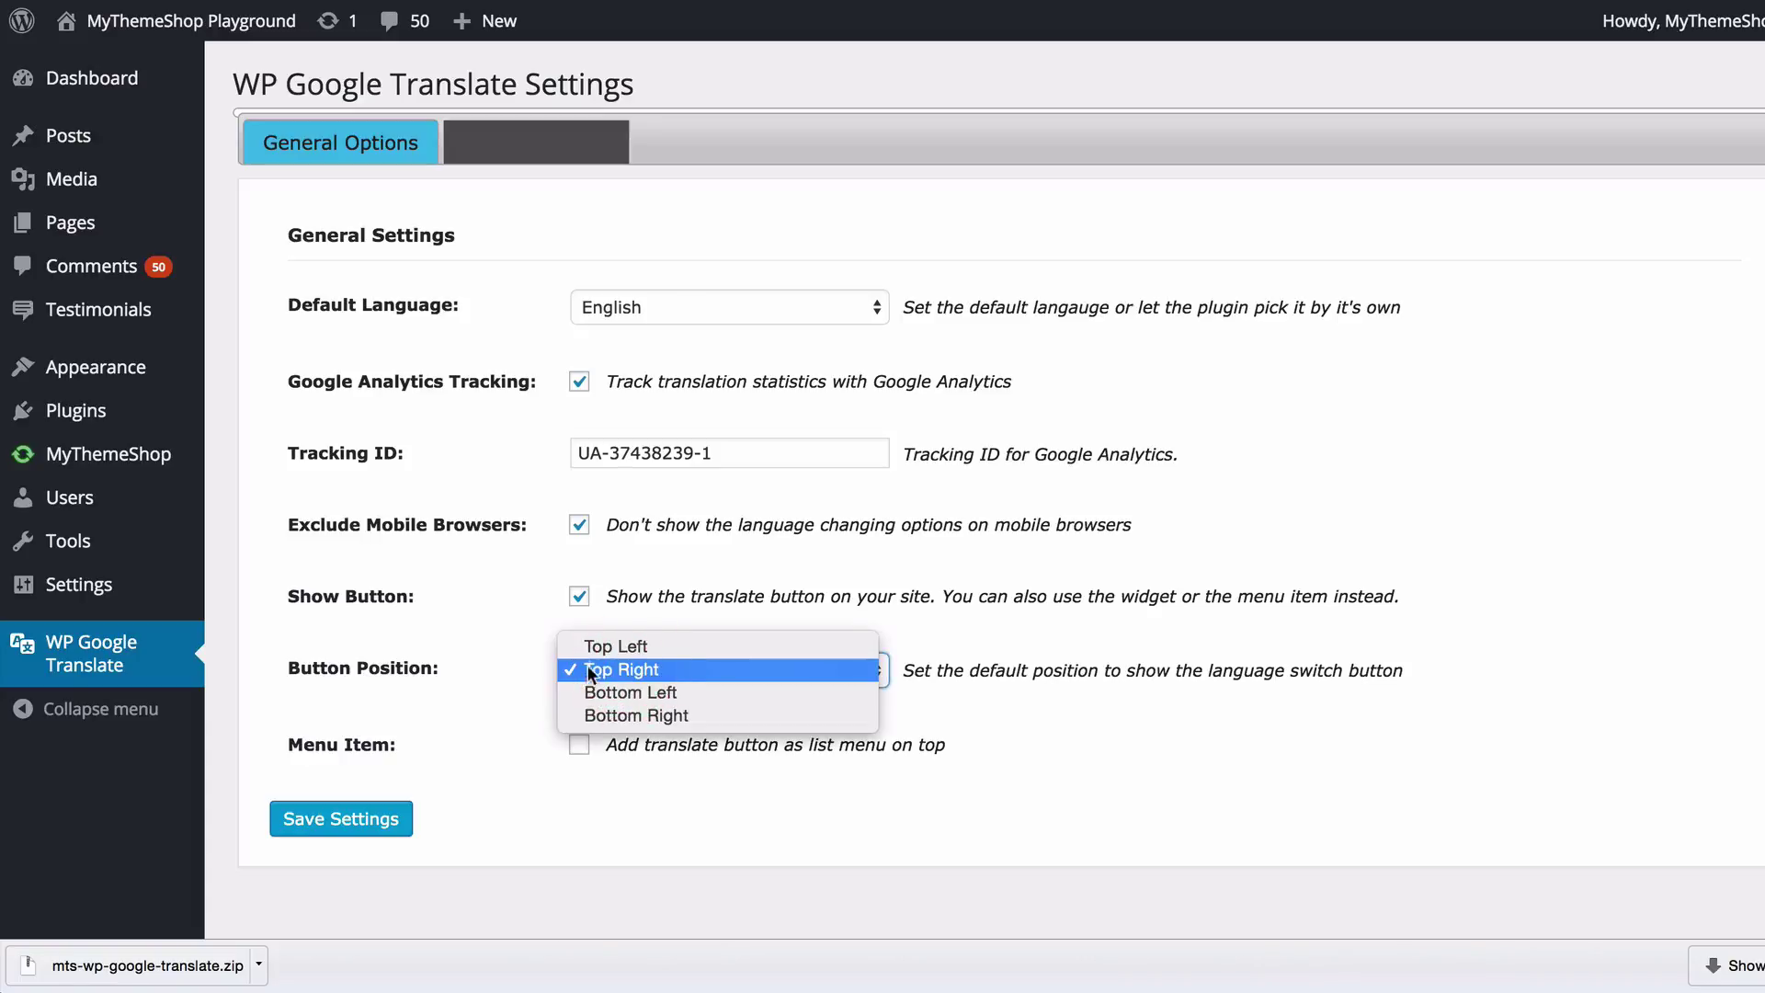
click(512, 611)
click(578, 600)
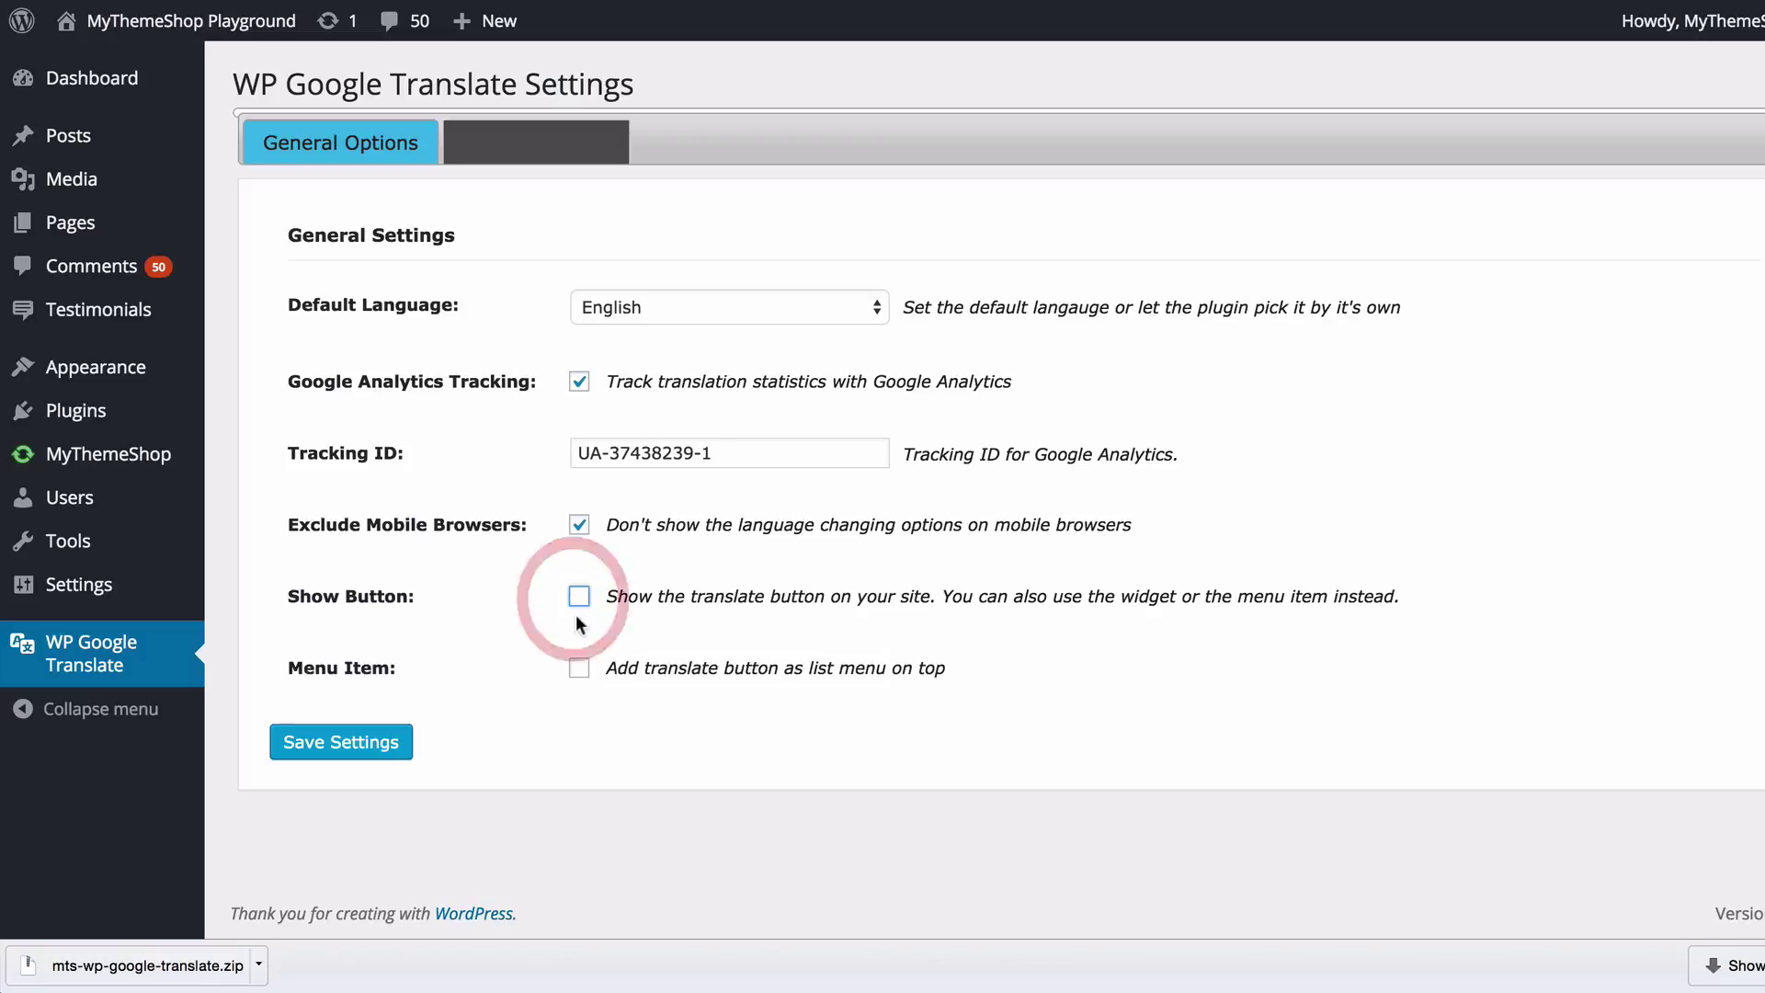
click(579, 669)
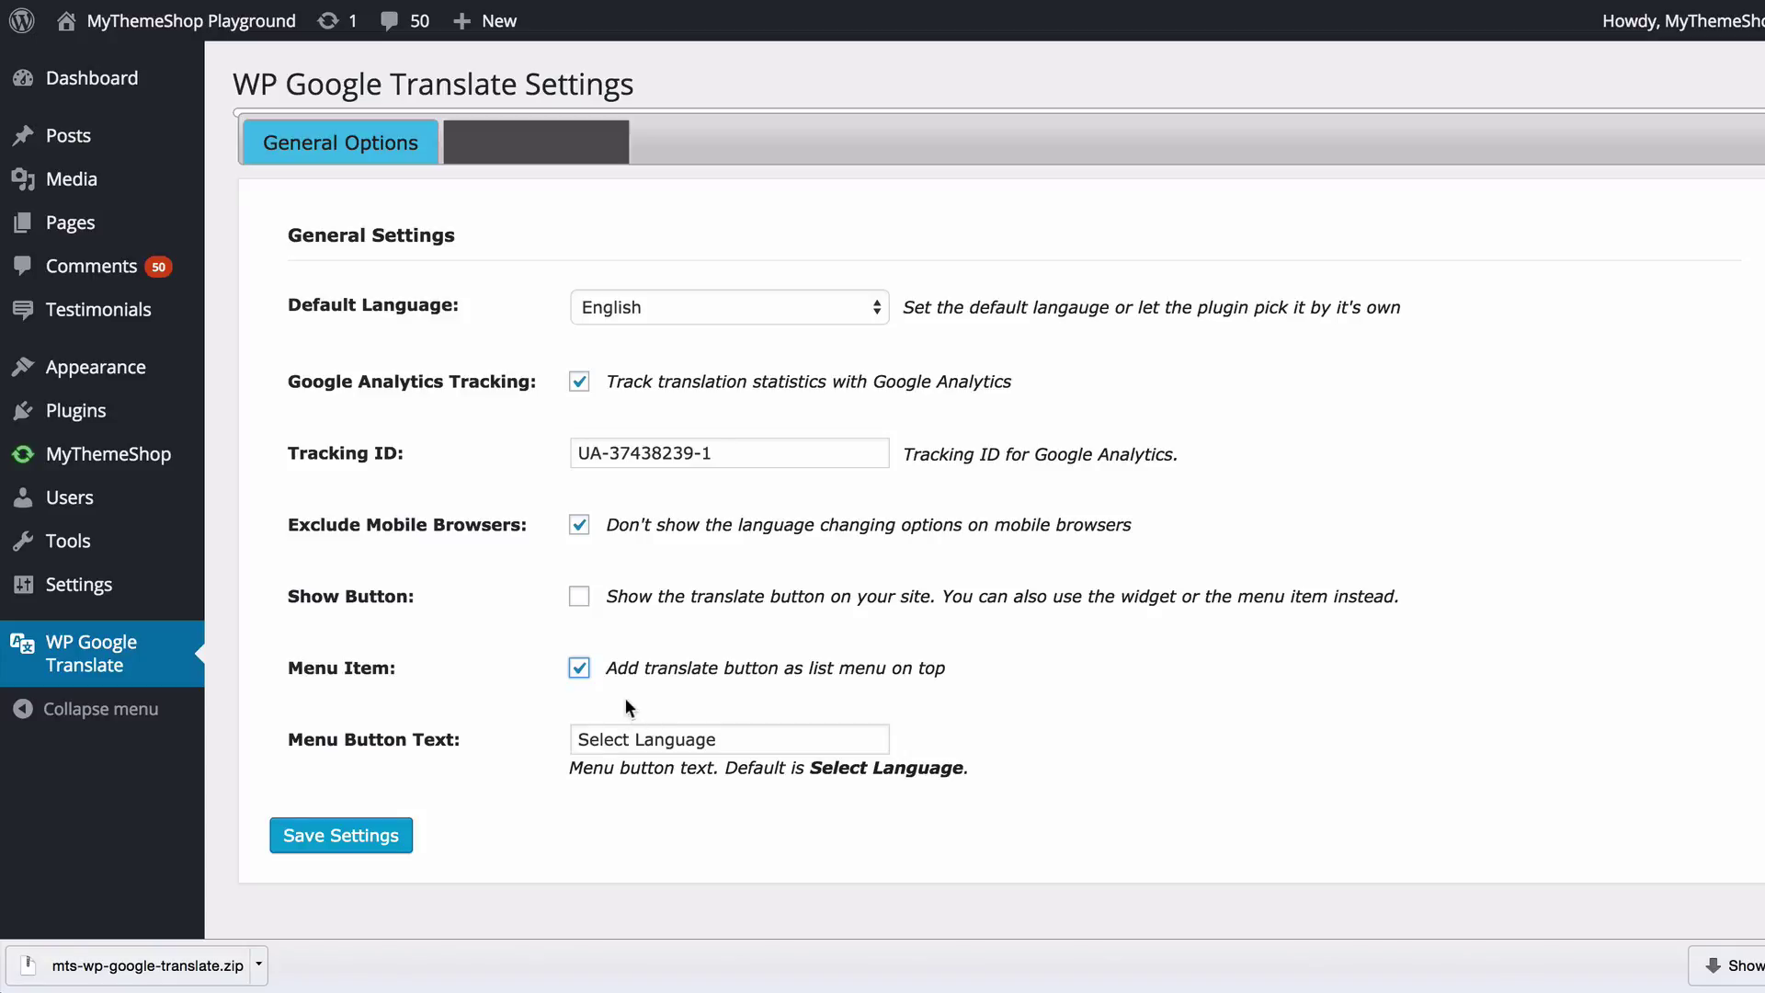
click(713, 738)
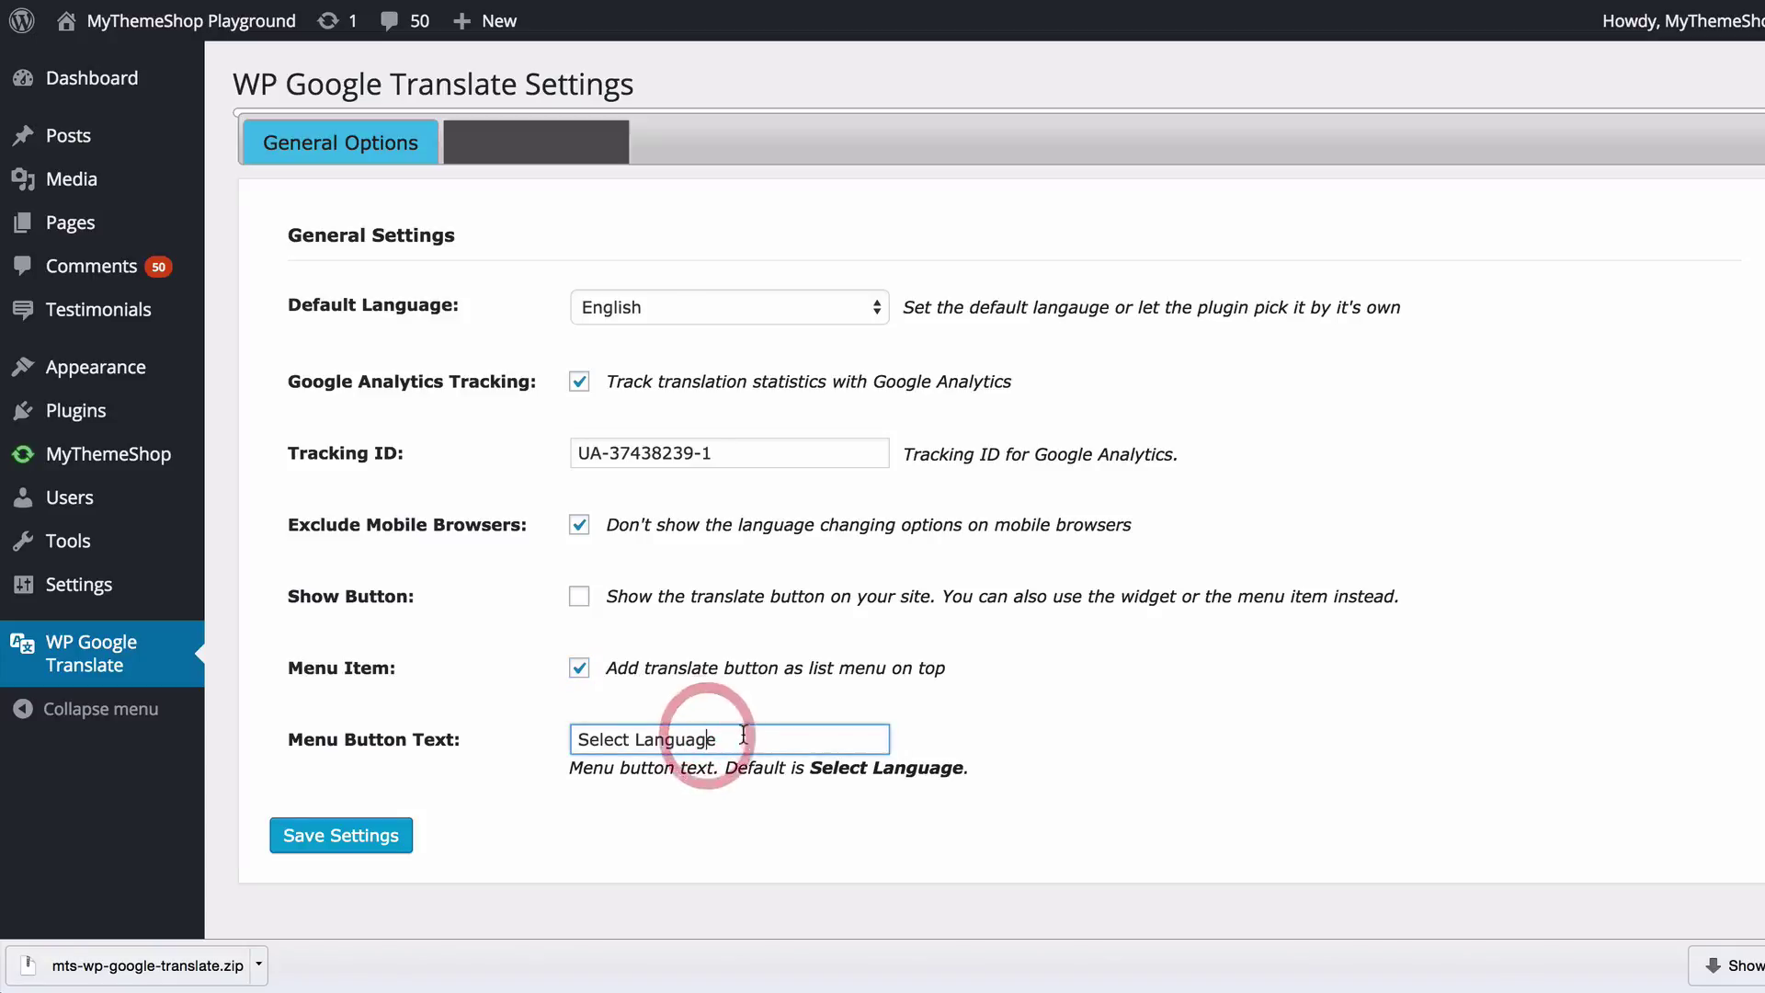
click(674, 677)
click(626, 598)
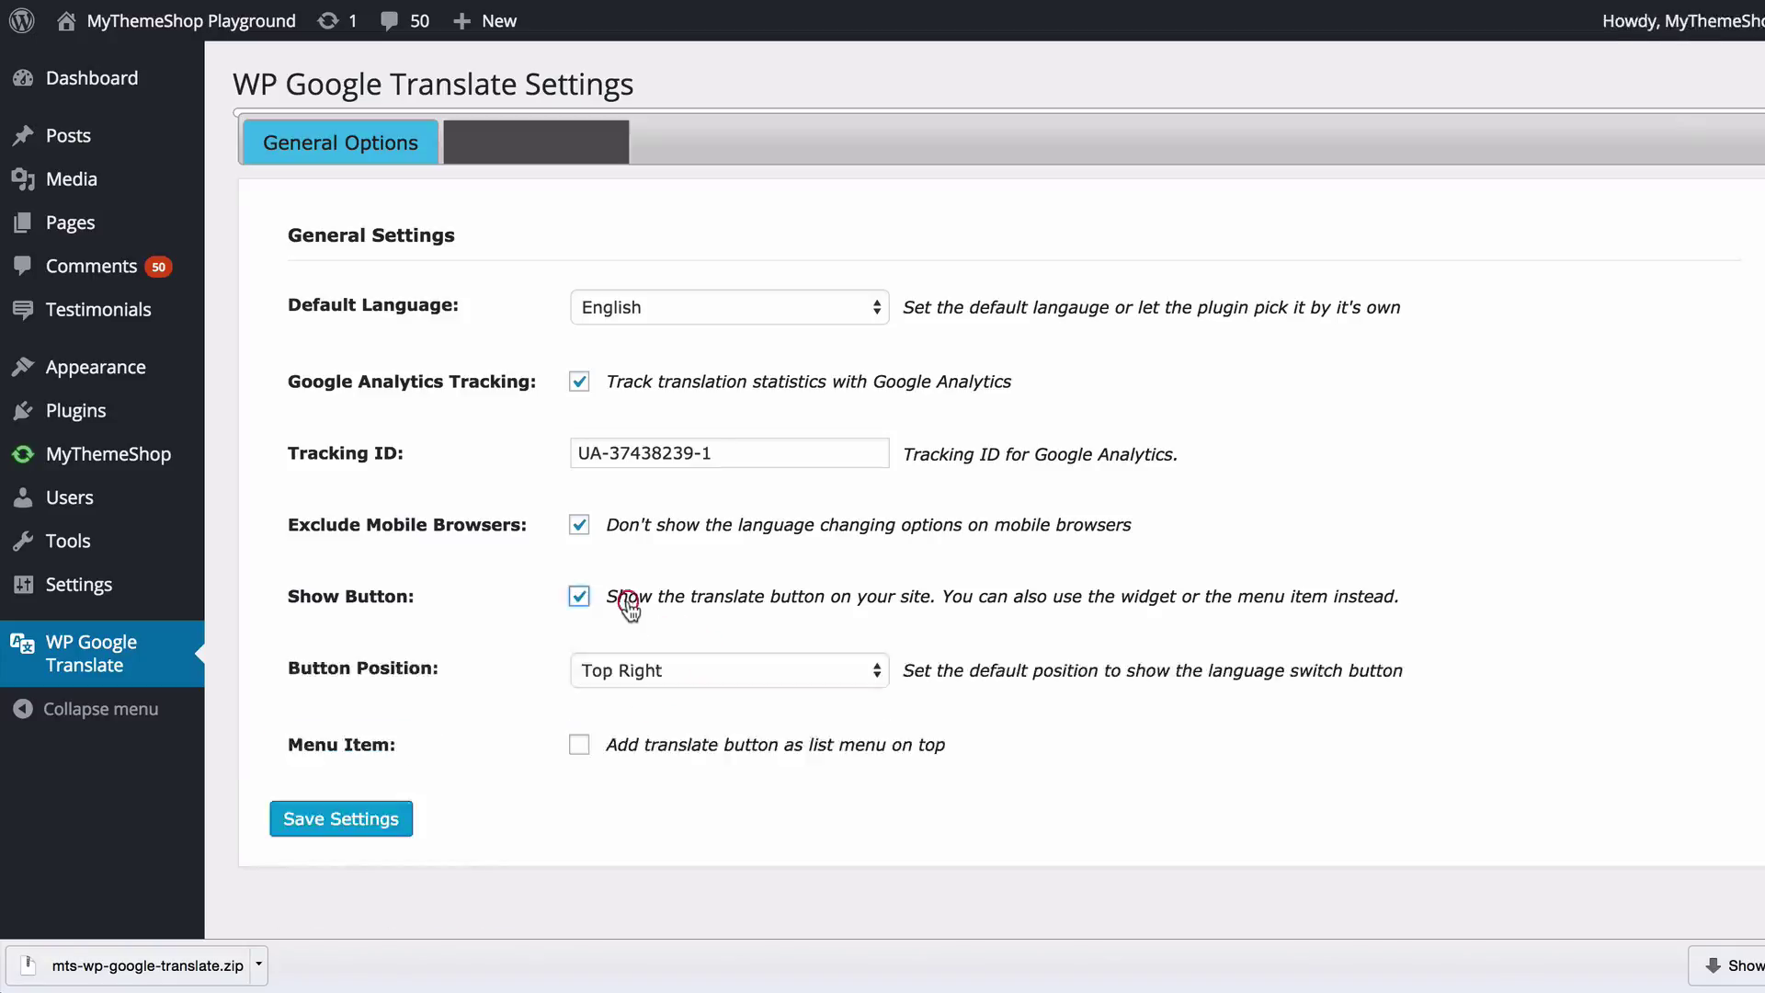
click(326, 820)
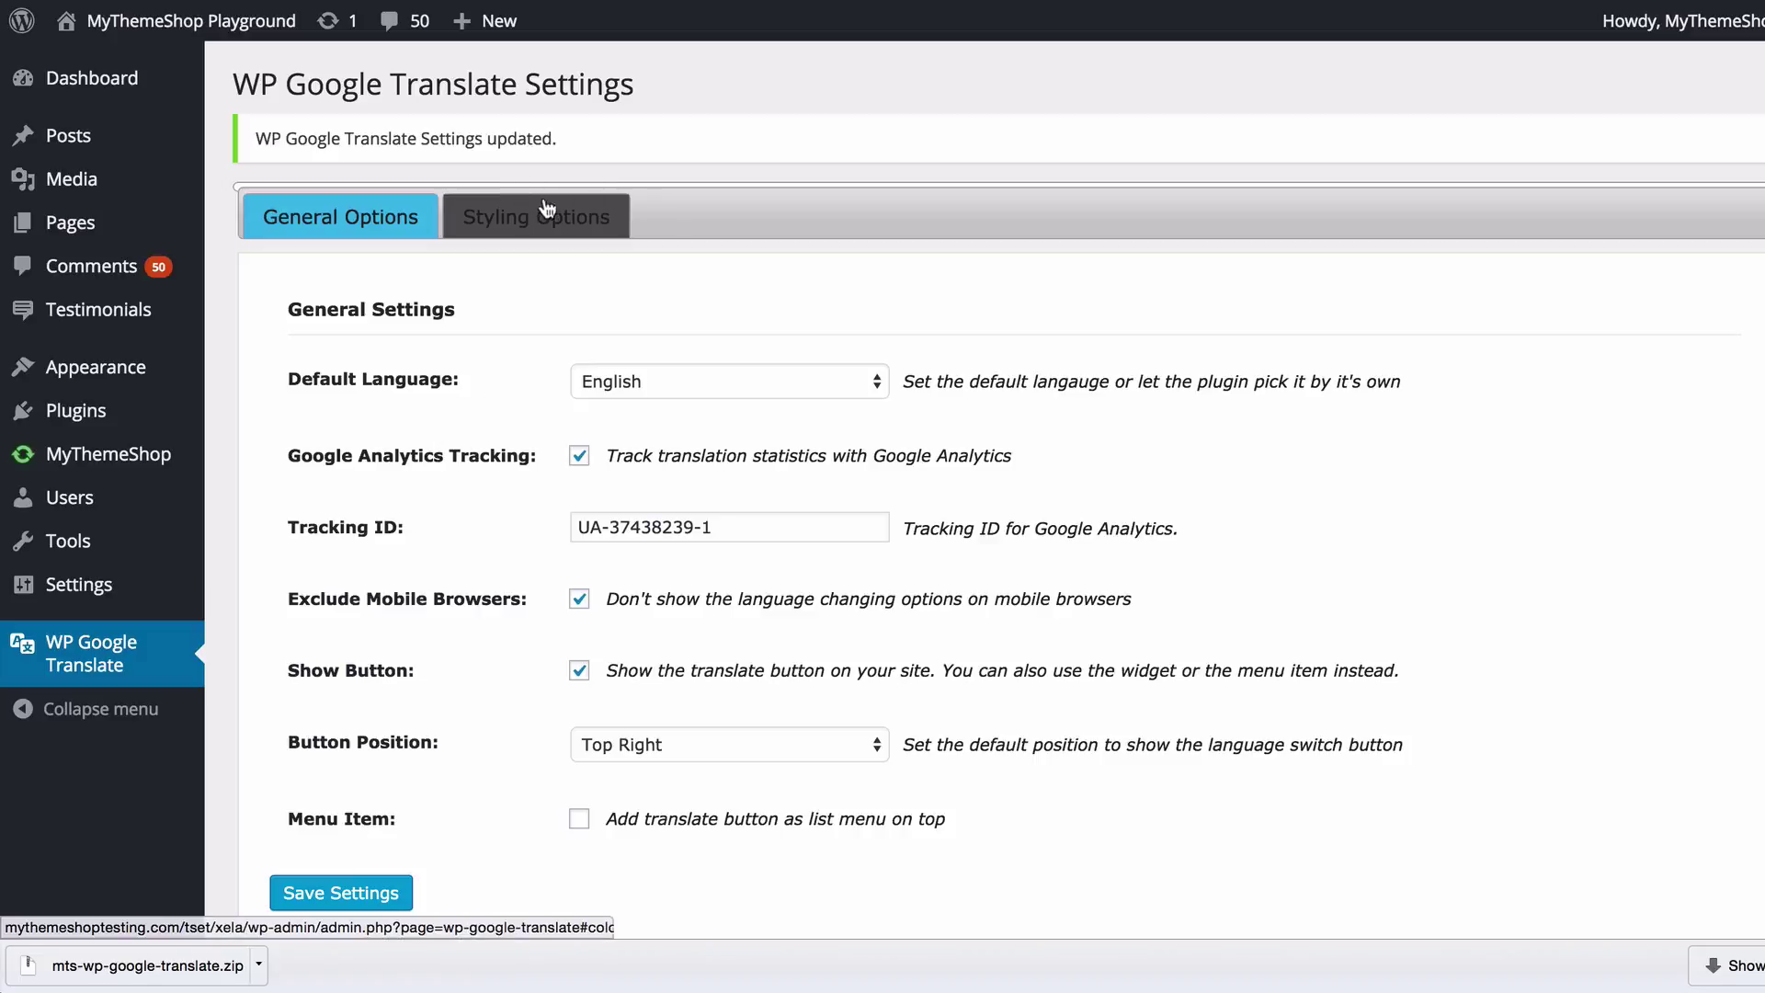
Try the Orange scheme, then pick the Dark predefined colour scheme and save.
click(539, 225)
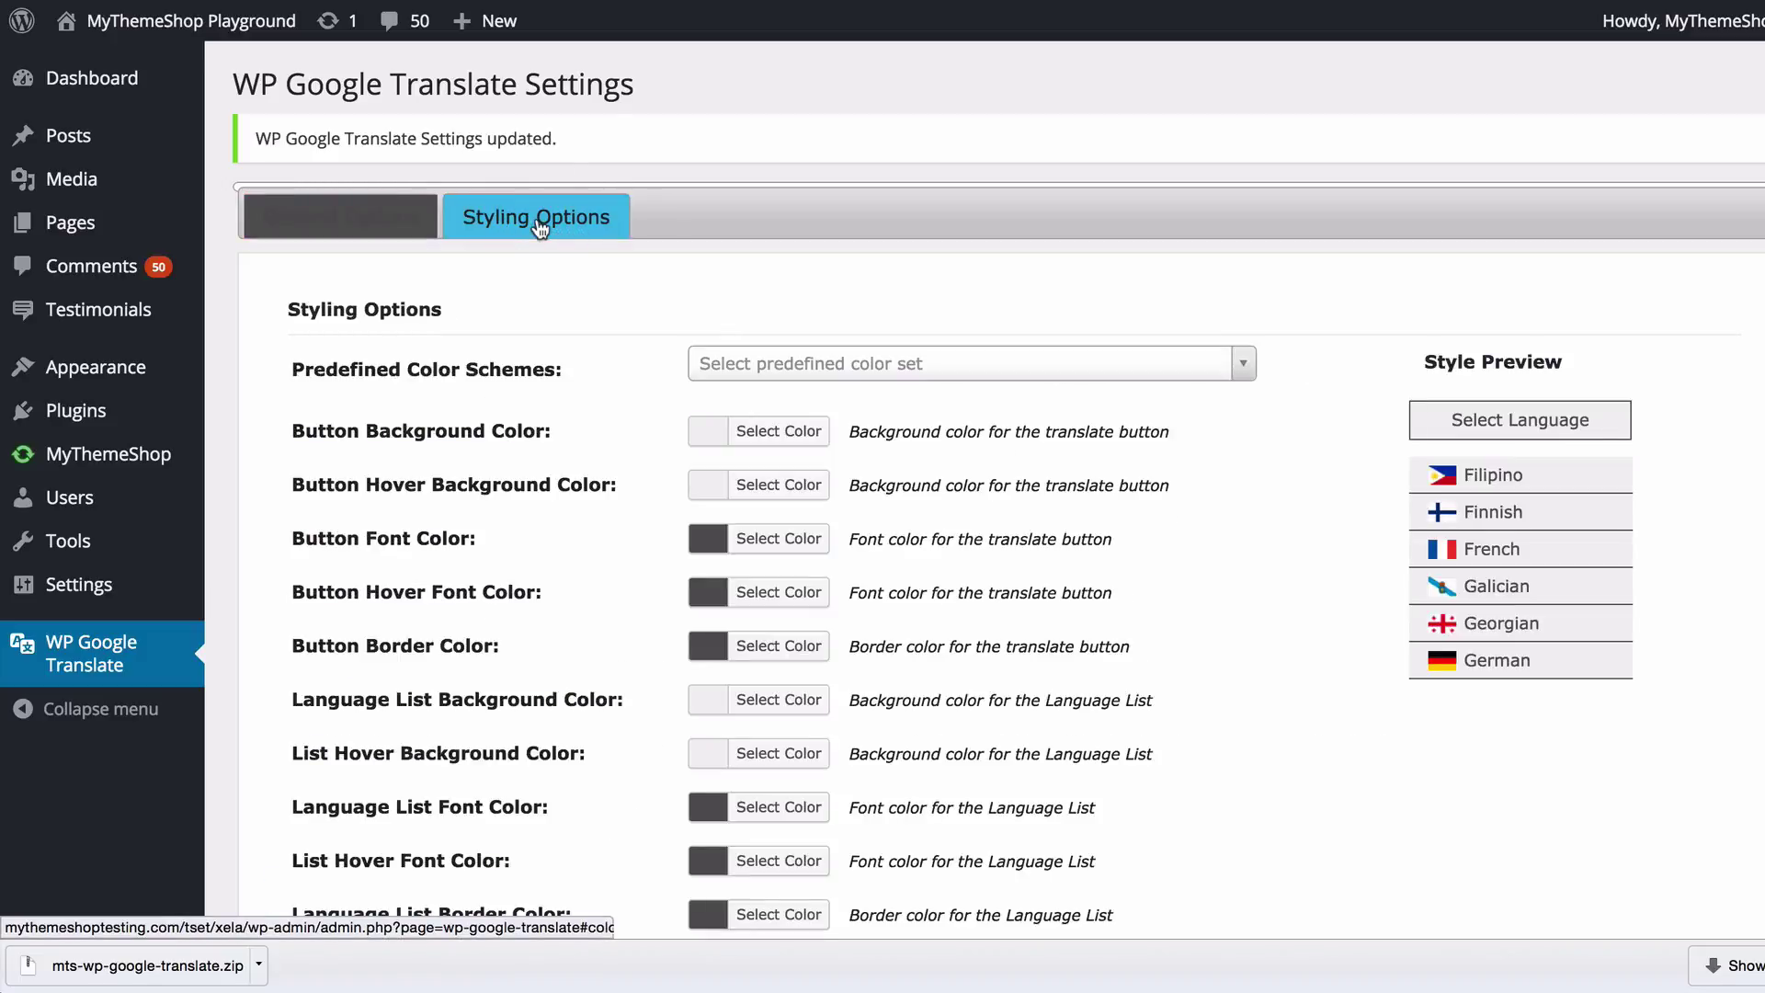
scroll(539, 226, down, 3)
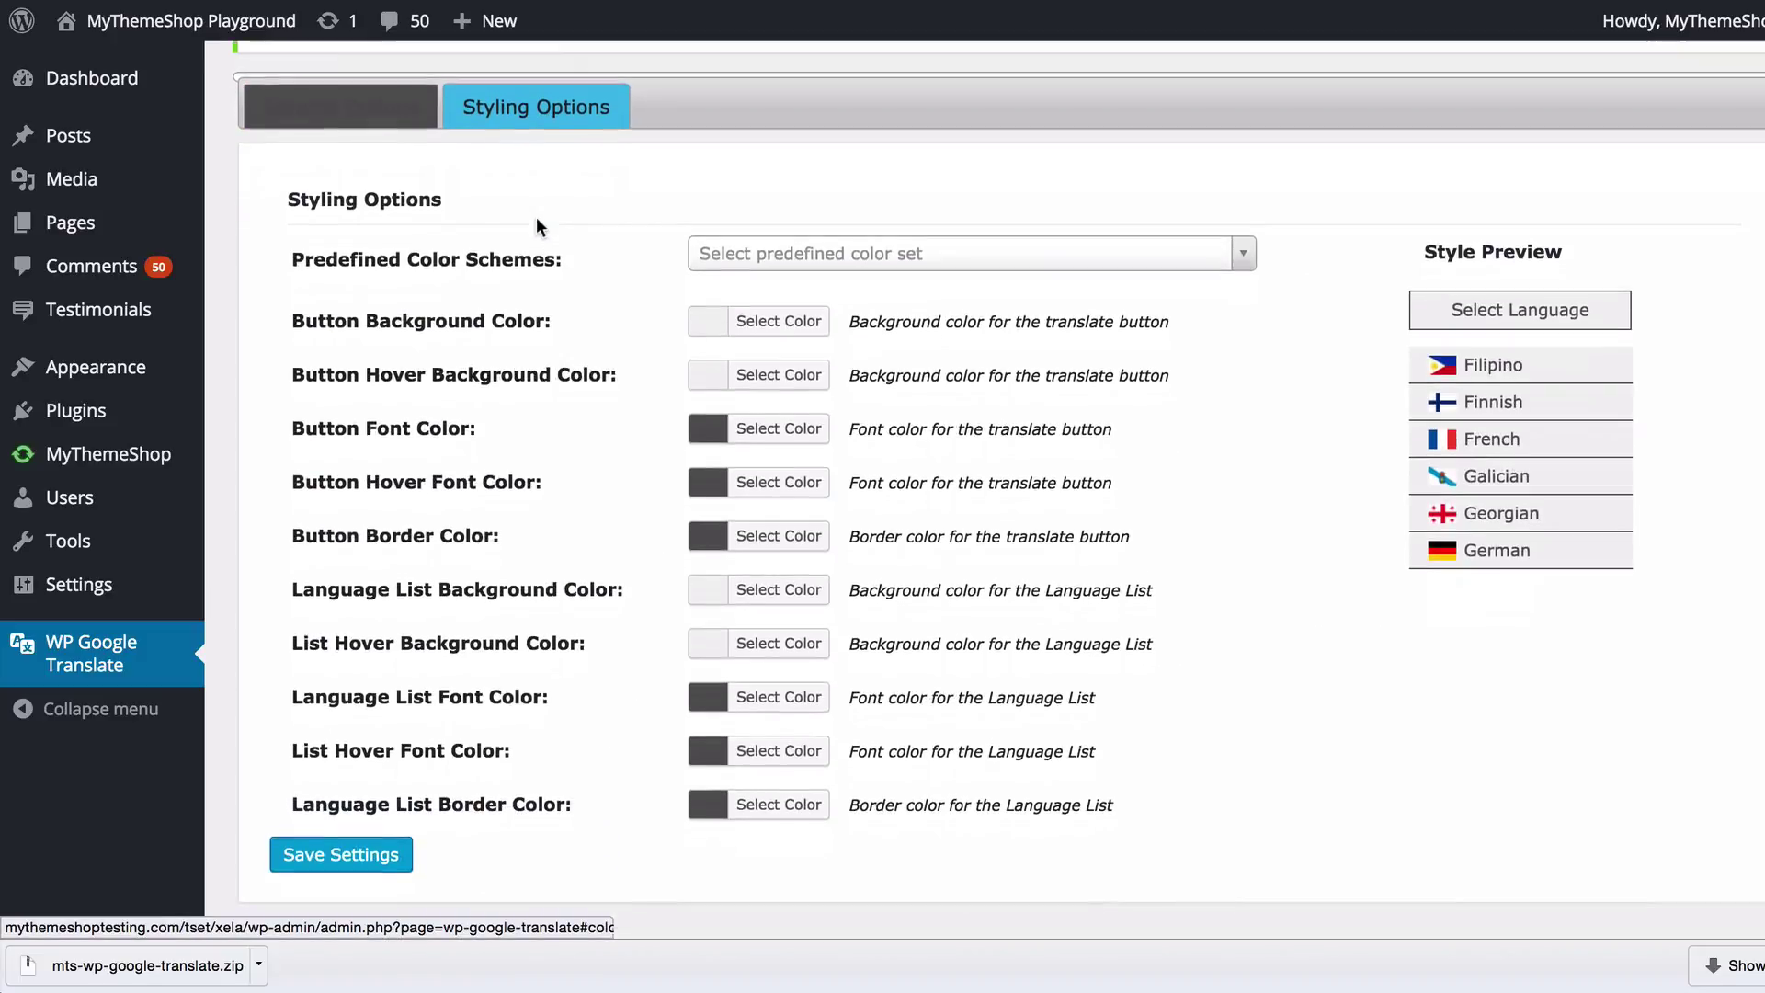
click(936, 254)
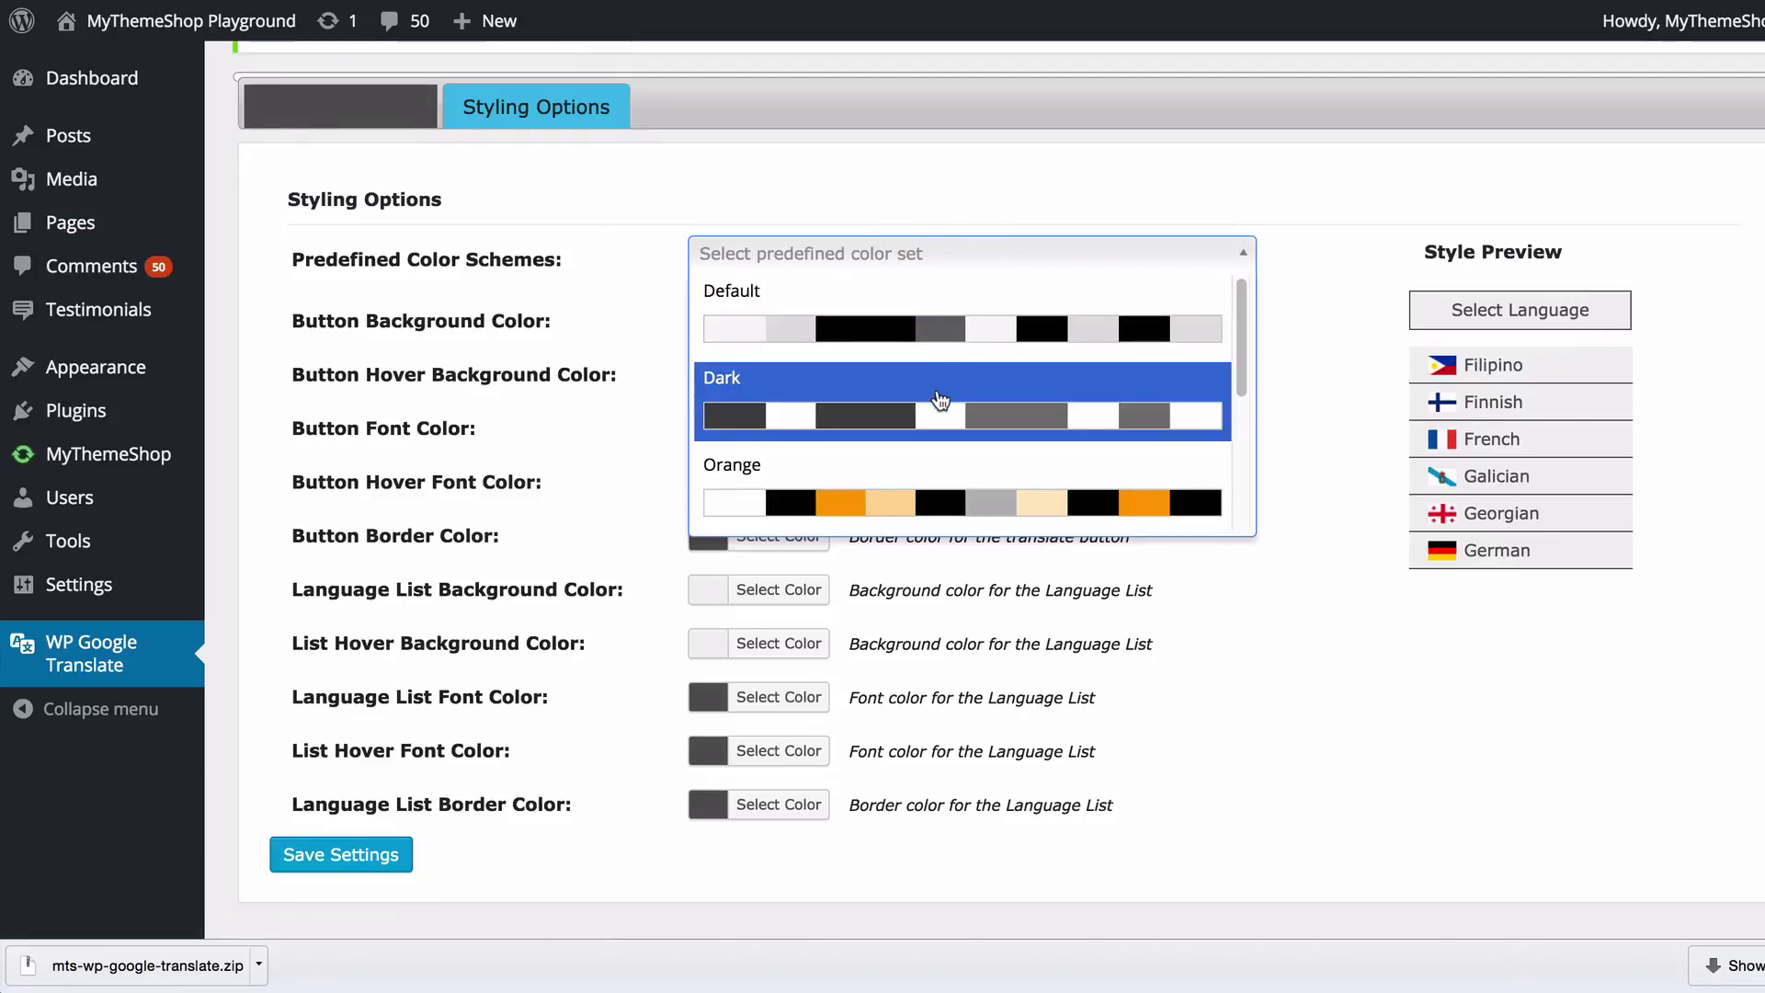
click(908, 497)
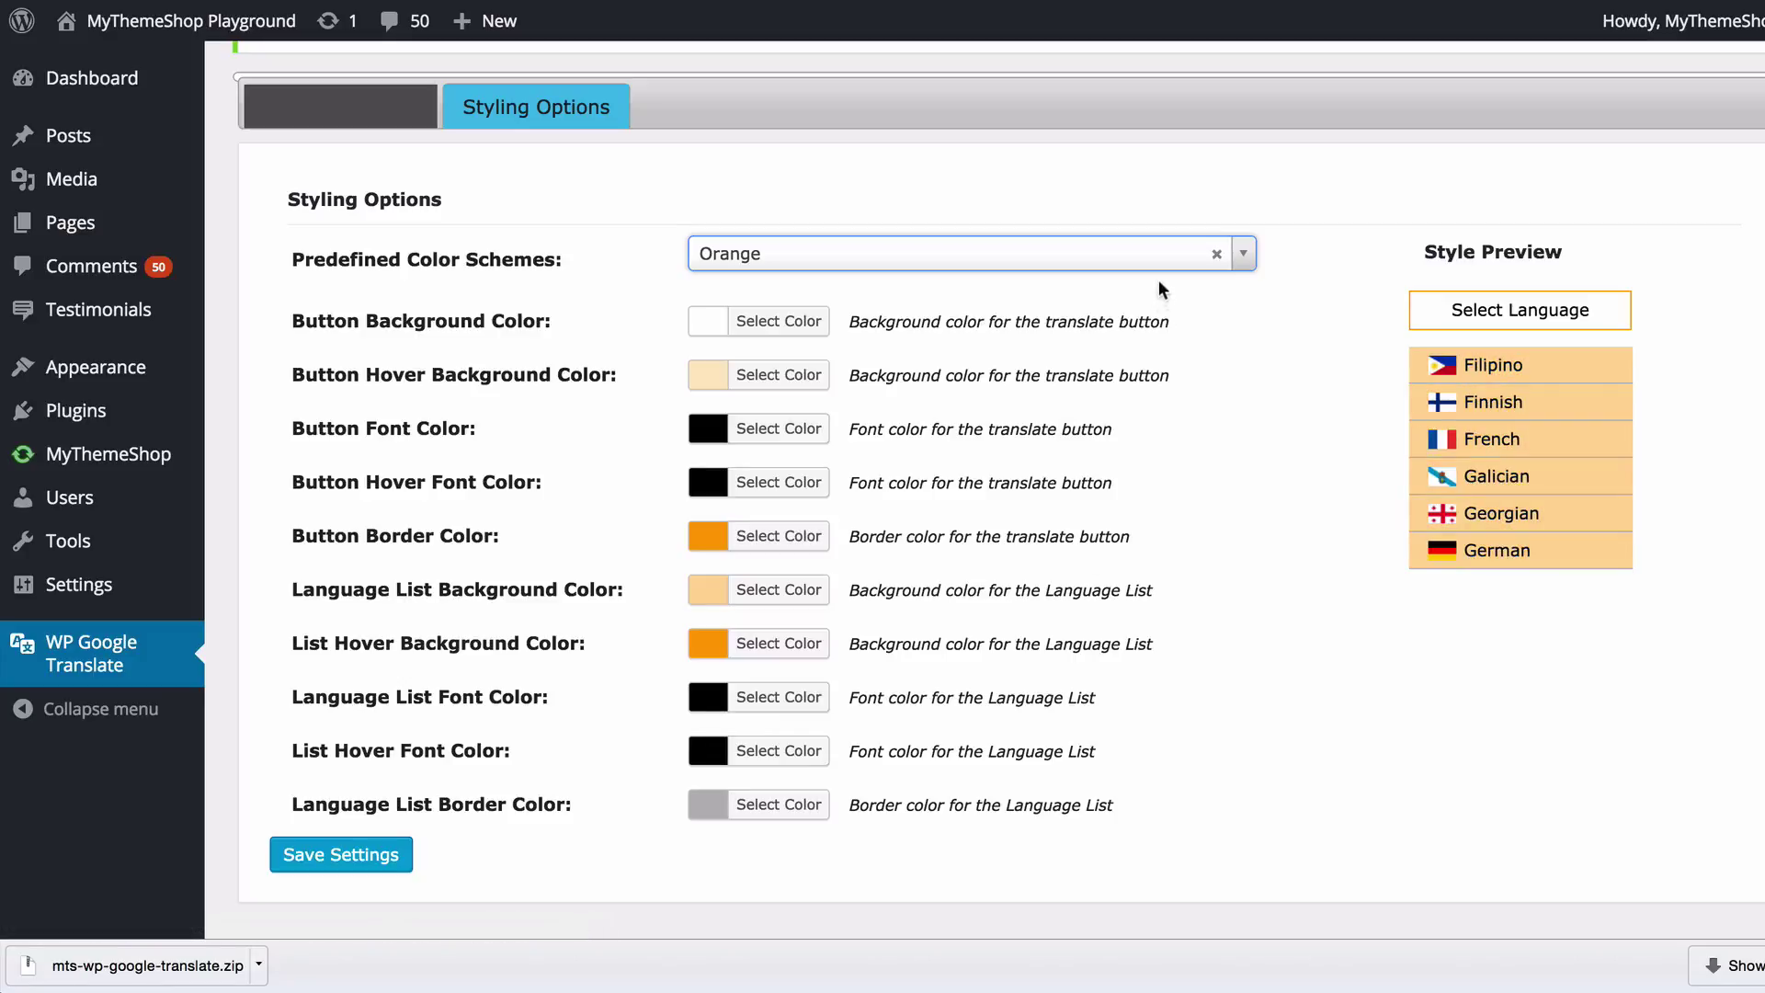
click(1127, 256)
click(1029, 398)
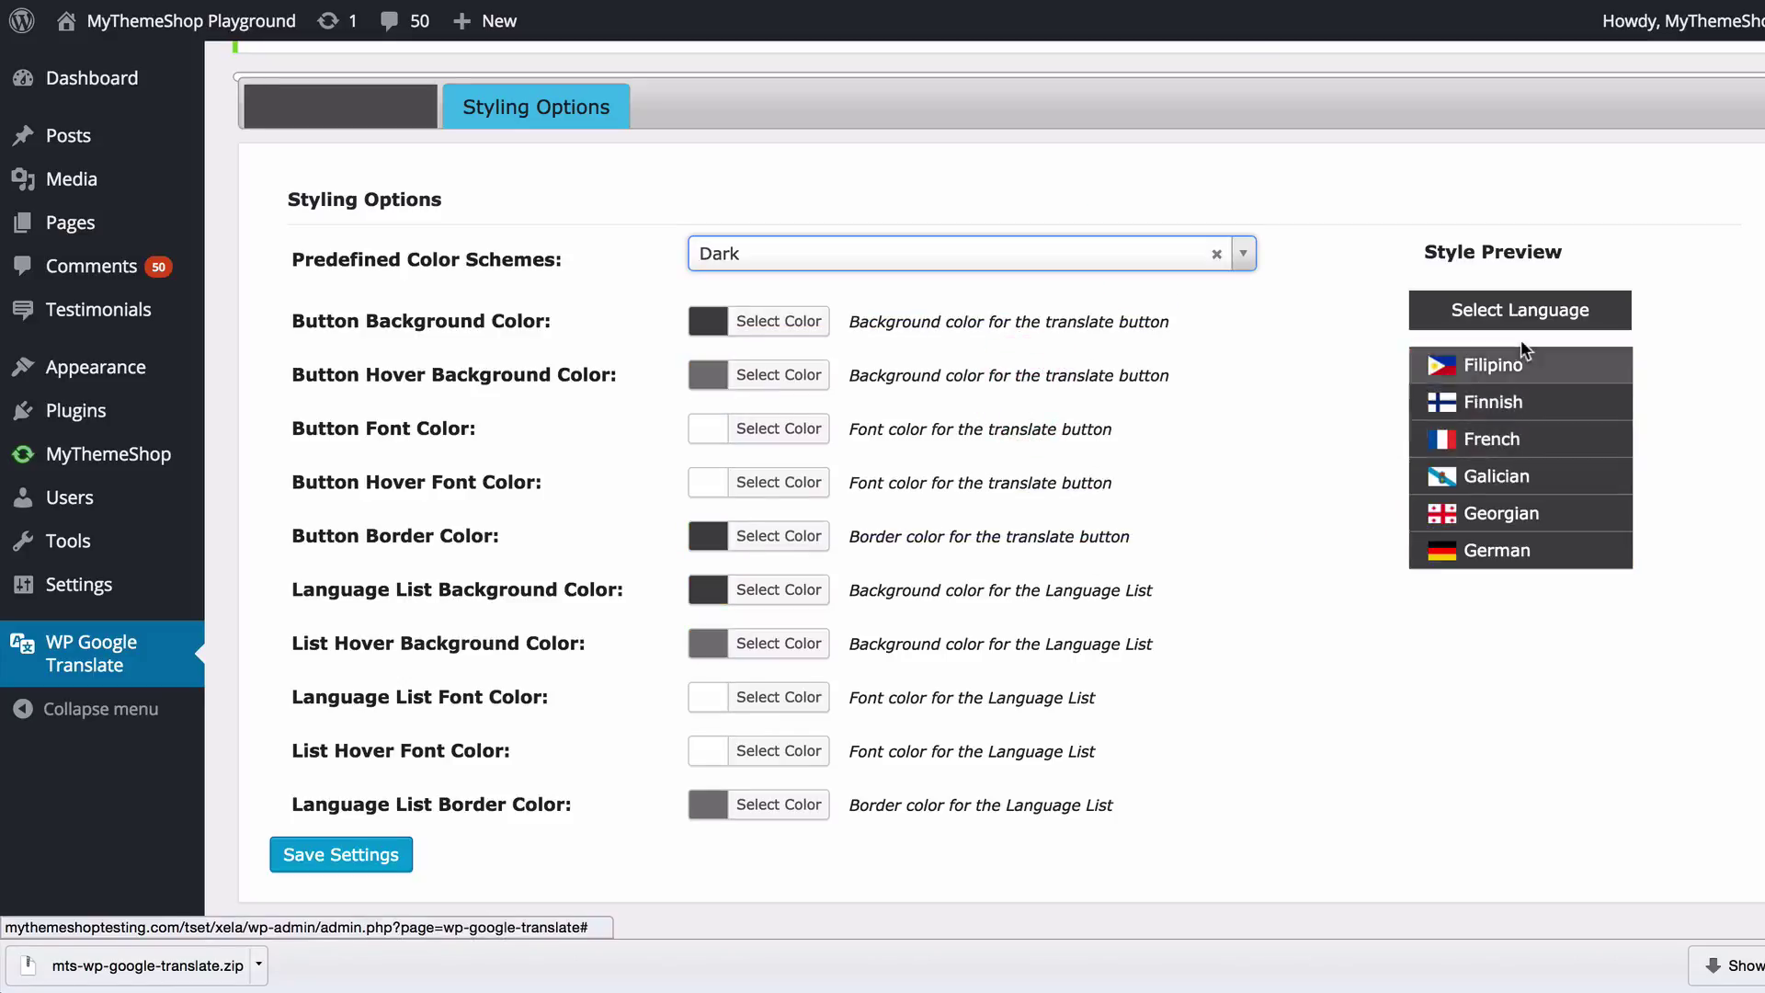
click(315, 857)
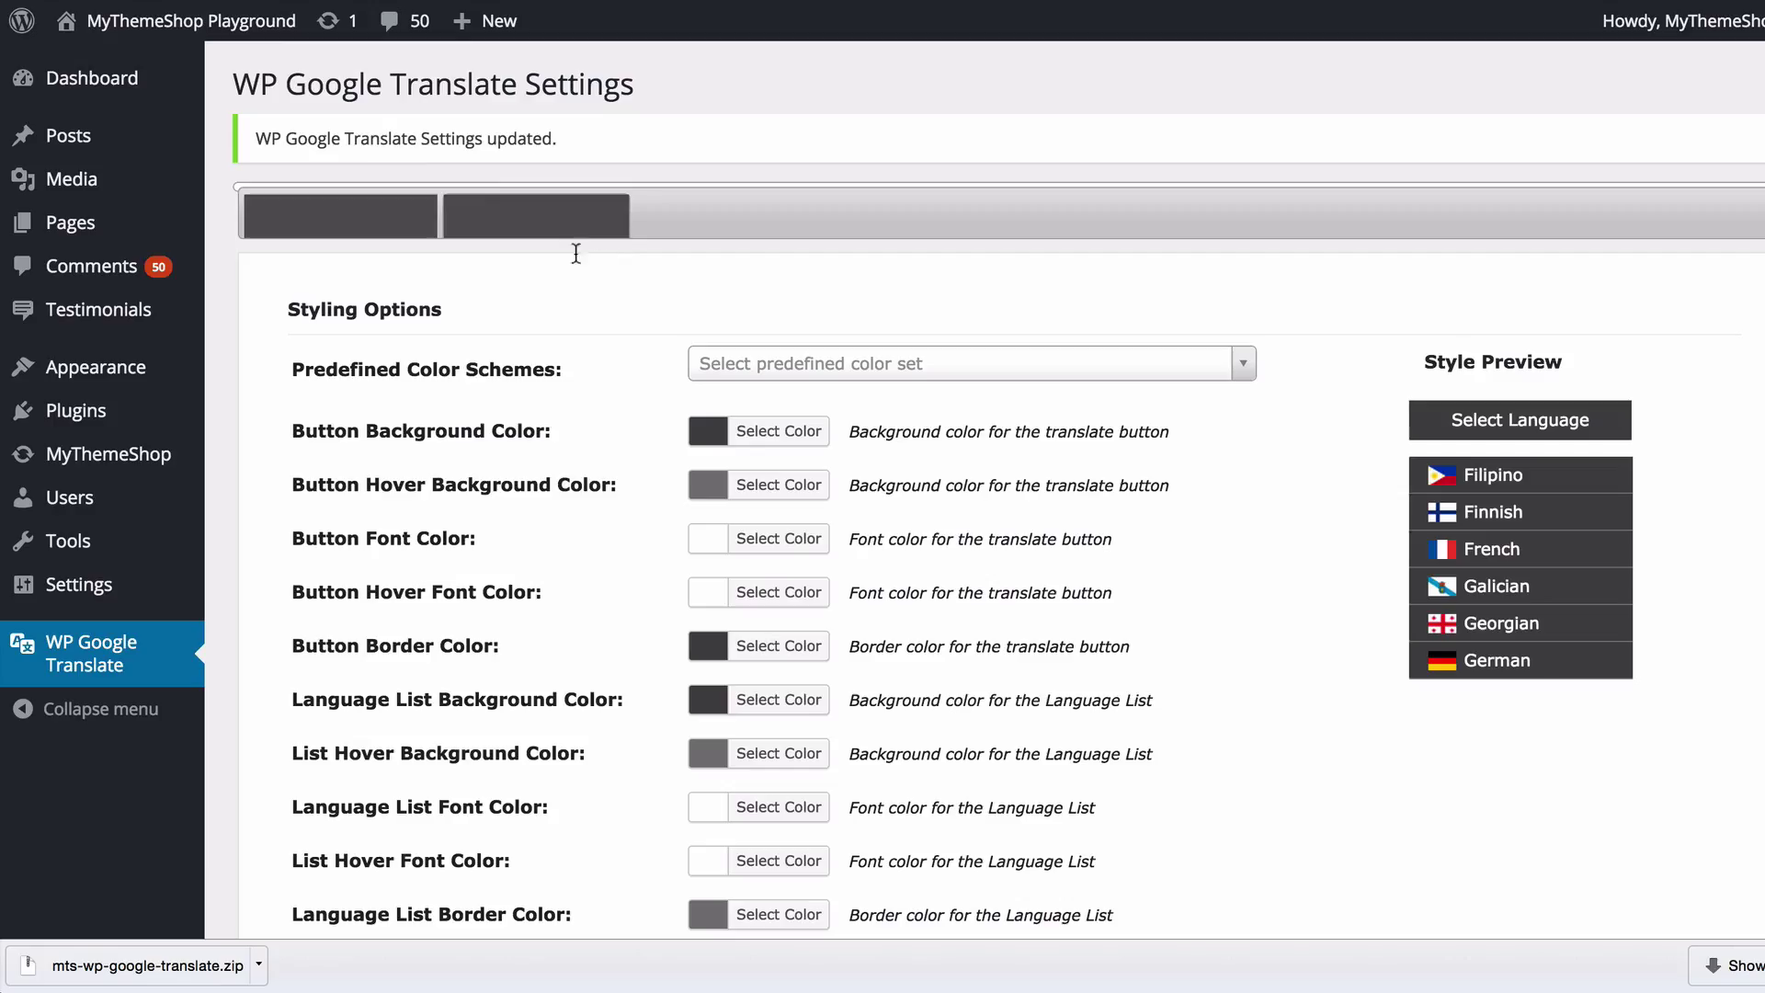
mouse_move(174, 20)
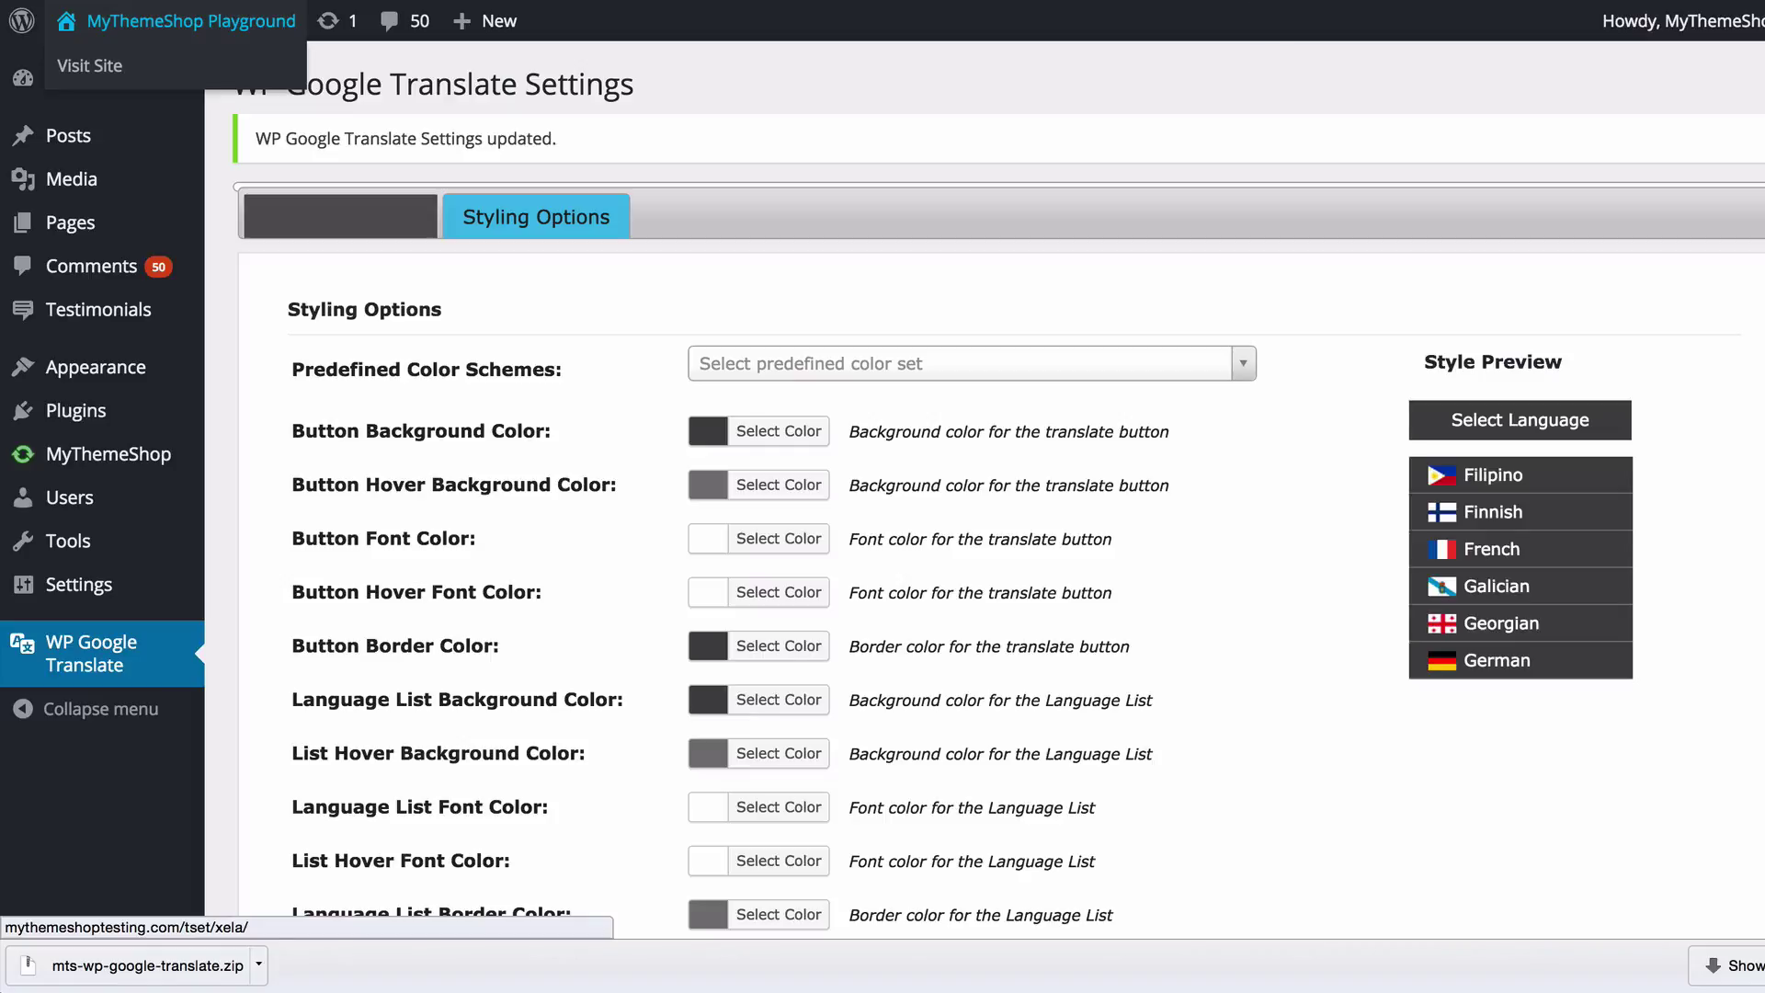
click(89, 65)
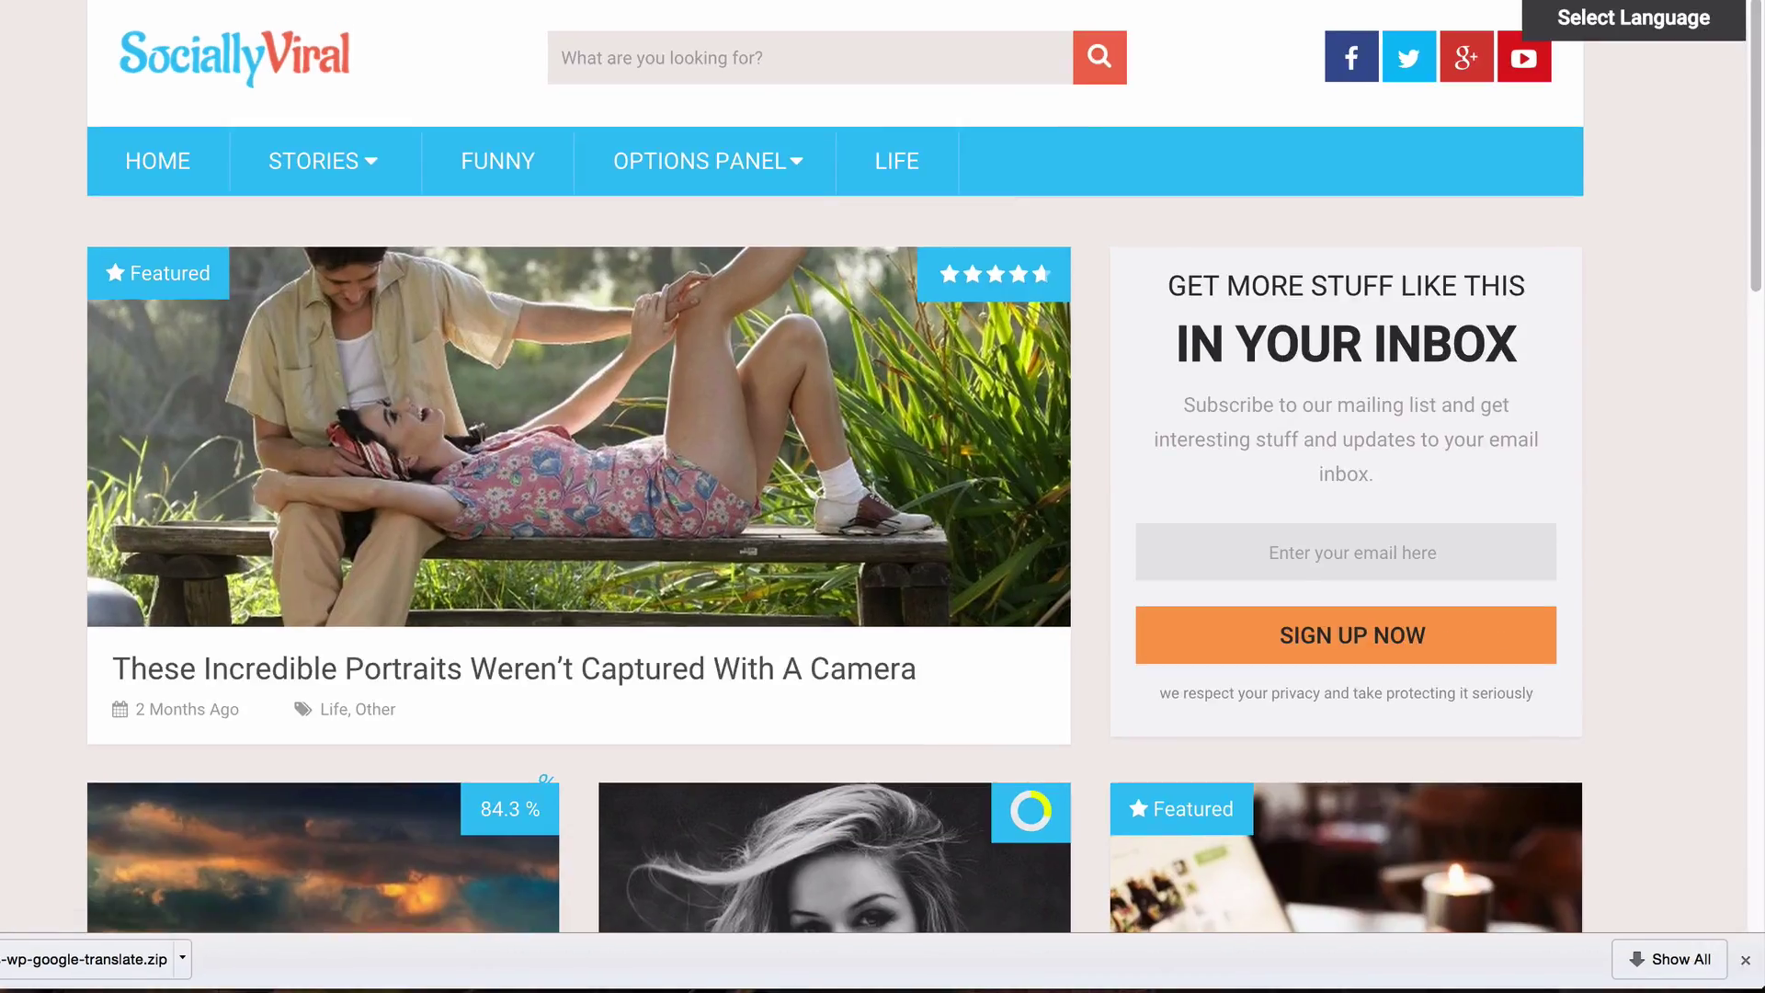
click(1578, 29)
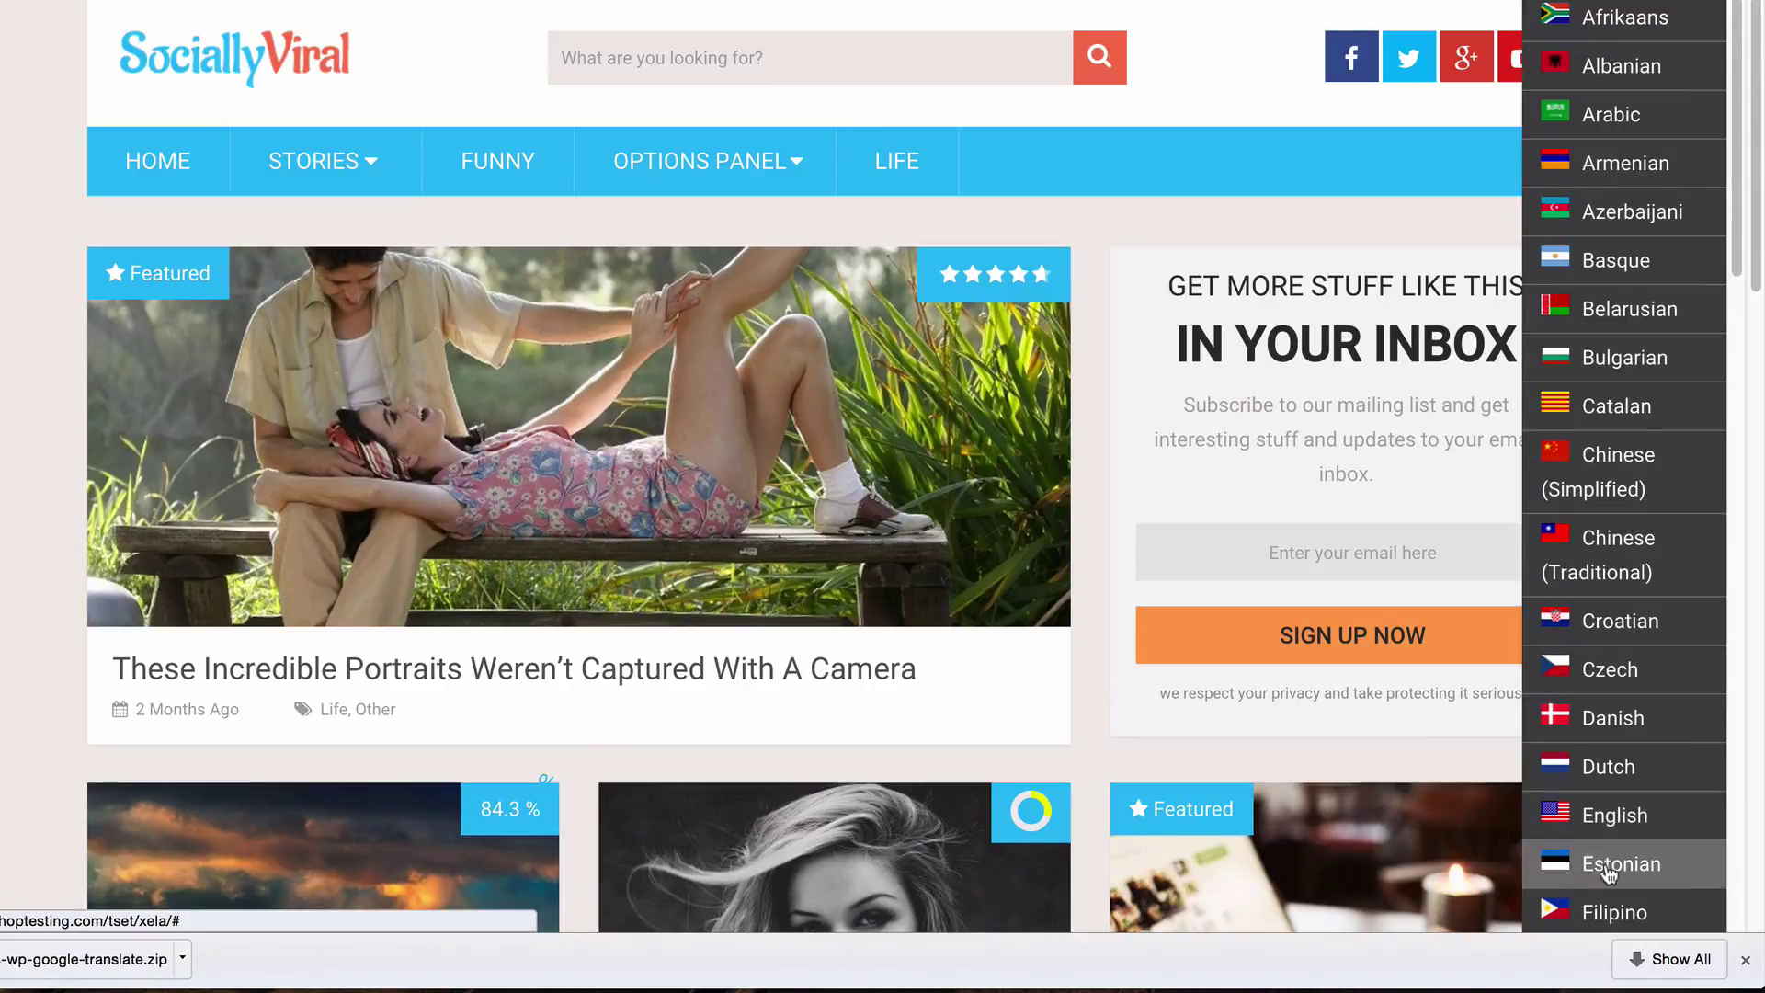
click(1627, 224)
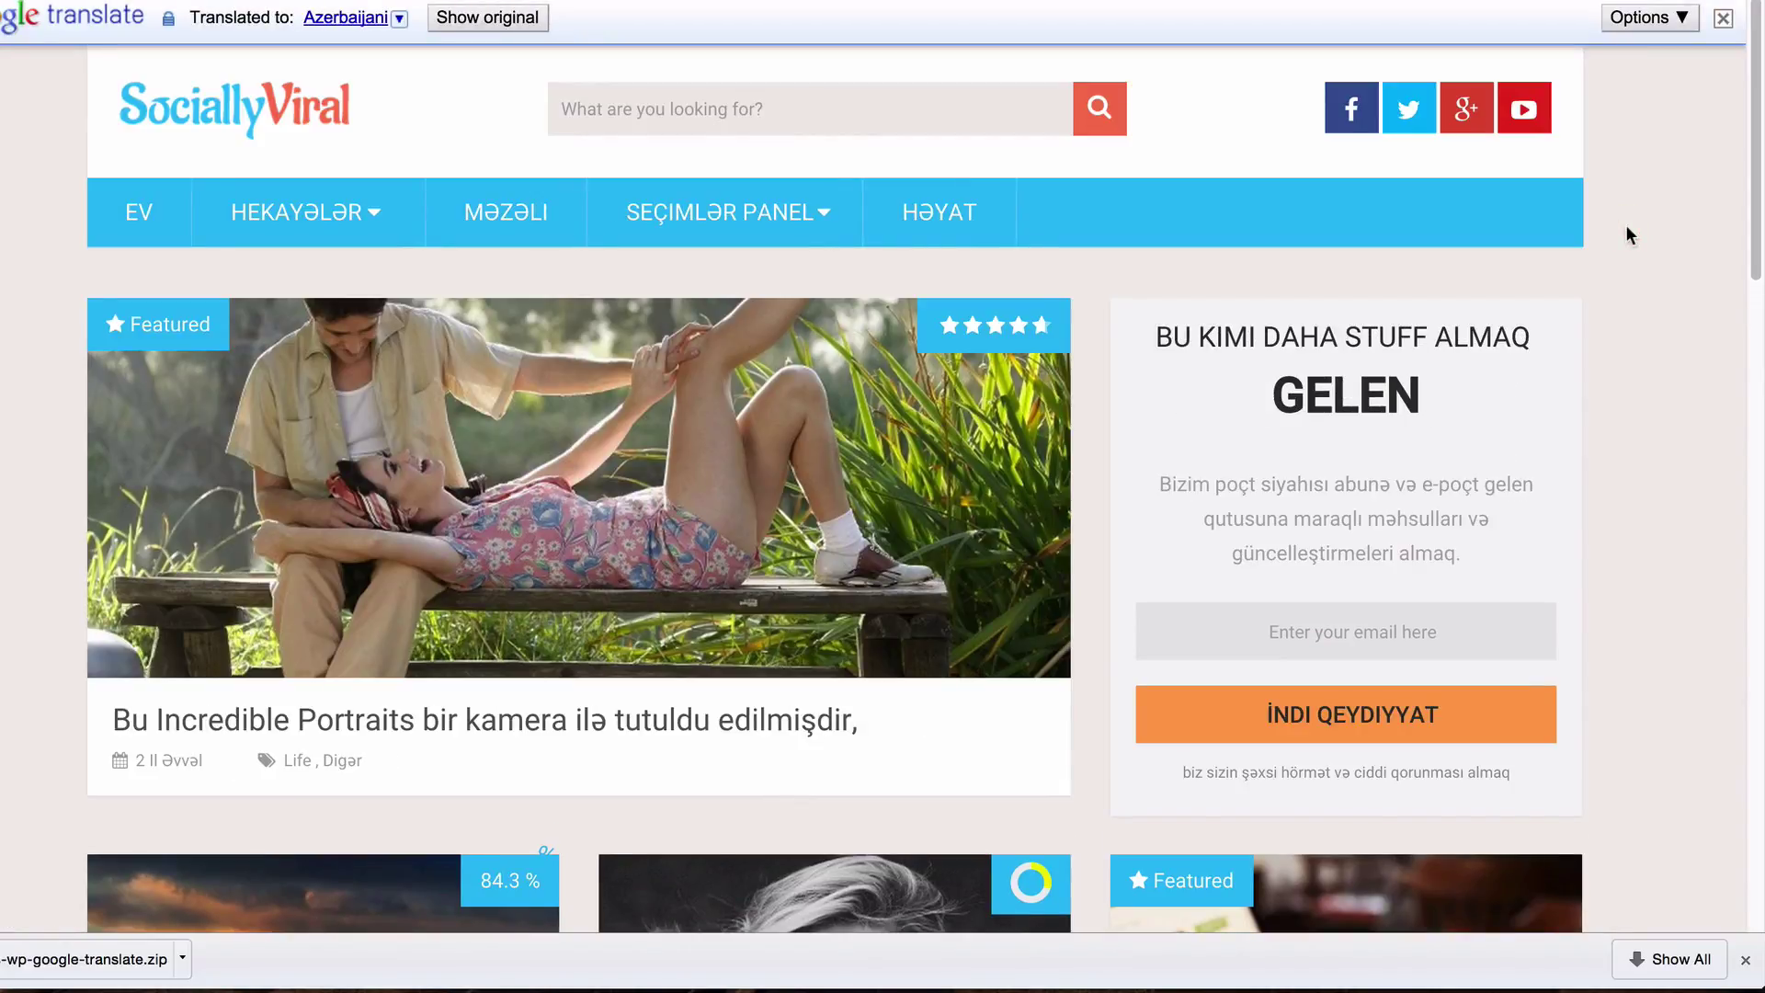
click(1723, 20)
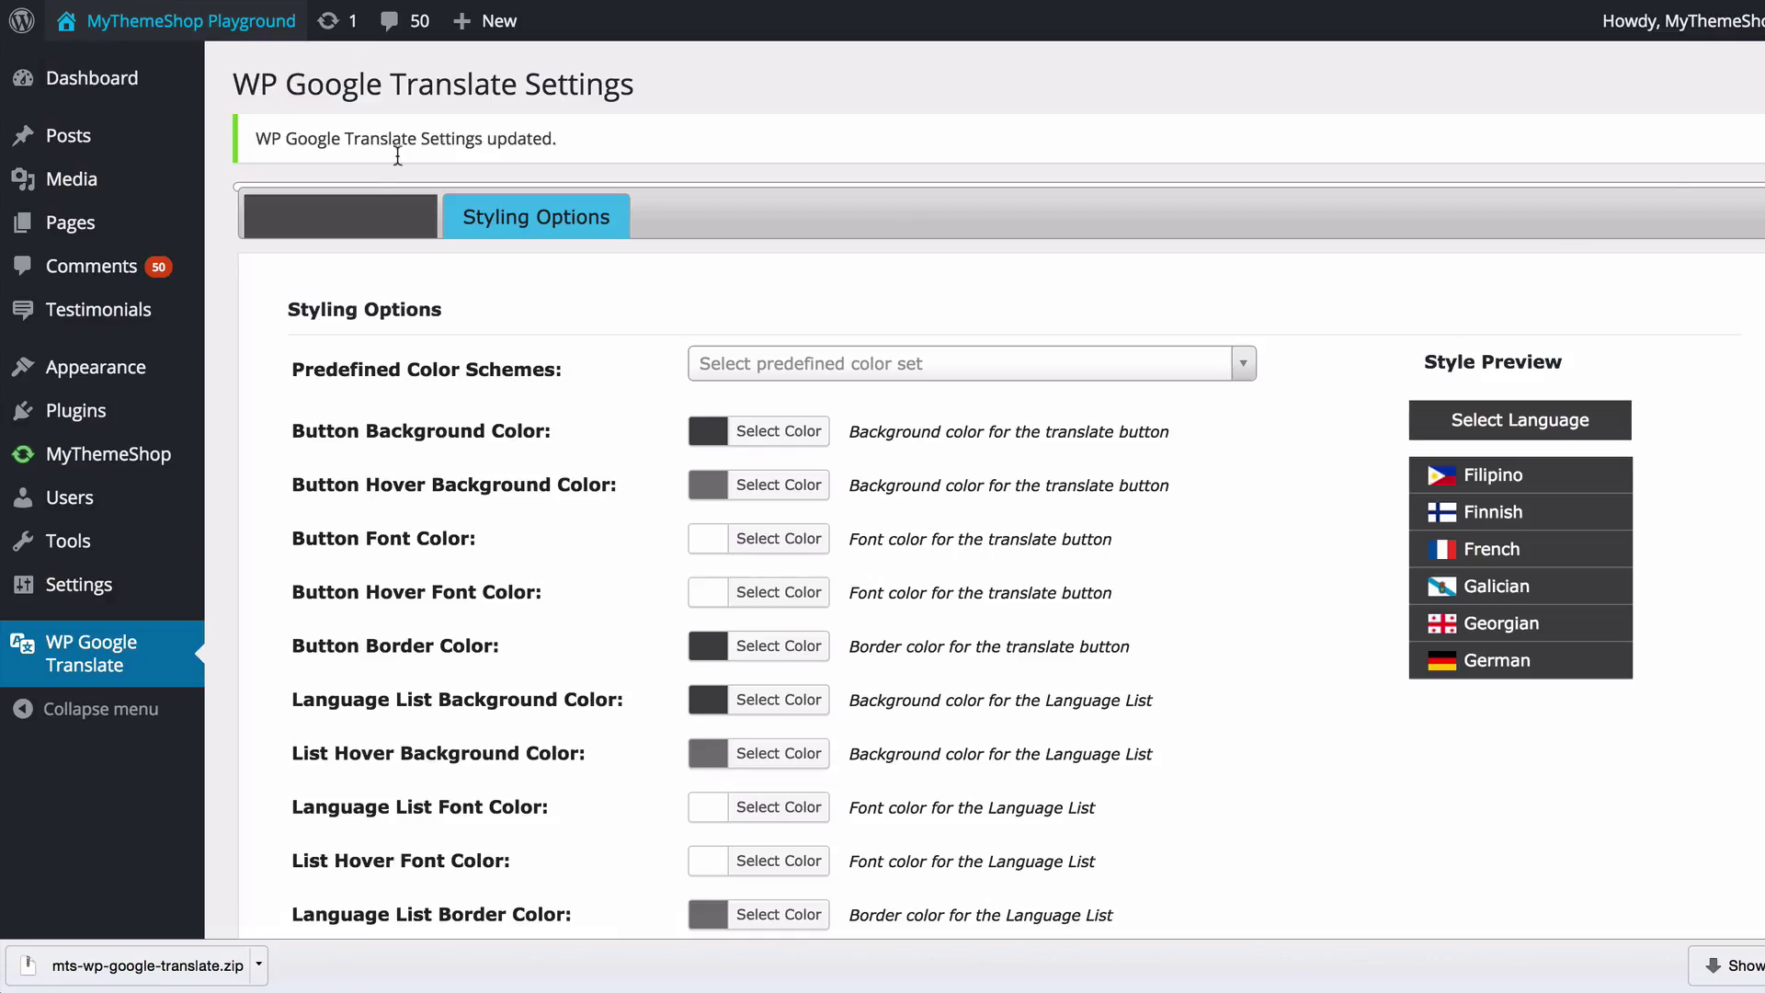
Untick Show Button under General Options and save the settings.
click(368, 219)
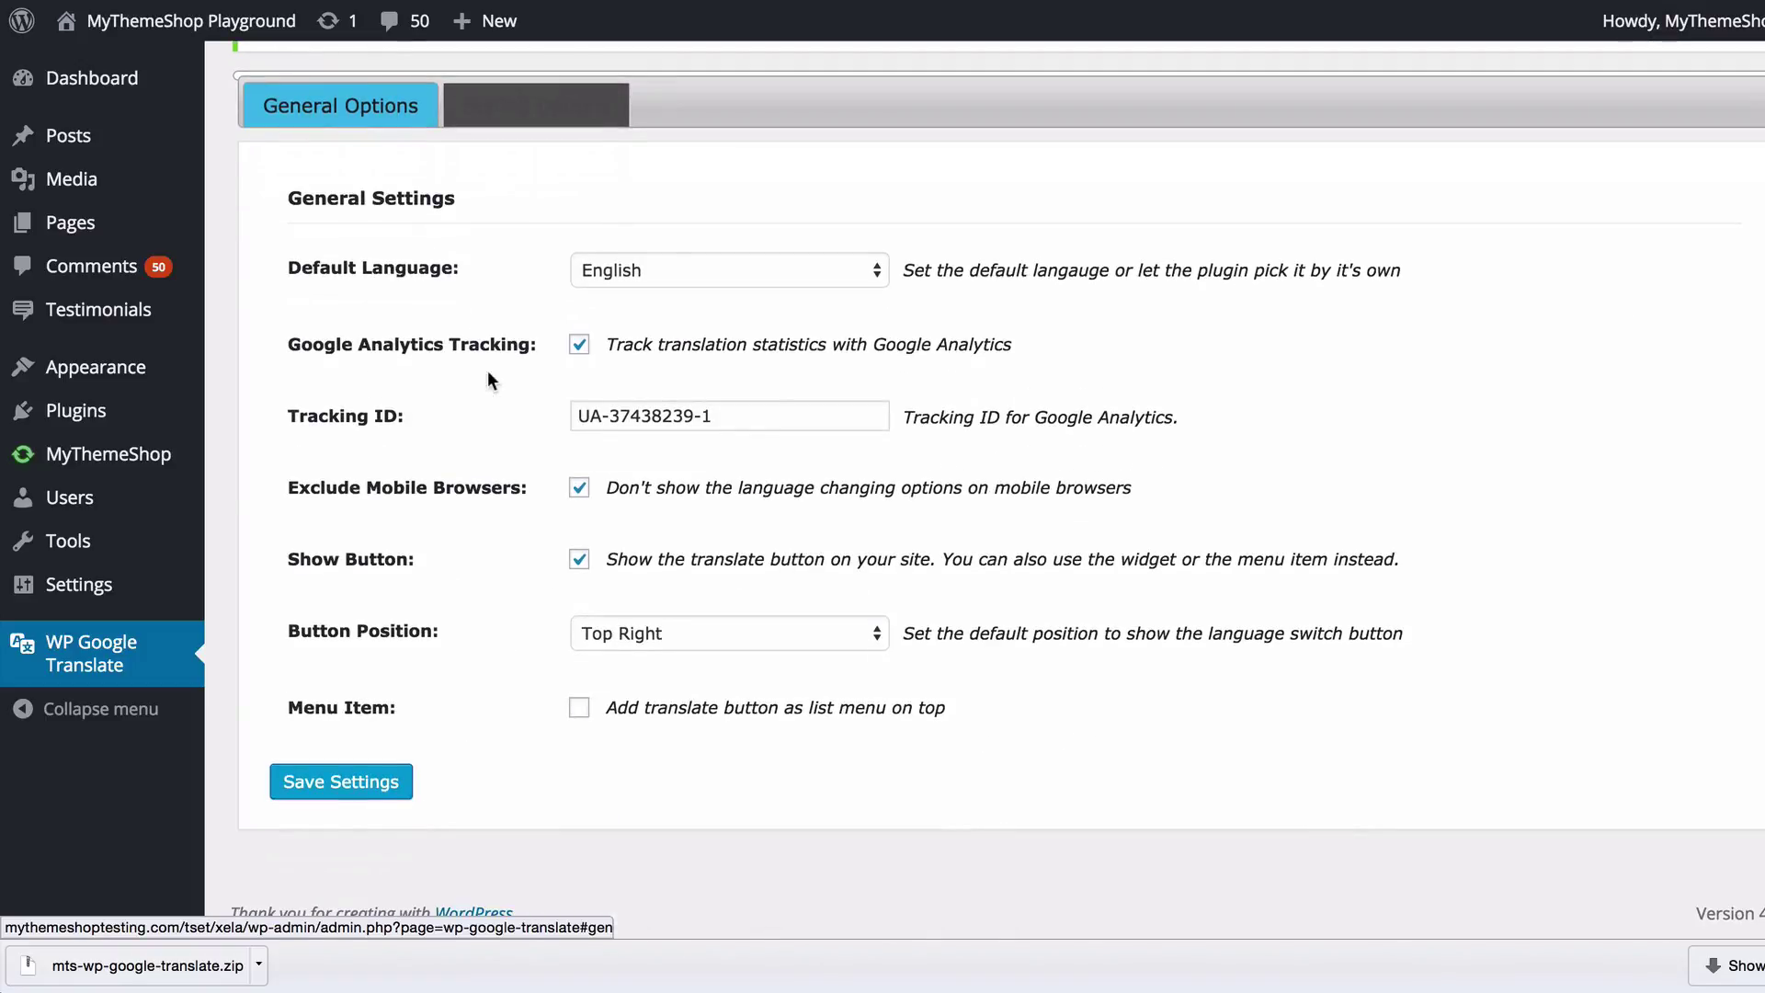
click(643, 568)
click(342, 783)
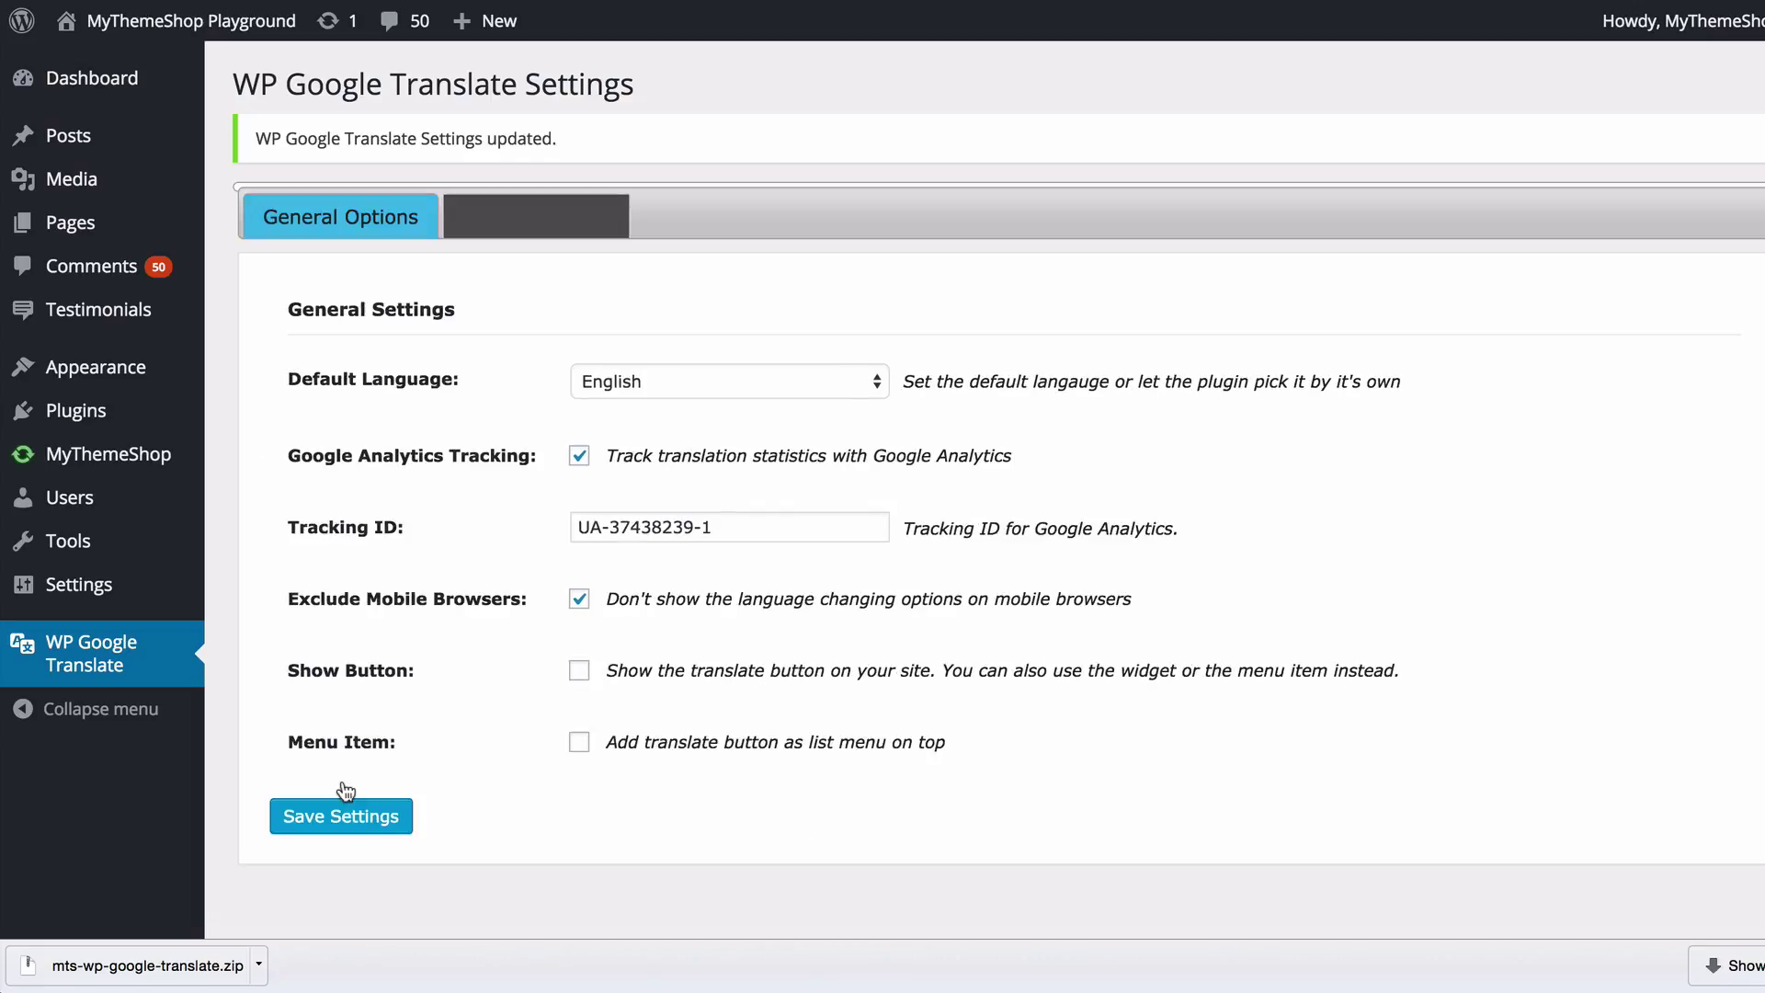
mouse_move(136, 379)
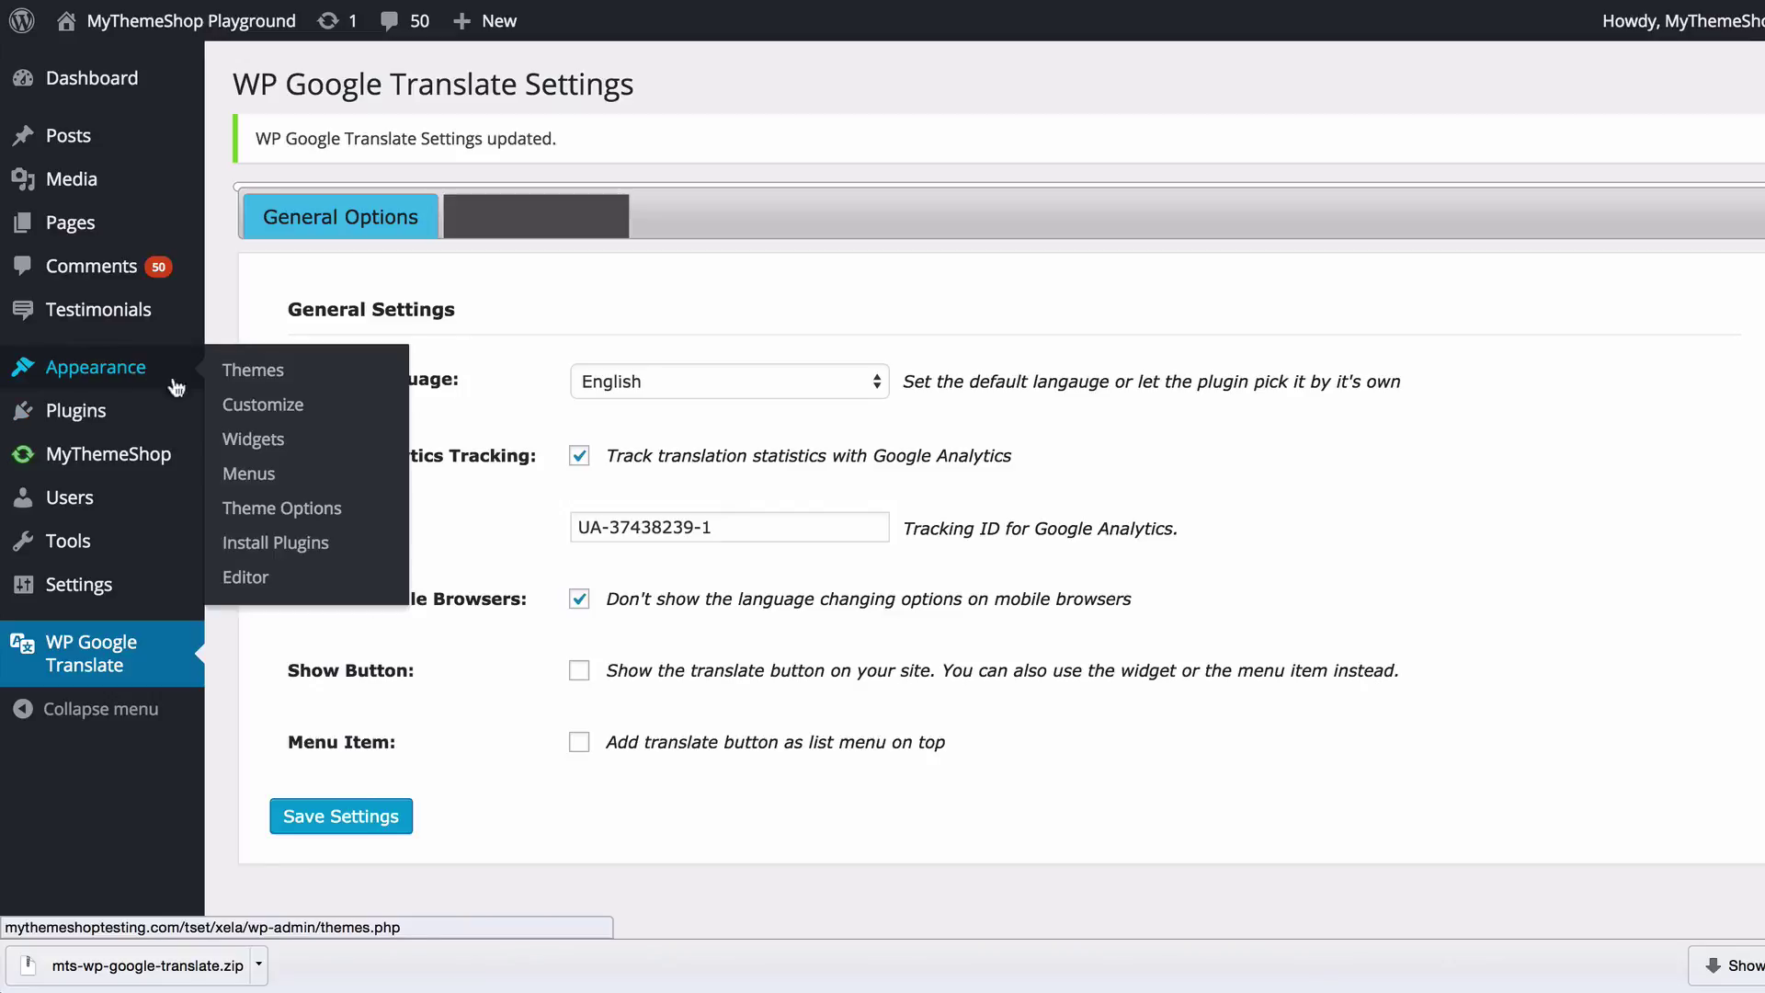
Drag the WP Google Translate Widget into the Sidebar, title it Translate, and save.
click(254, 445)
scroll(720, 503, down, 1)
scroll(720, 504, down, 9)
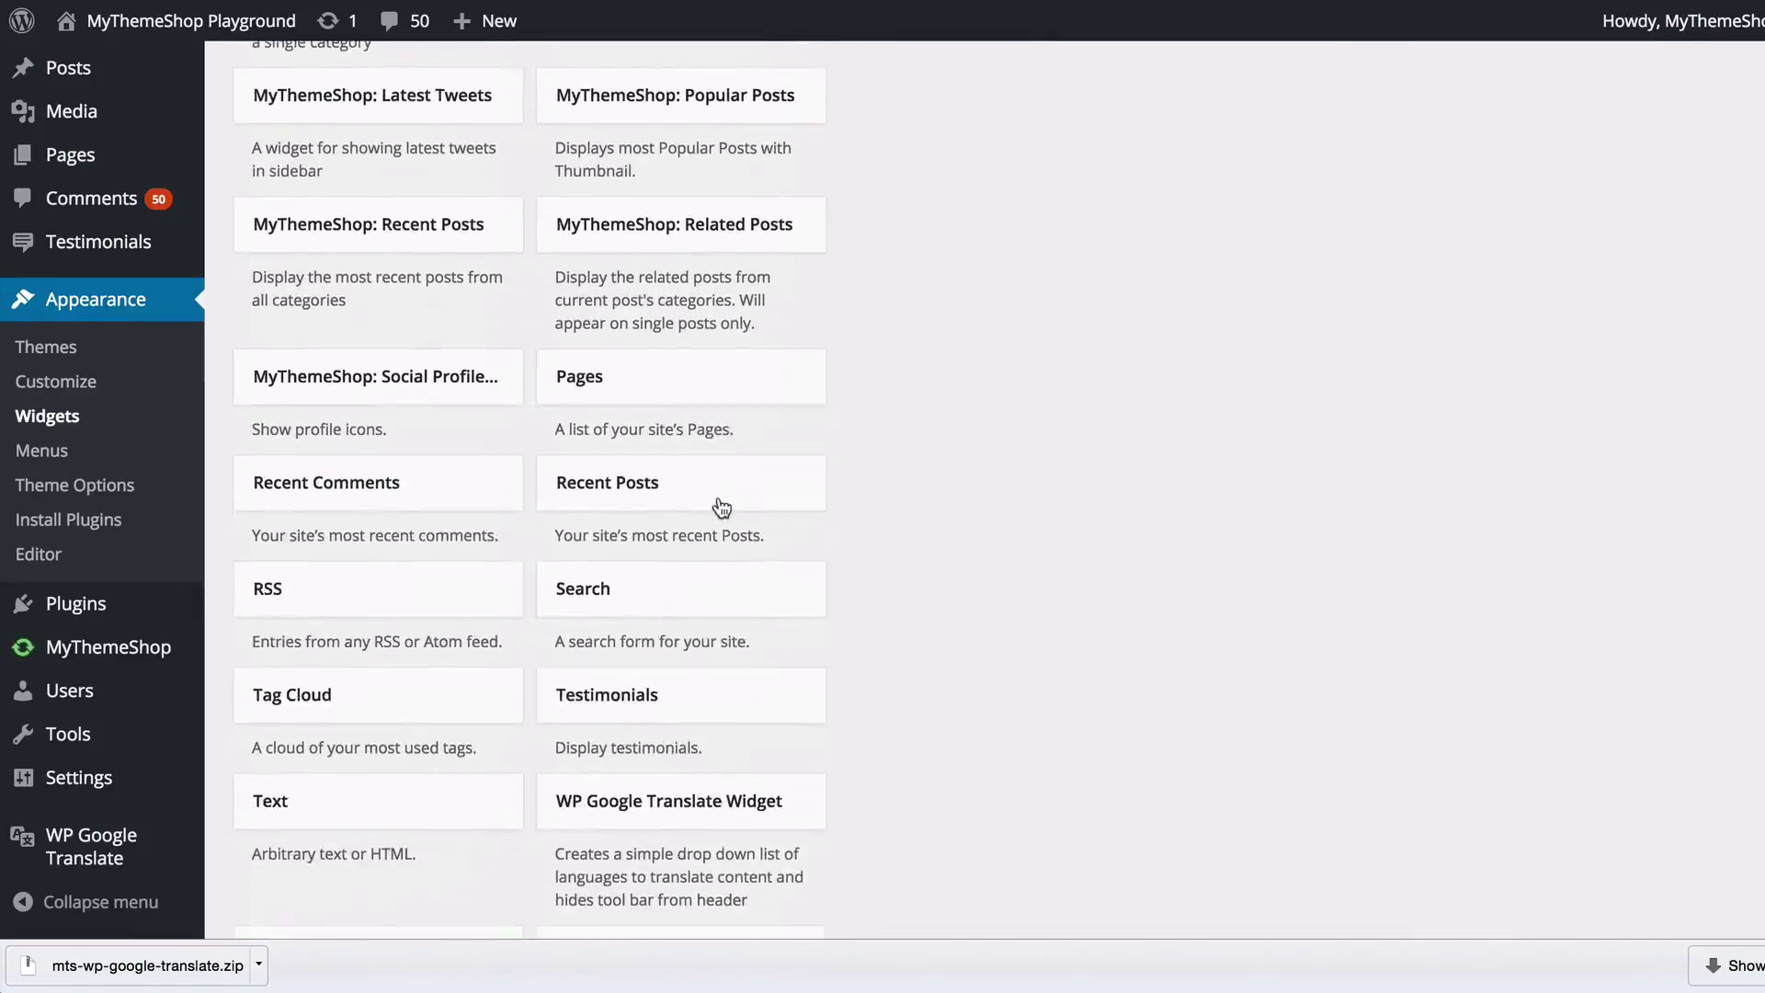
scroll(721, 504, down, 2)
drag(645, 654, 1044, 213)
click(1046, 328)
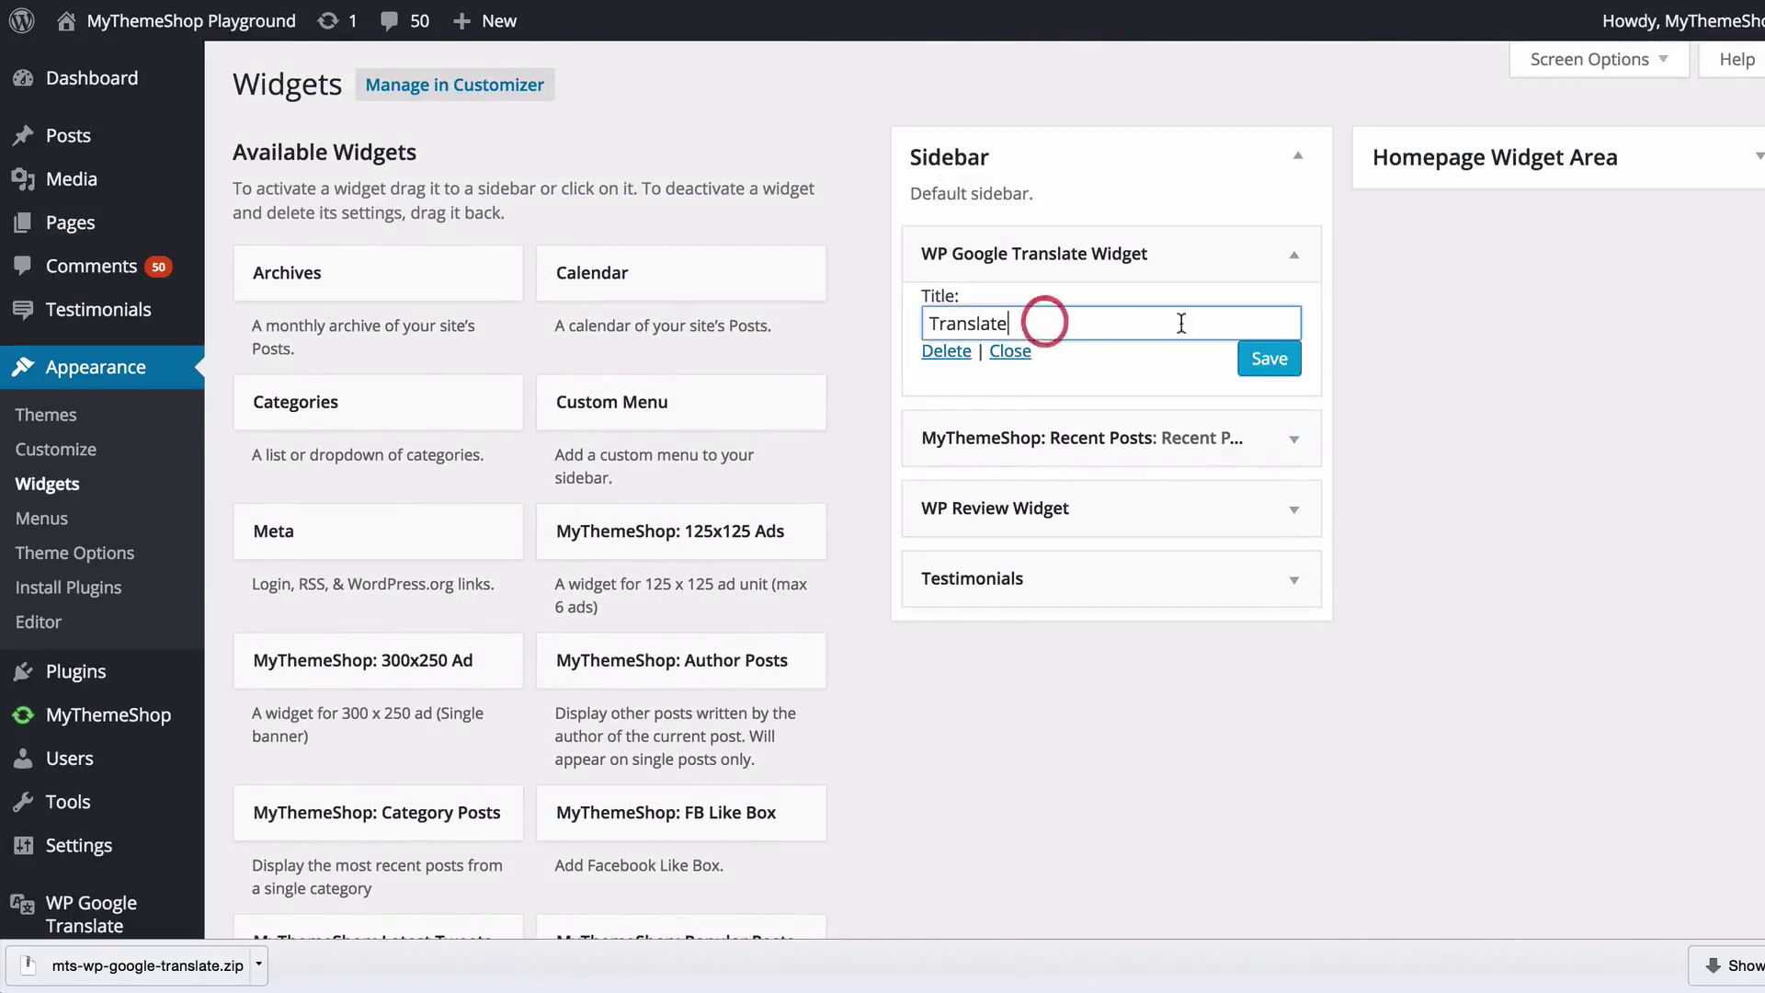
click(1269, 364)
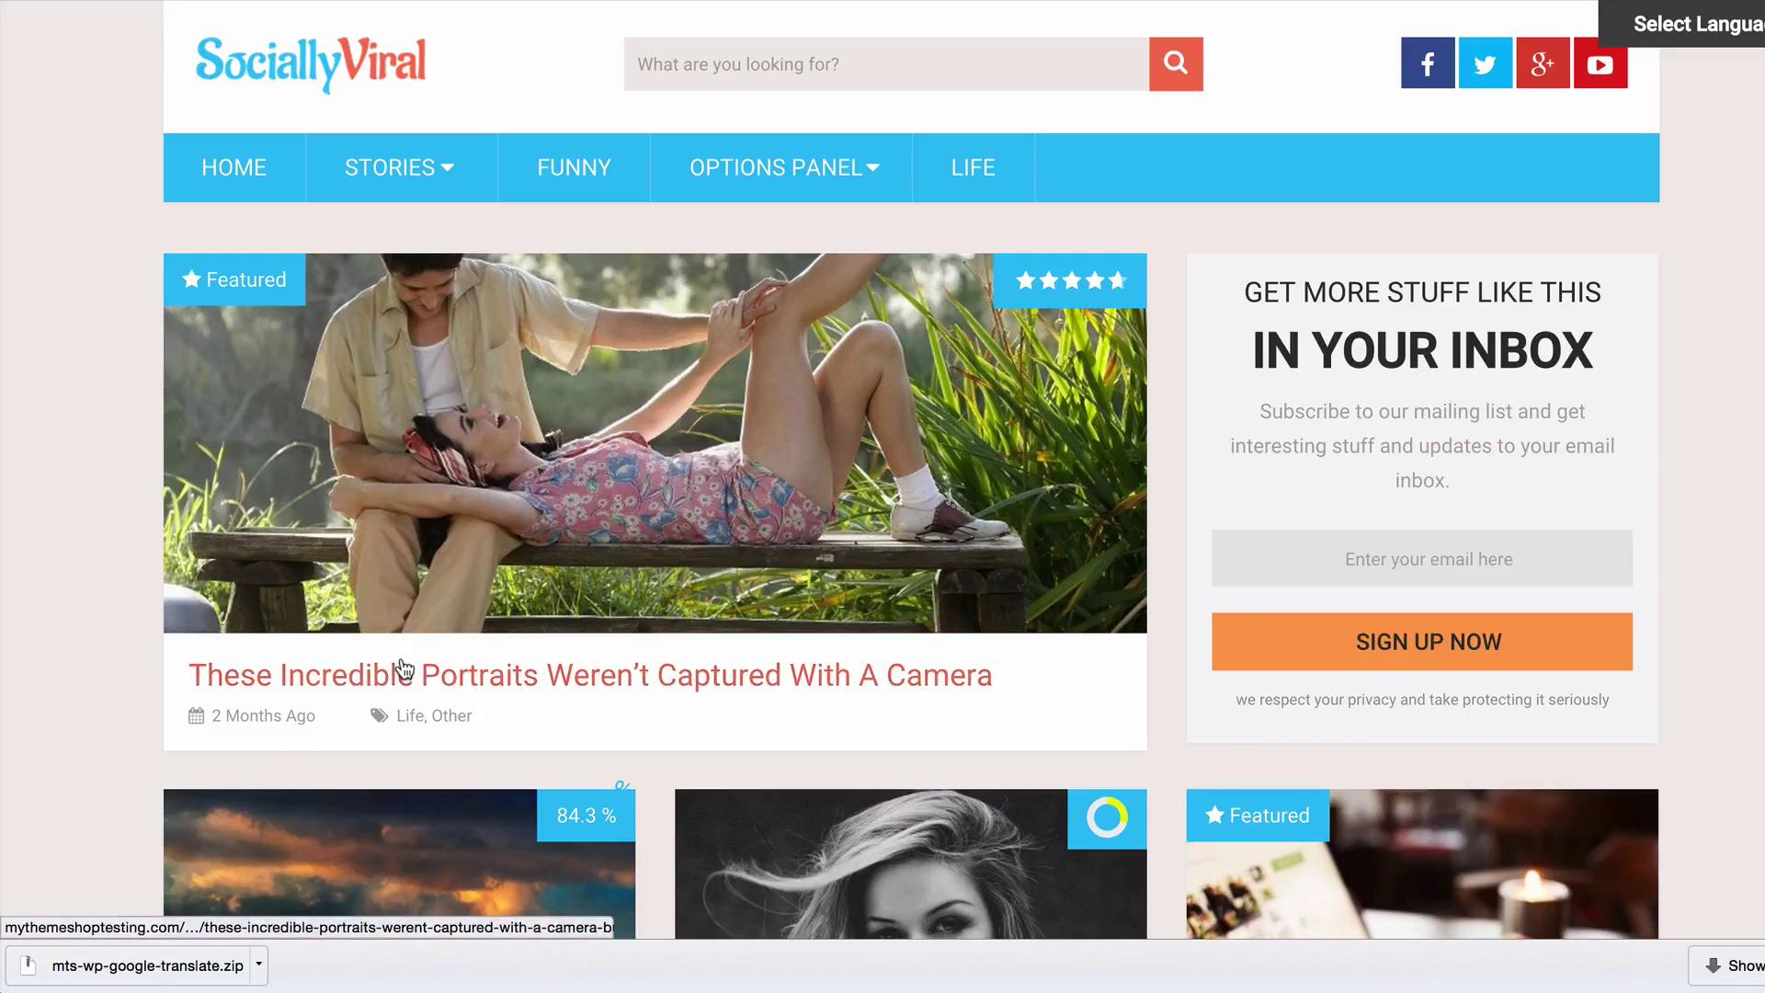
On the Incredible Portraits post, translate to Bengali with the sidebar widget, then back to English.
click(404, 669)
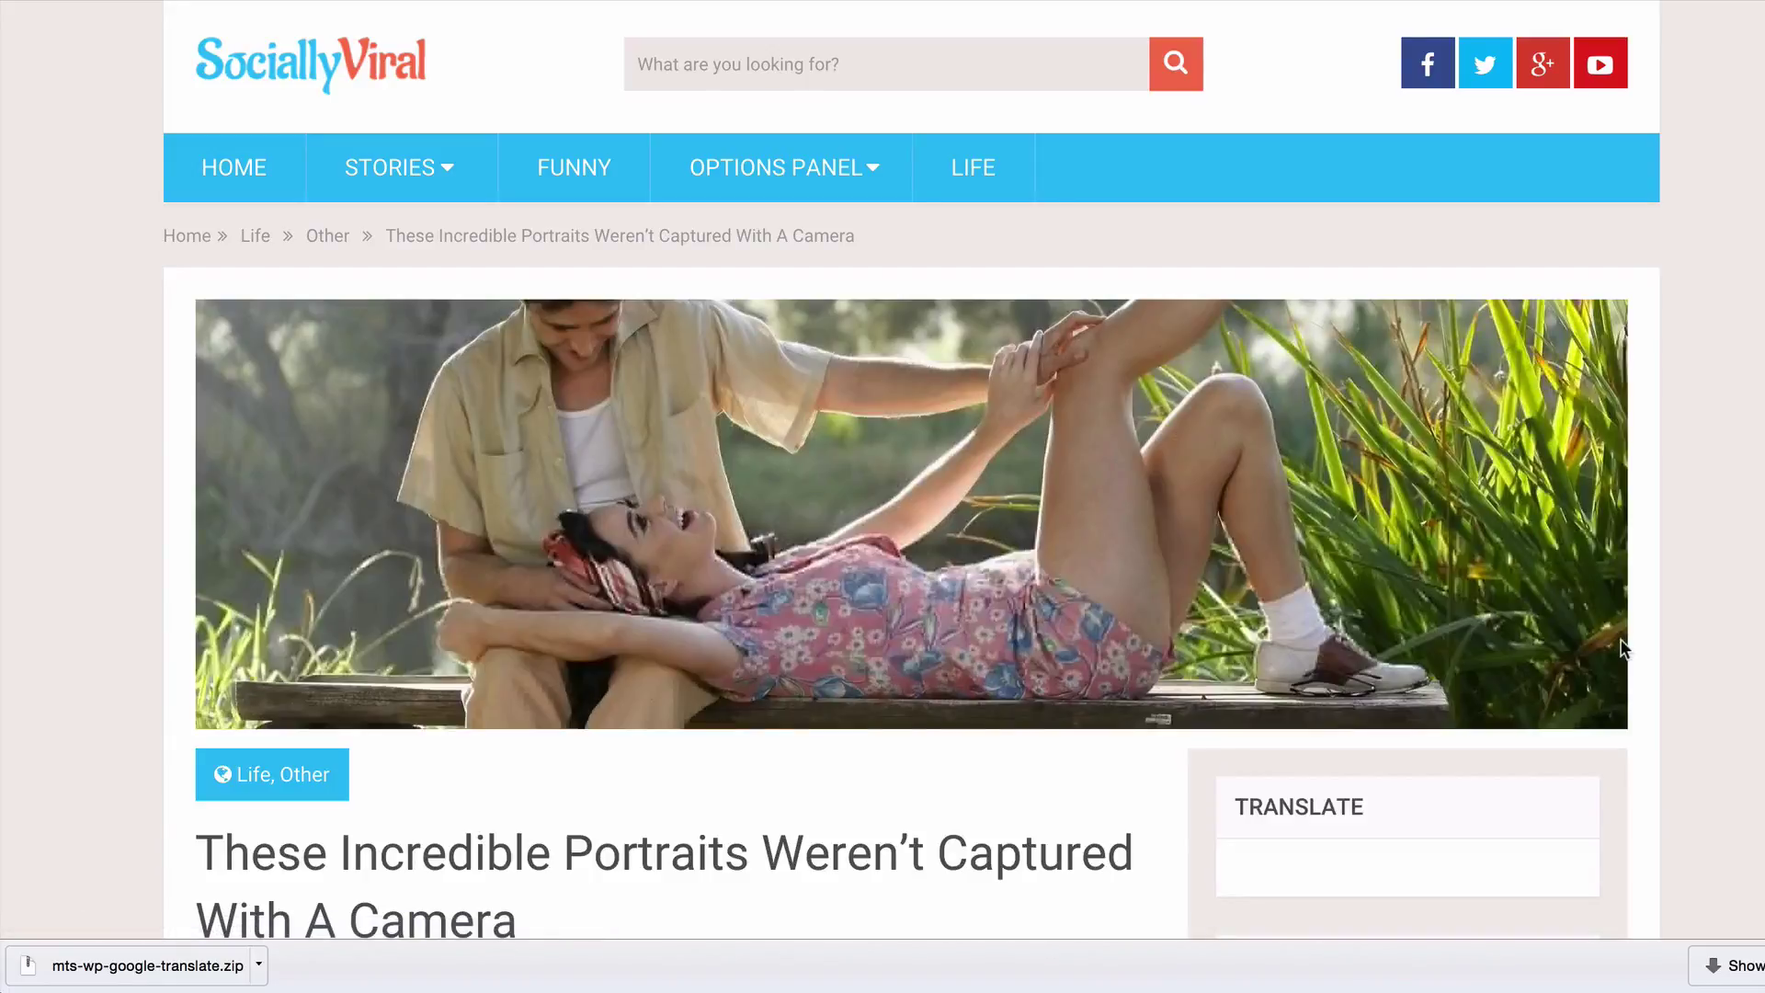
scroll(1621, 648, down, 2)
scroll(1685, 597, down, 4)
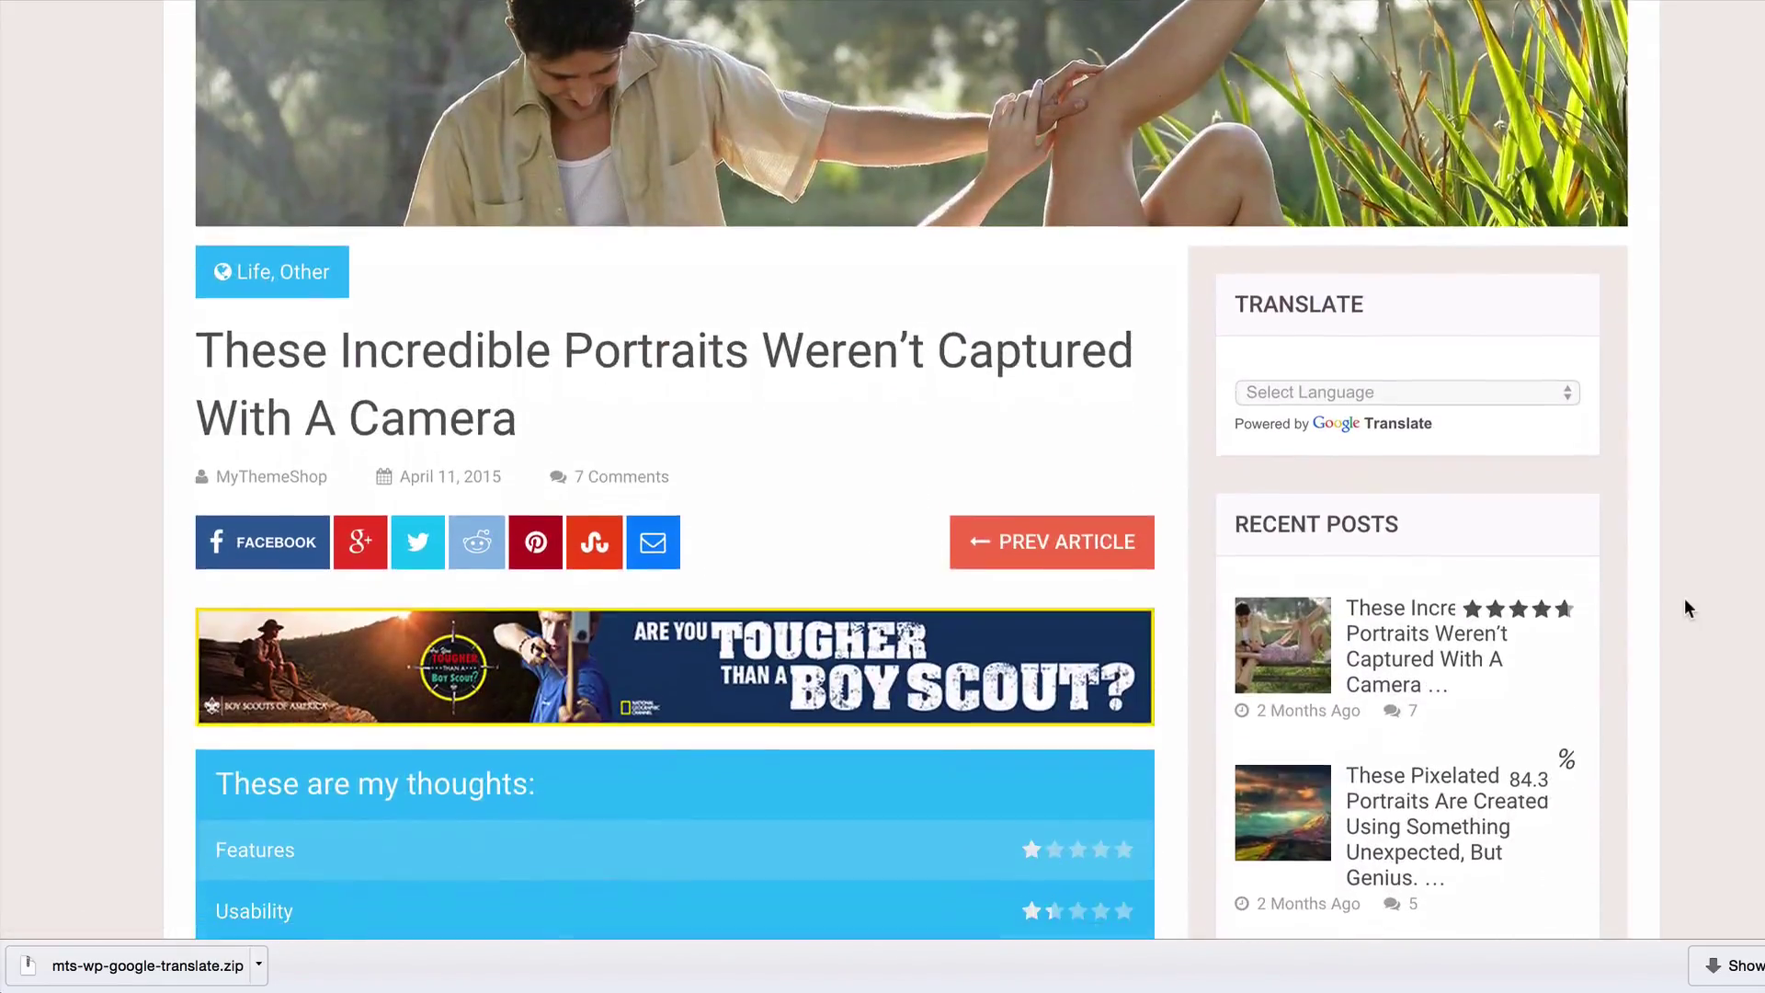
click(1466, 383)
click(1747, 336)
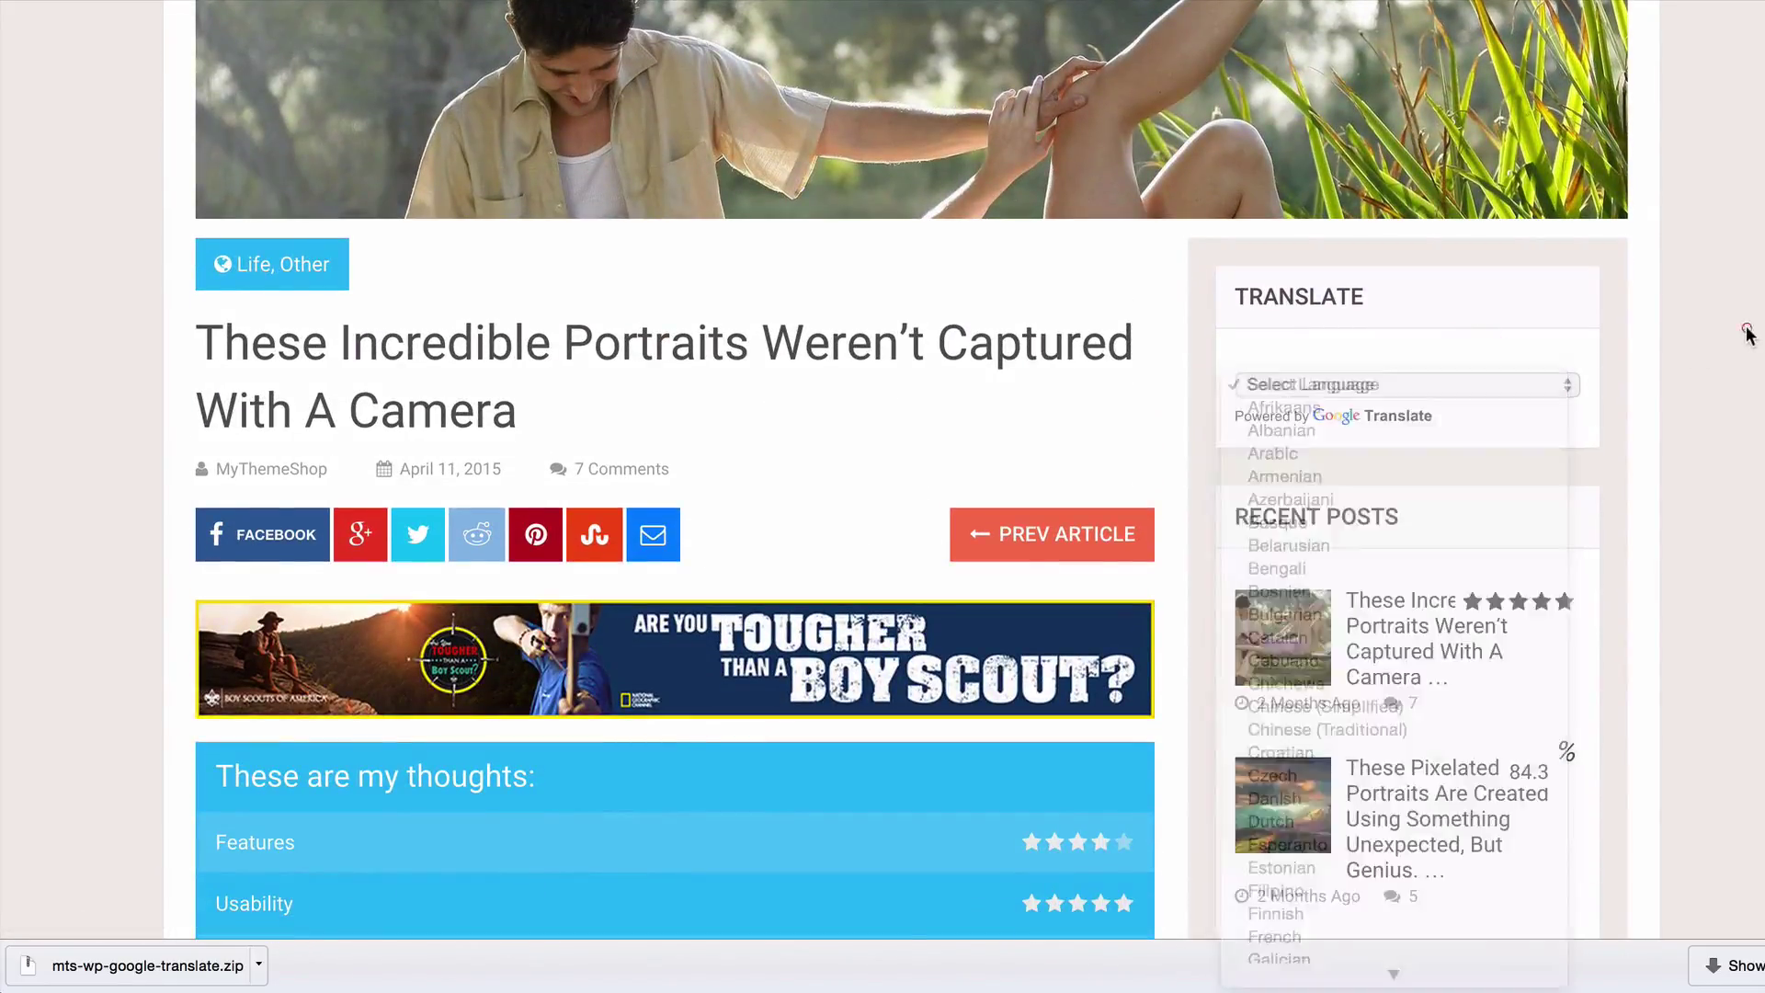
click(1443, 384)
click(1327, 564)
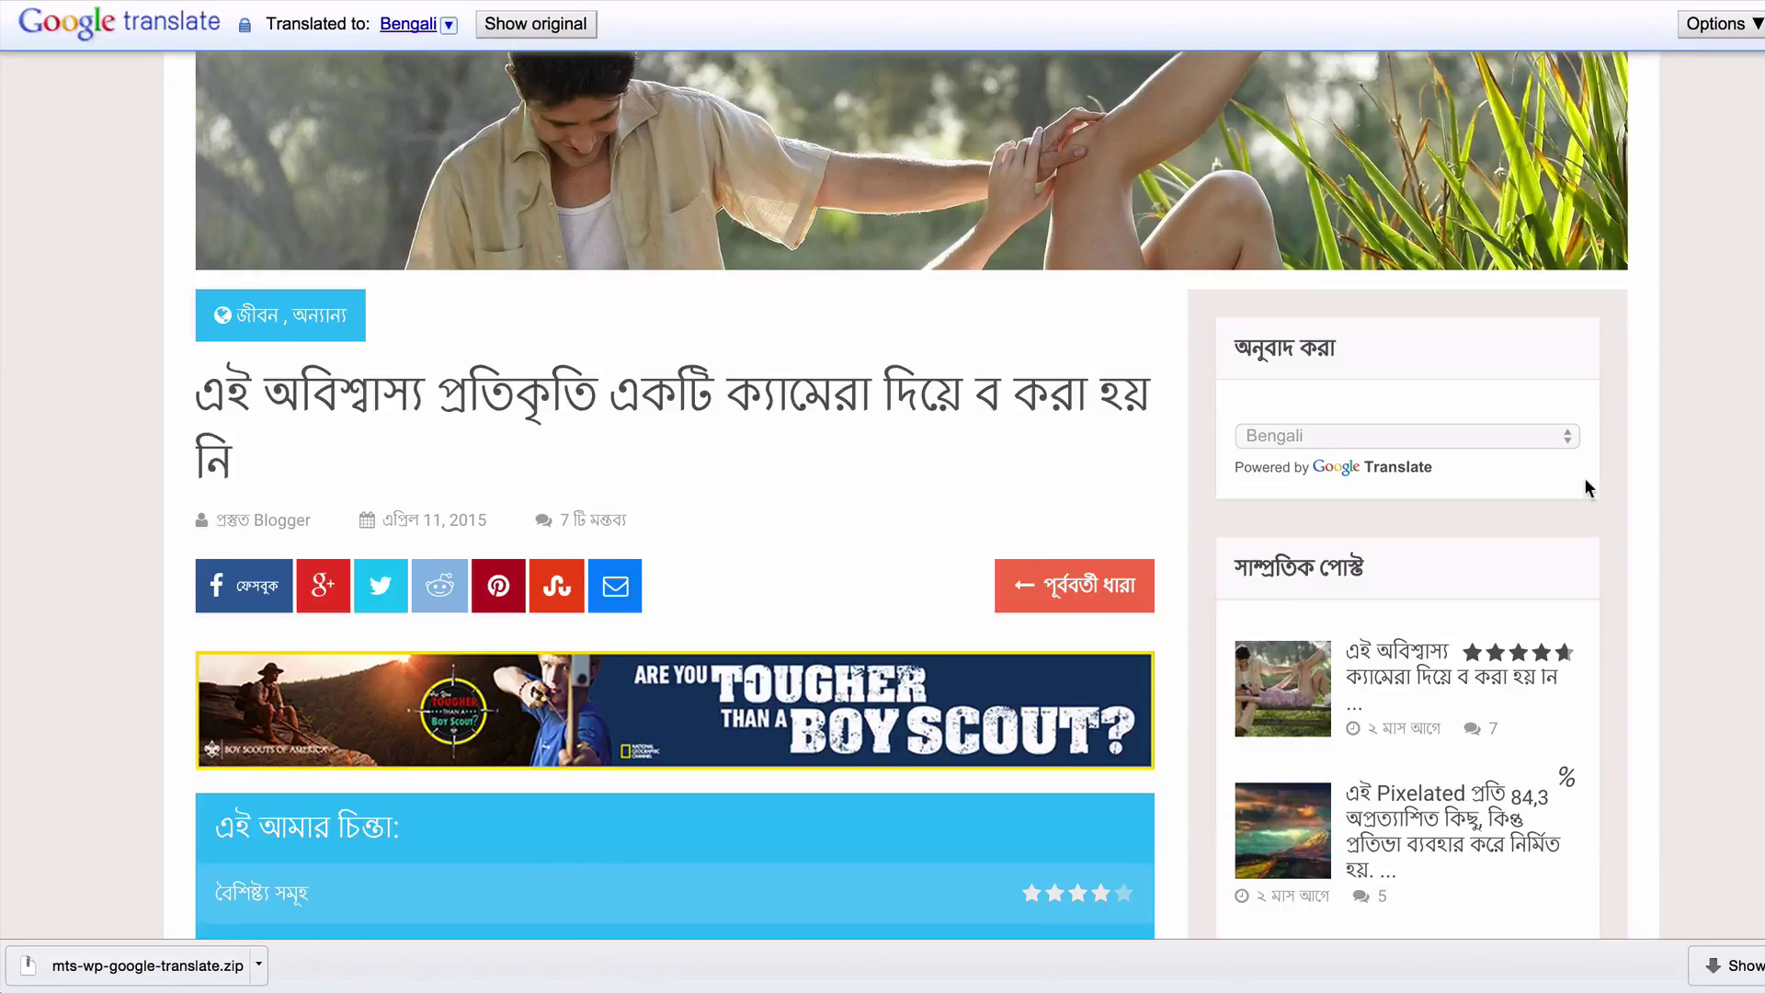
click(1549, 447)
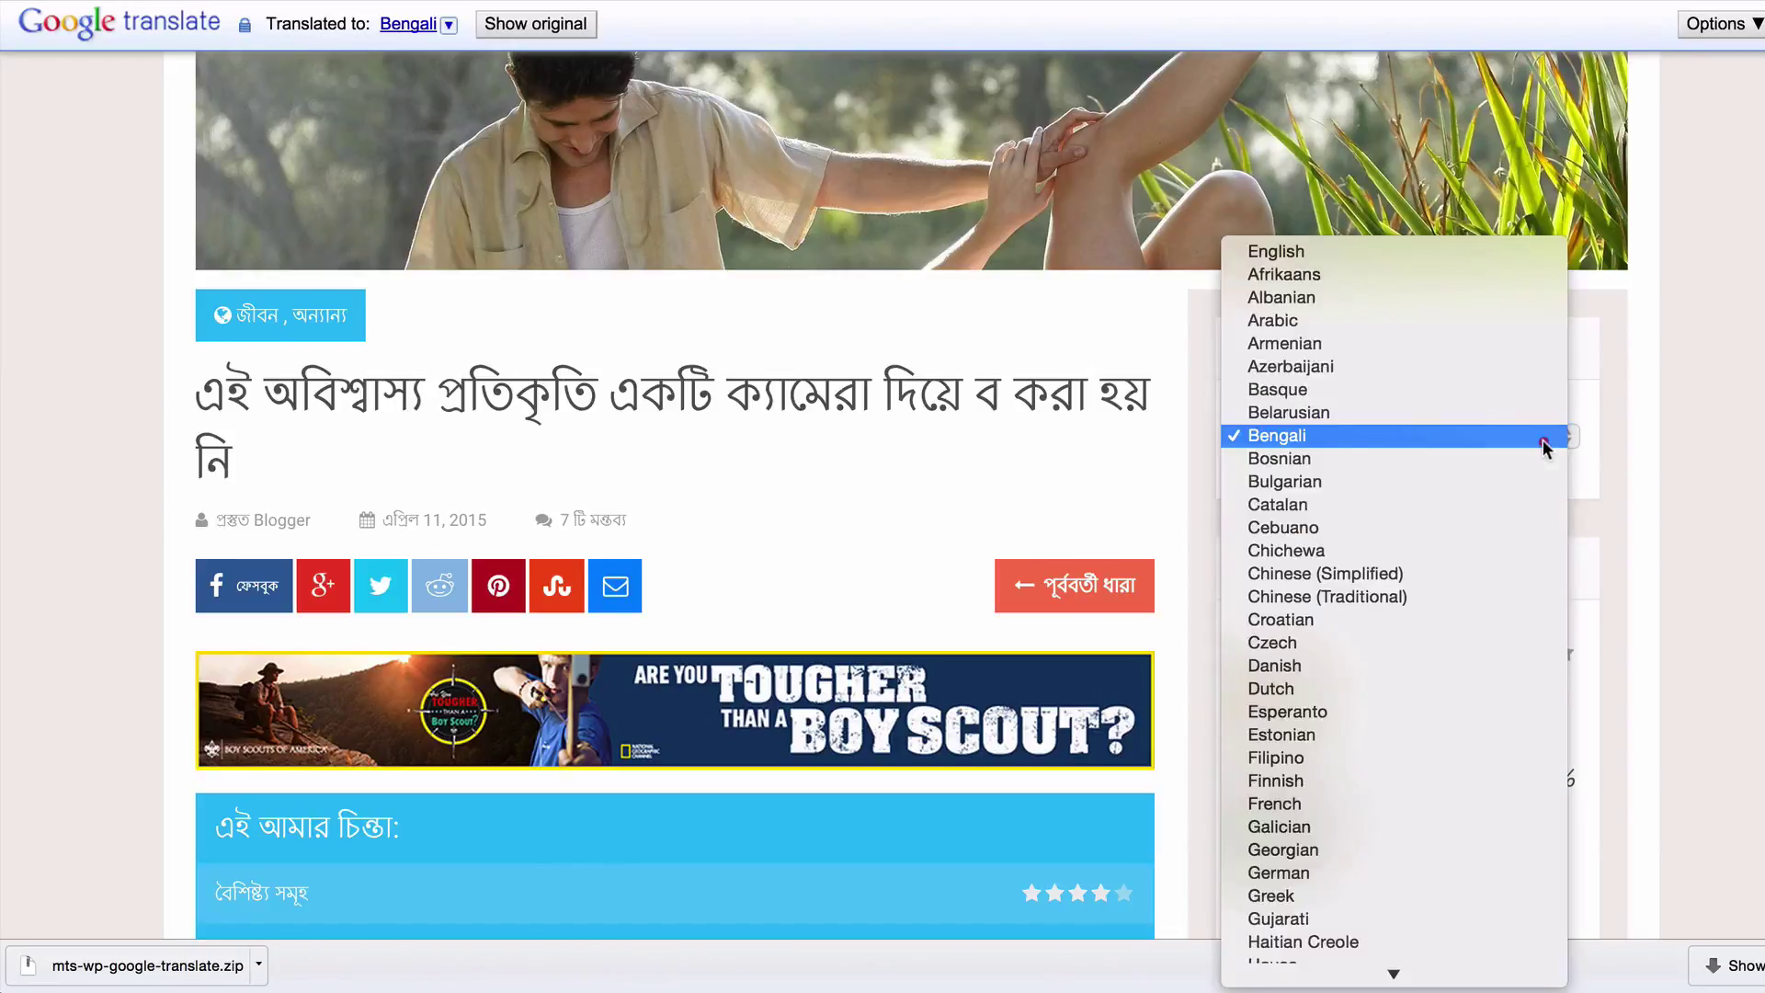
click(1416, 256)
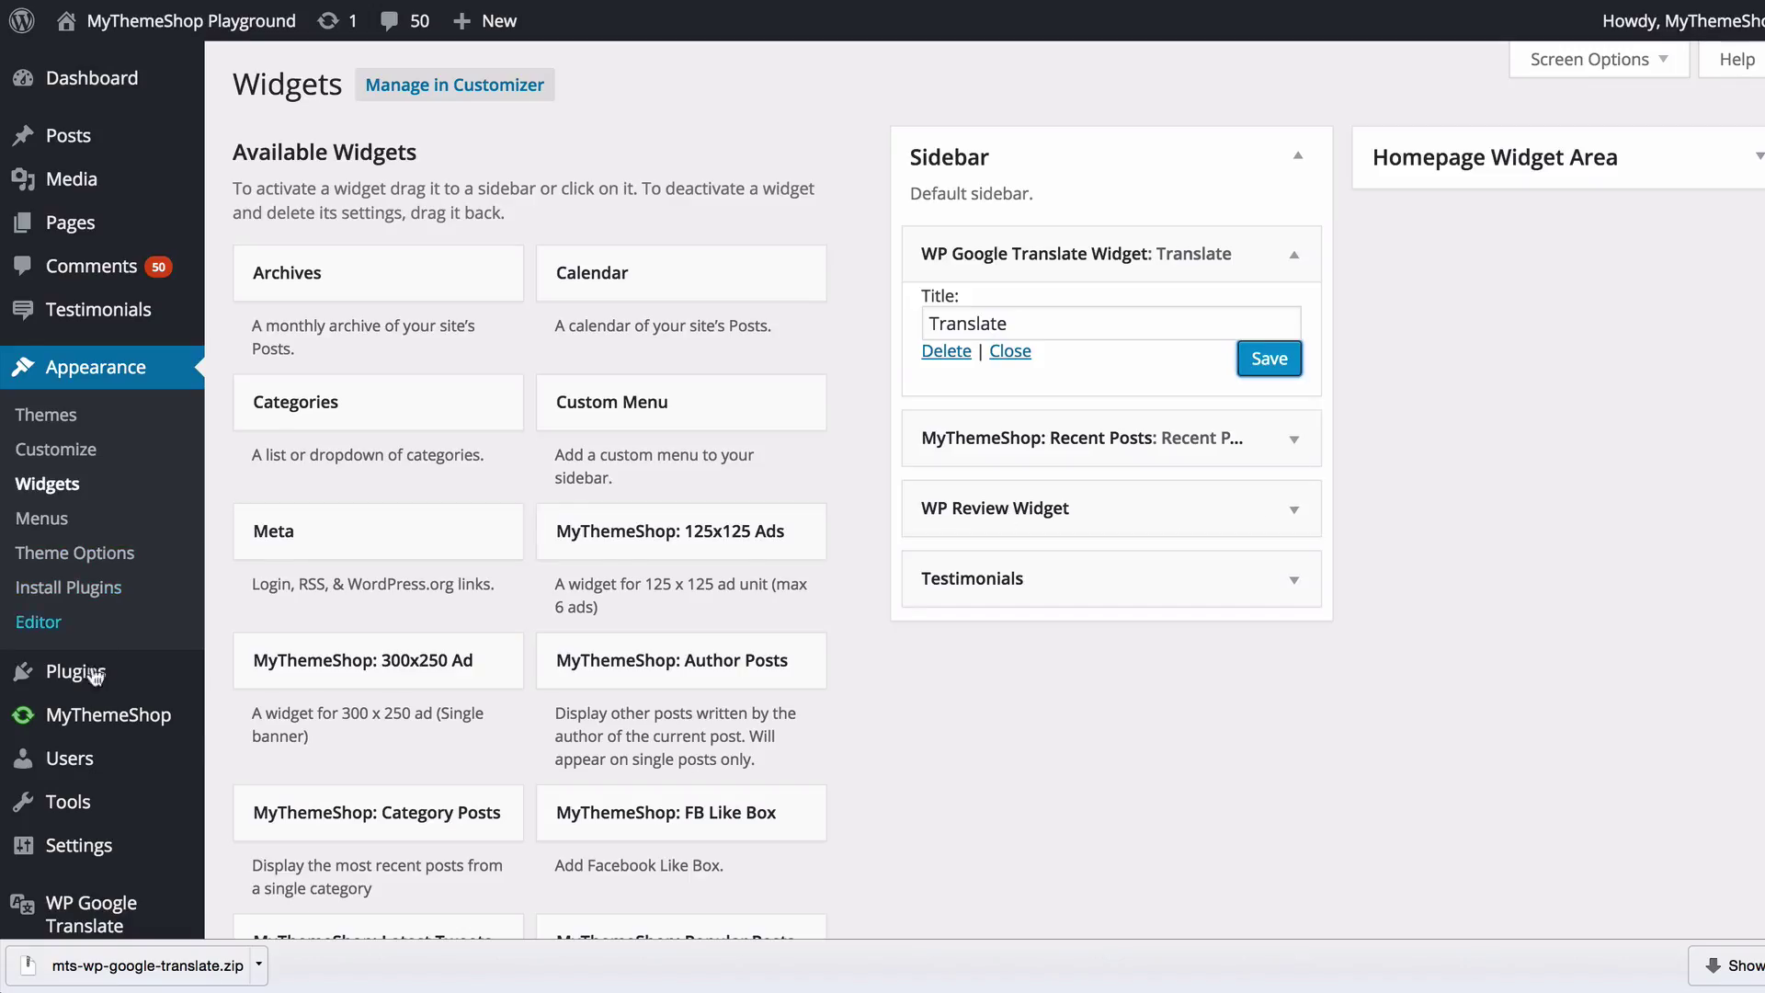
Turn on the WP Google Translate Menu Item with 'Select Language' text and save the settings.
scroll(147, 754, down, 3)
click(124, 842)
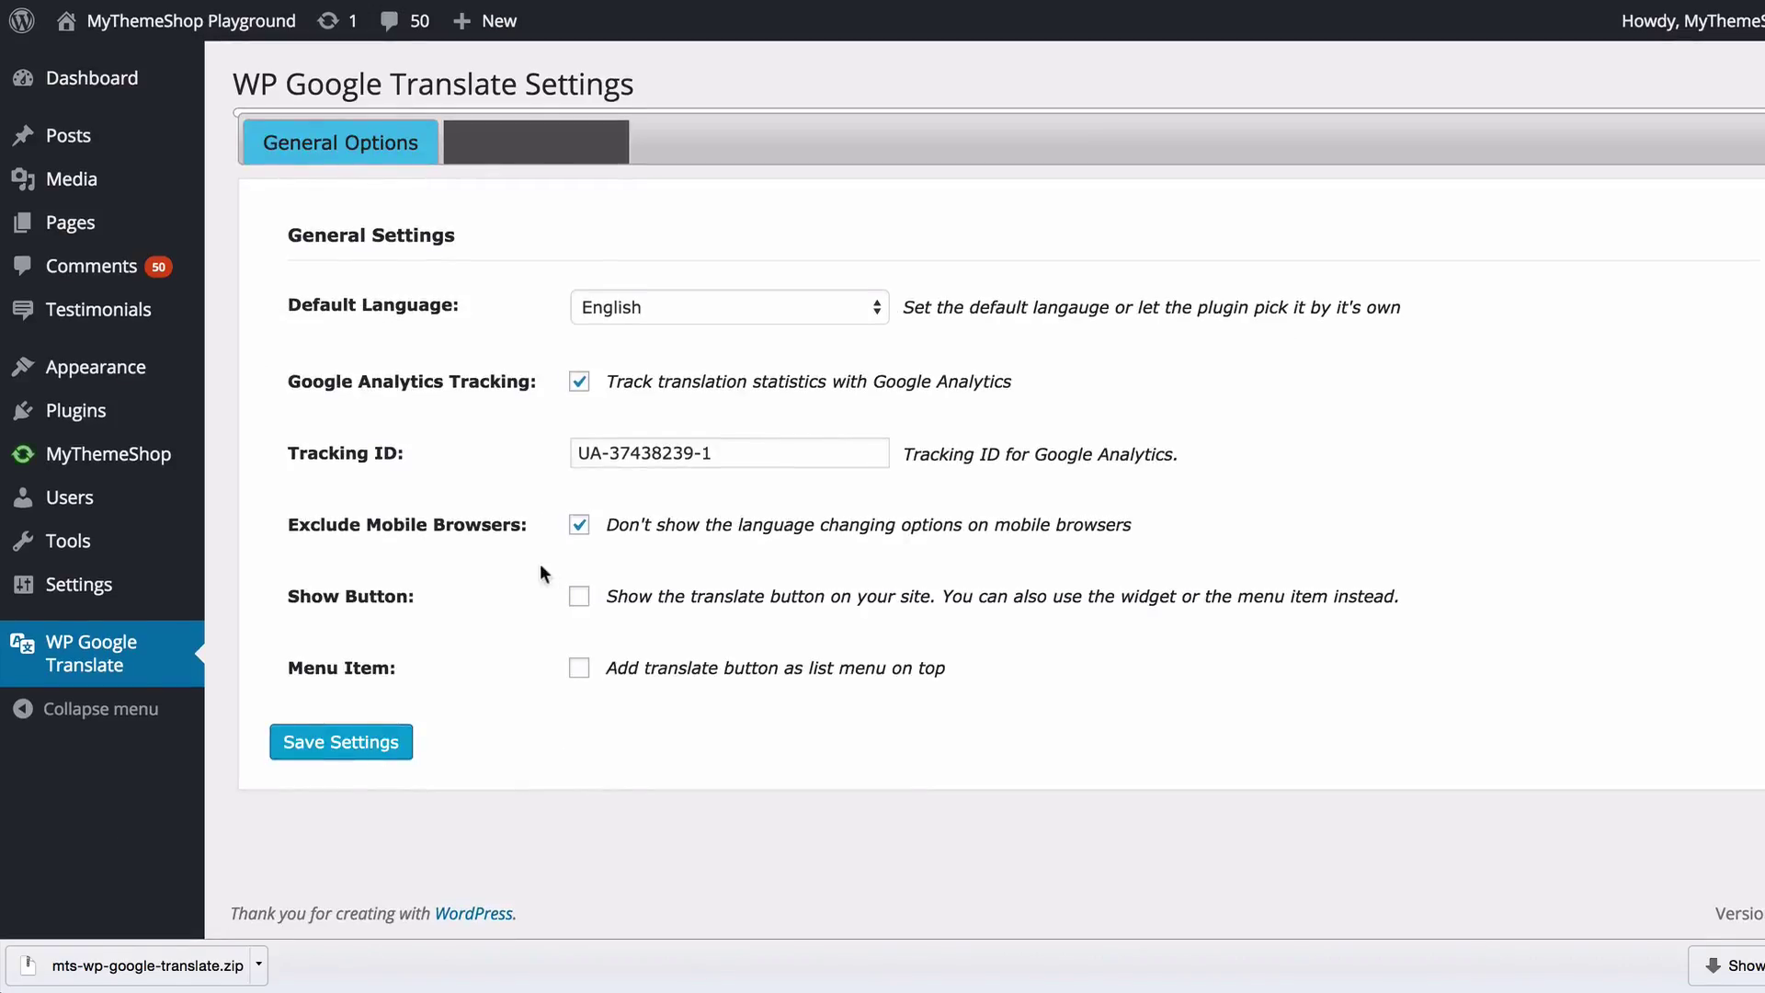
click(578, 674)
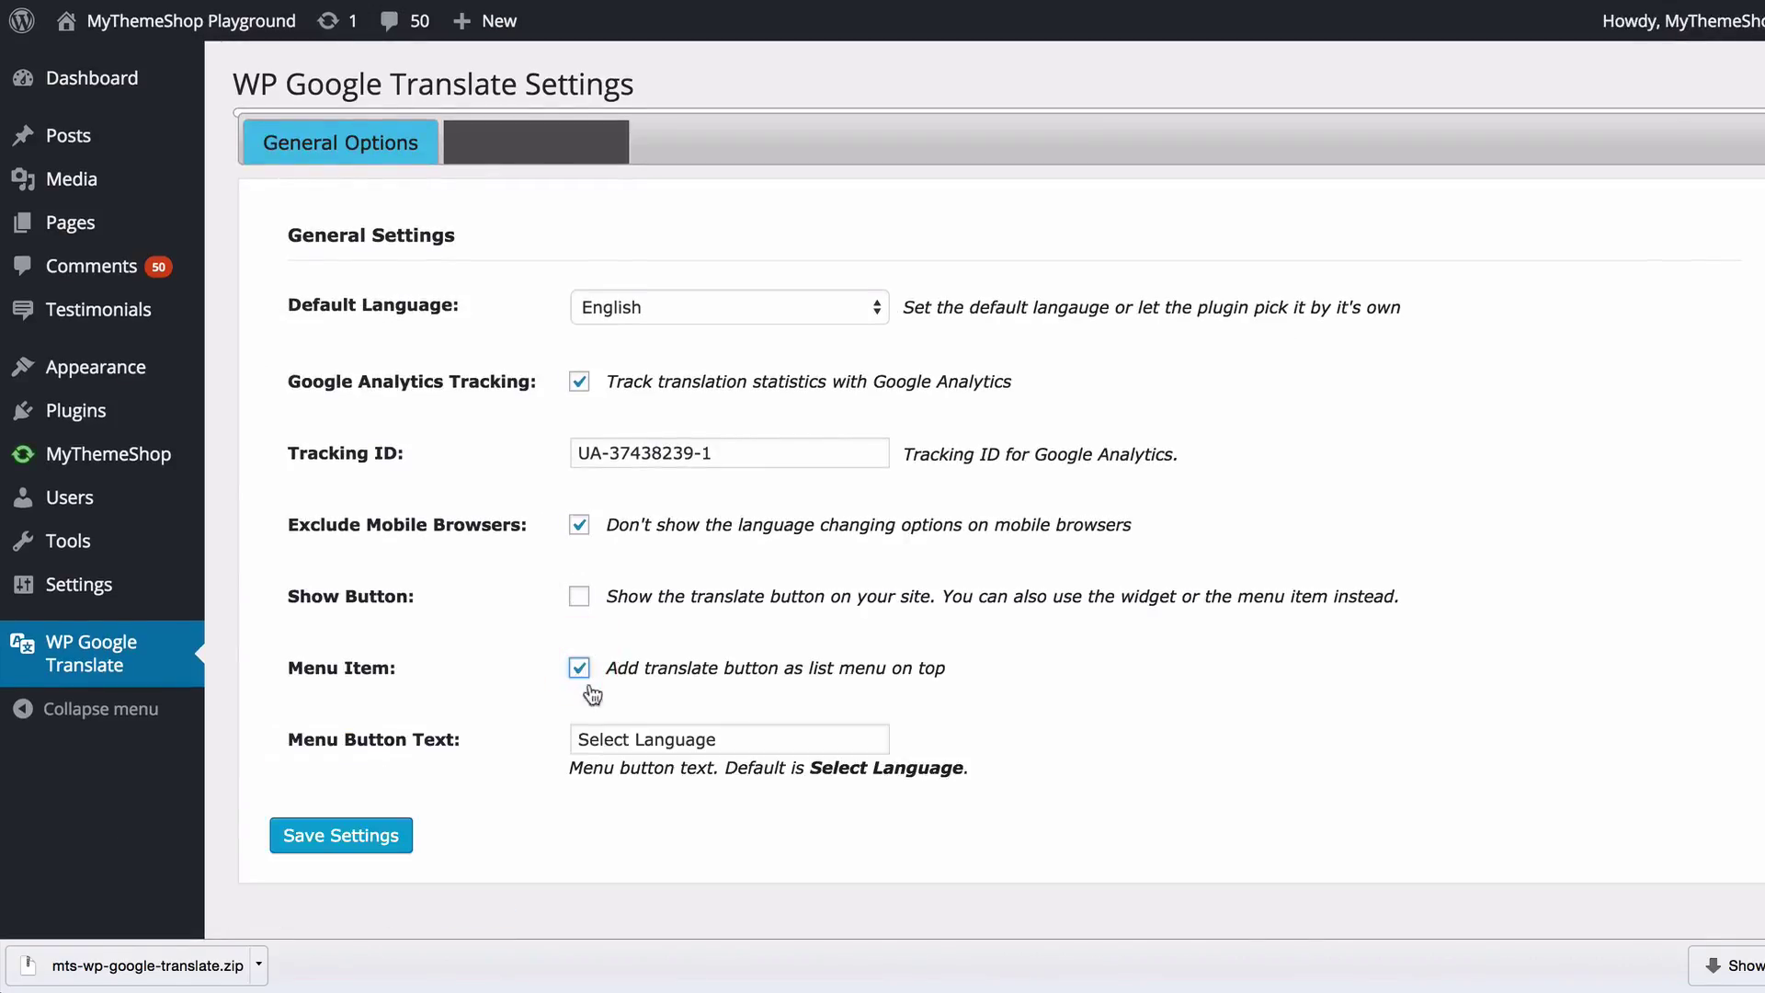
click(308, 837)
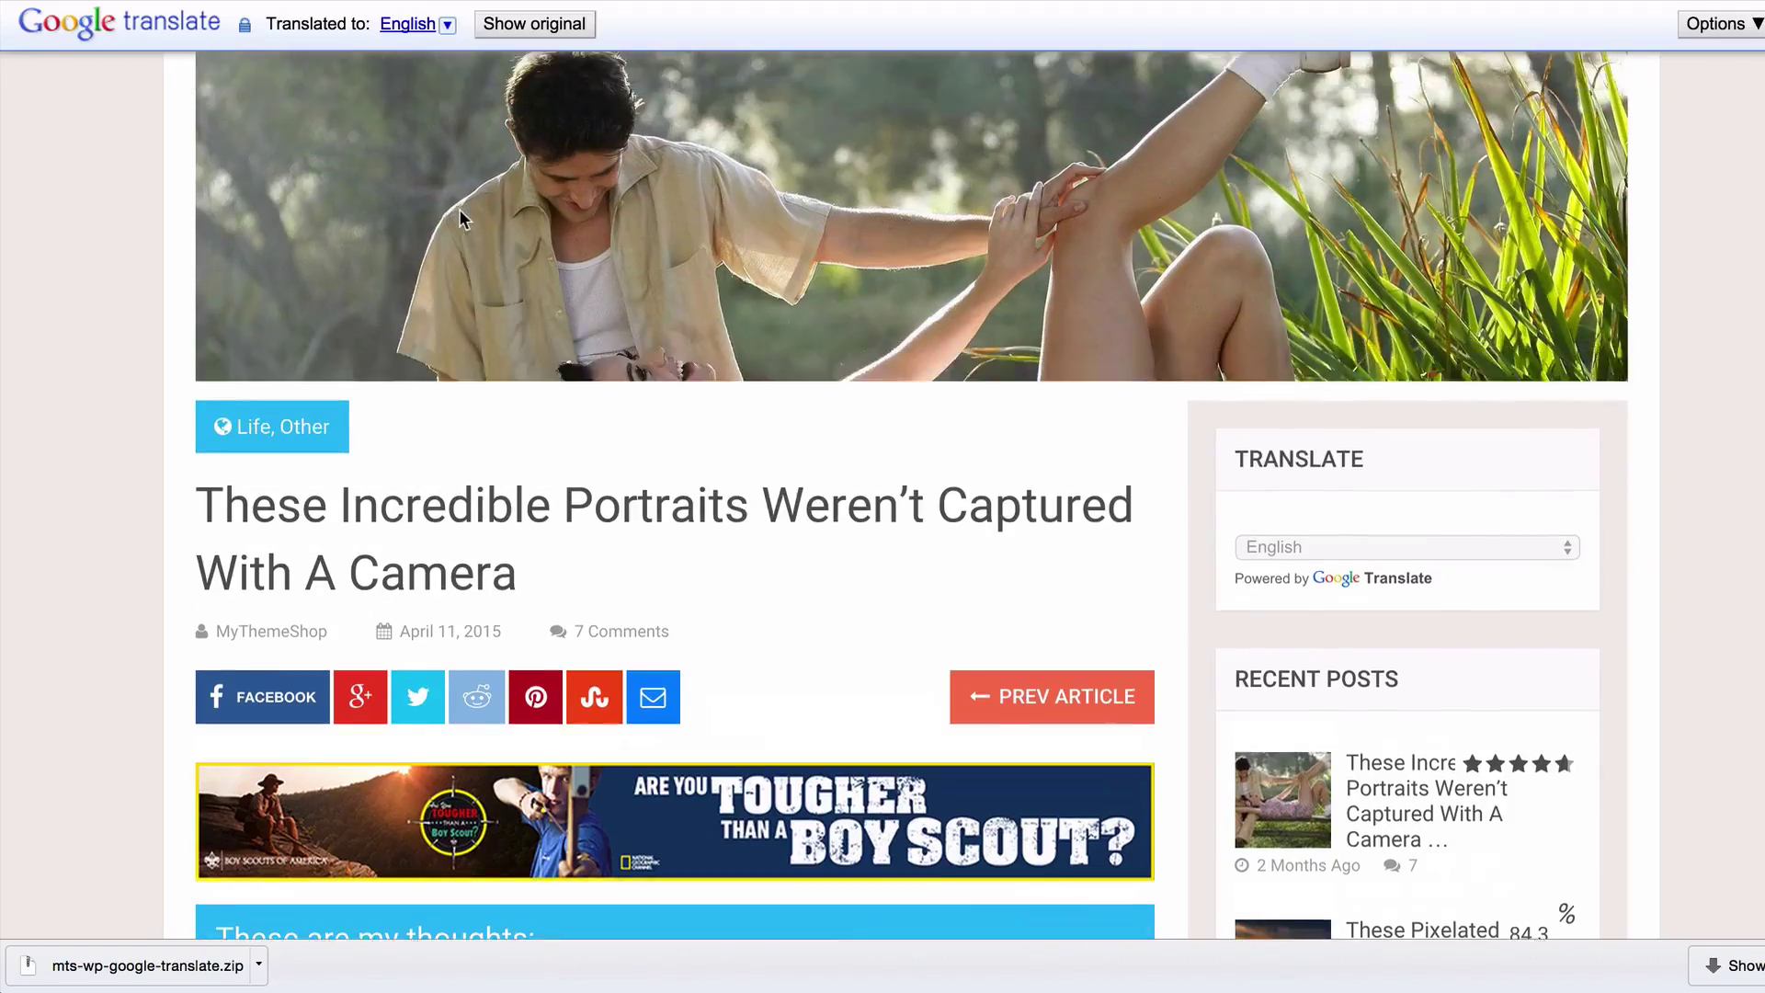
Open the SELECT LANGUAGE entry in the post's top menu to list Afrikaans through Filipino.
scroll(469, 226, up, 5)
mouse_move(461, 221)
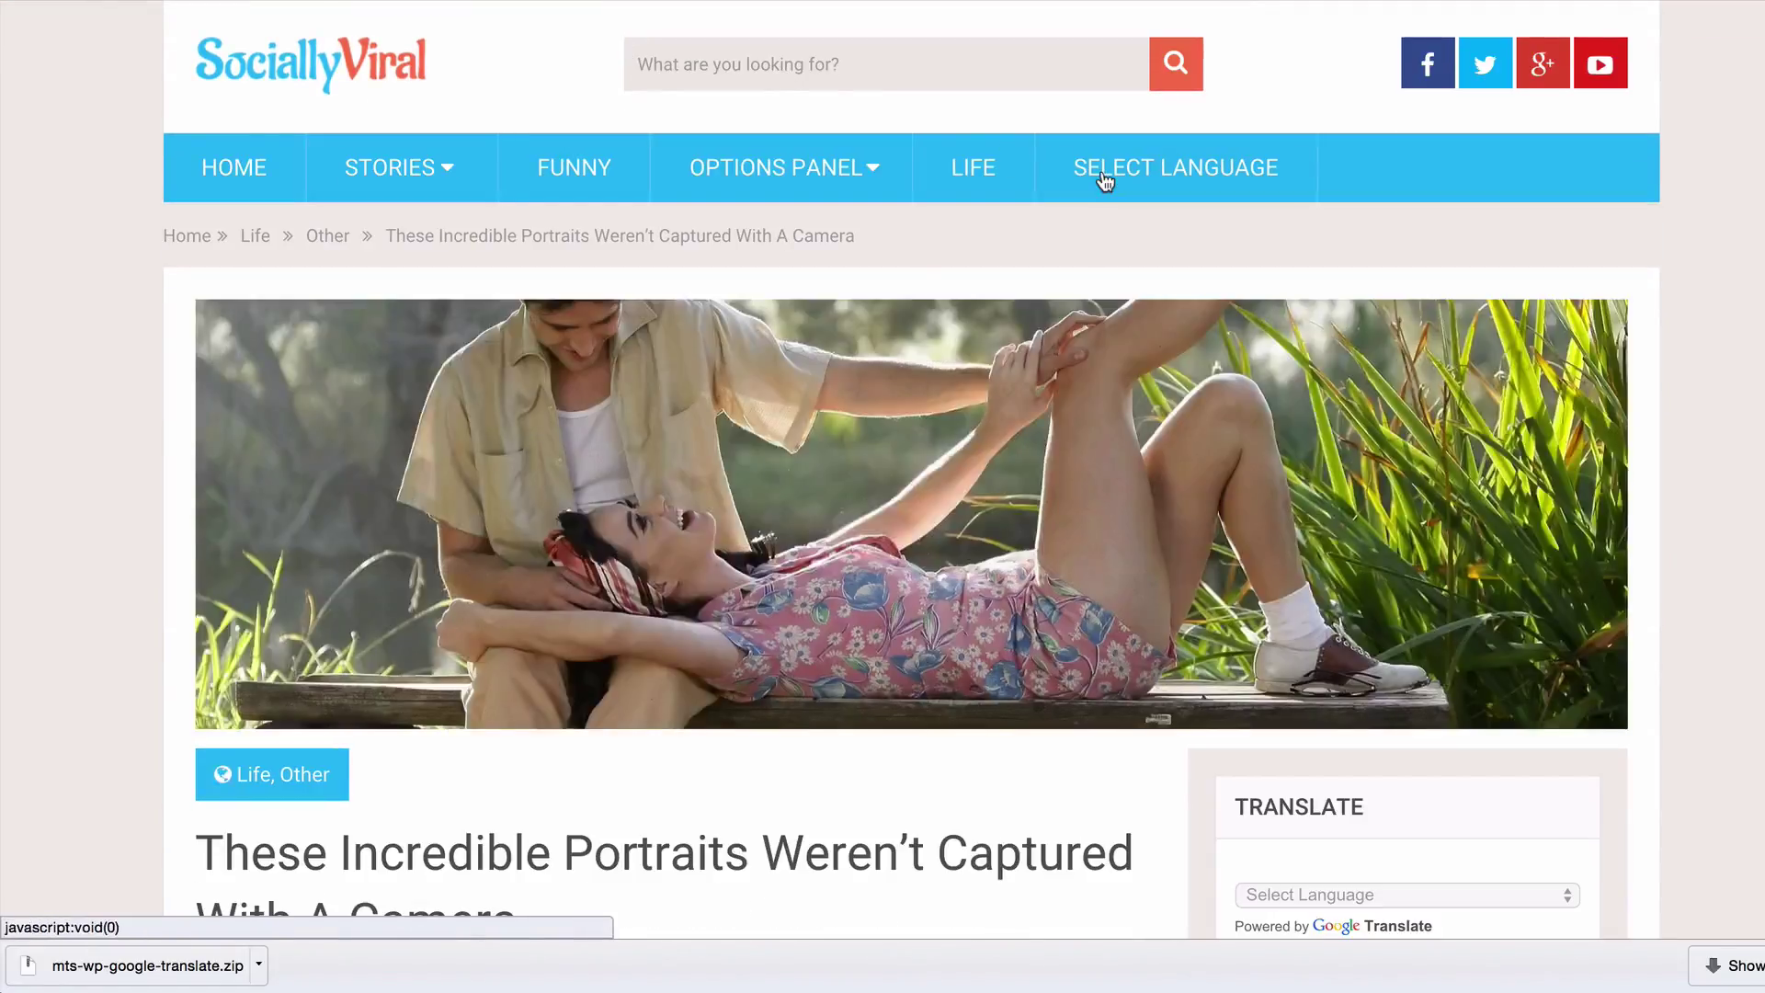
click(1104, 178)
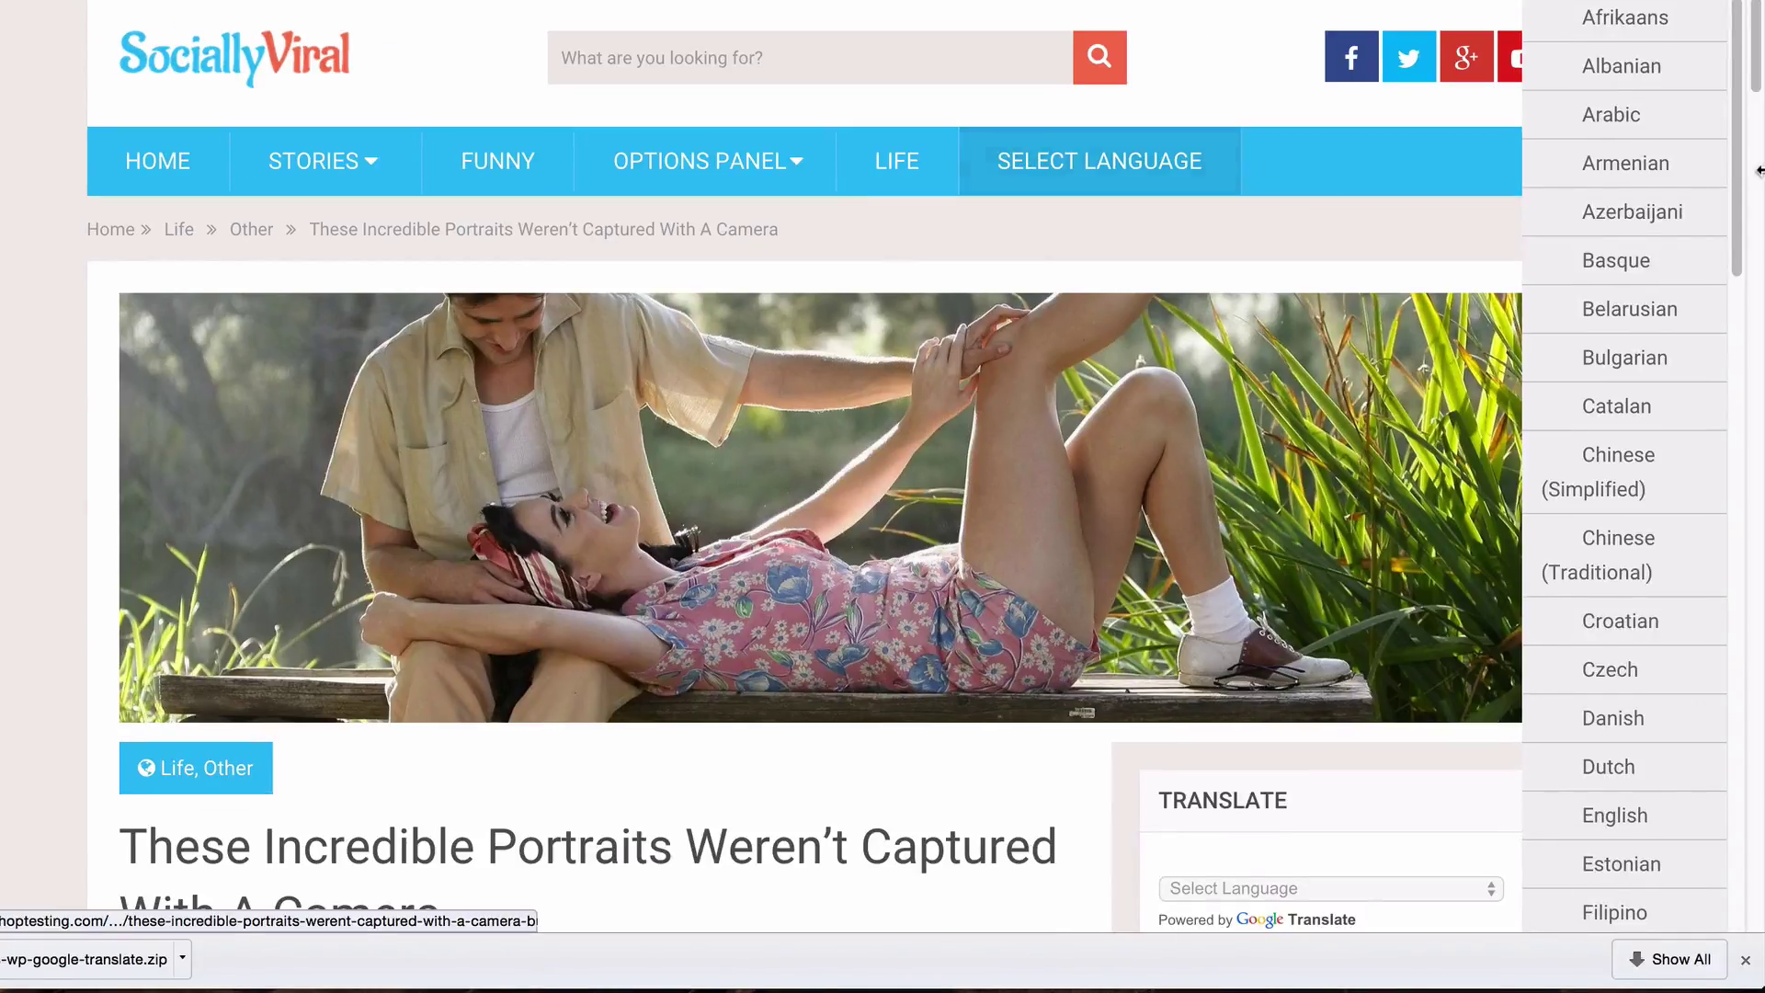
Close the language list and return to the WP Google Translate Settings page.
click(1116, 223)
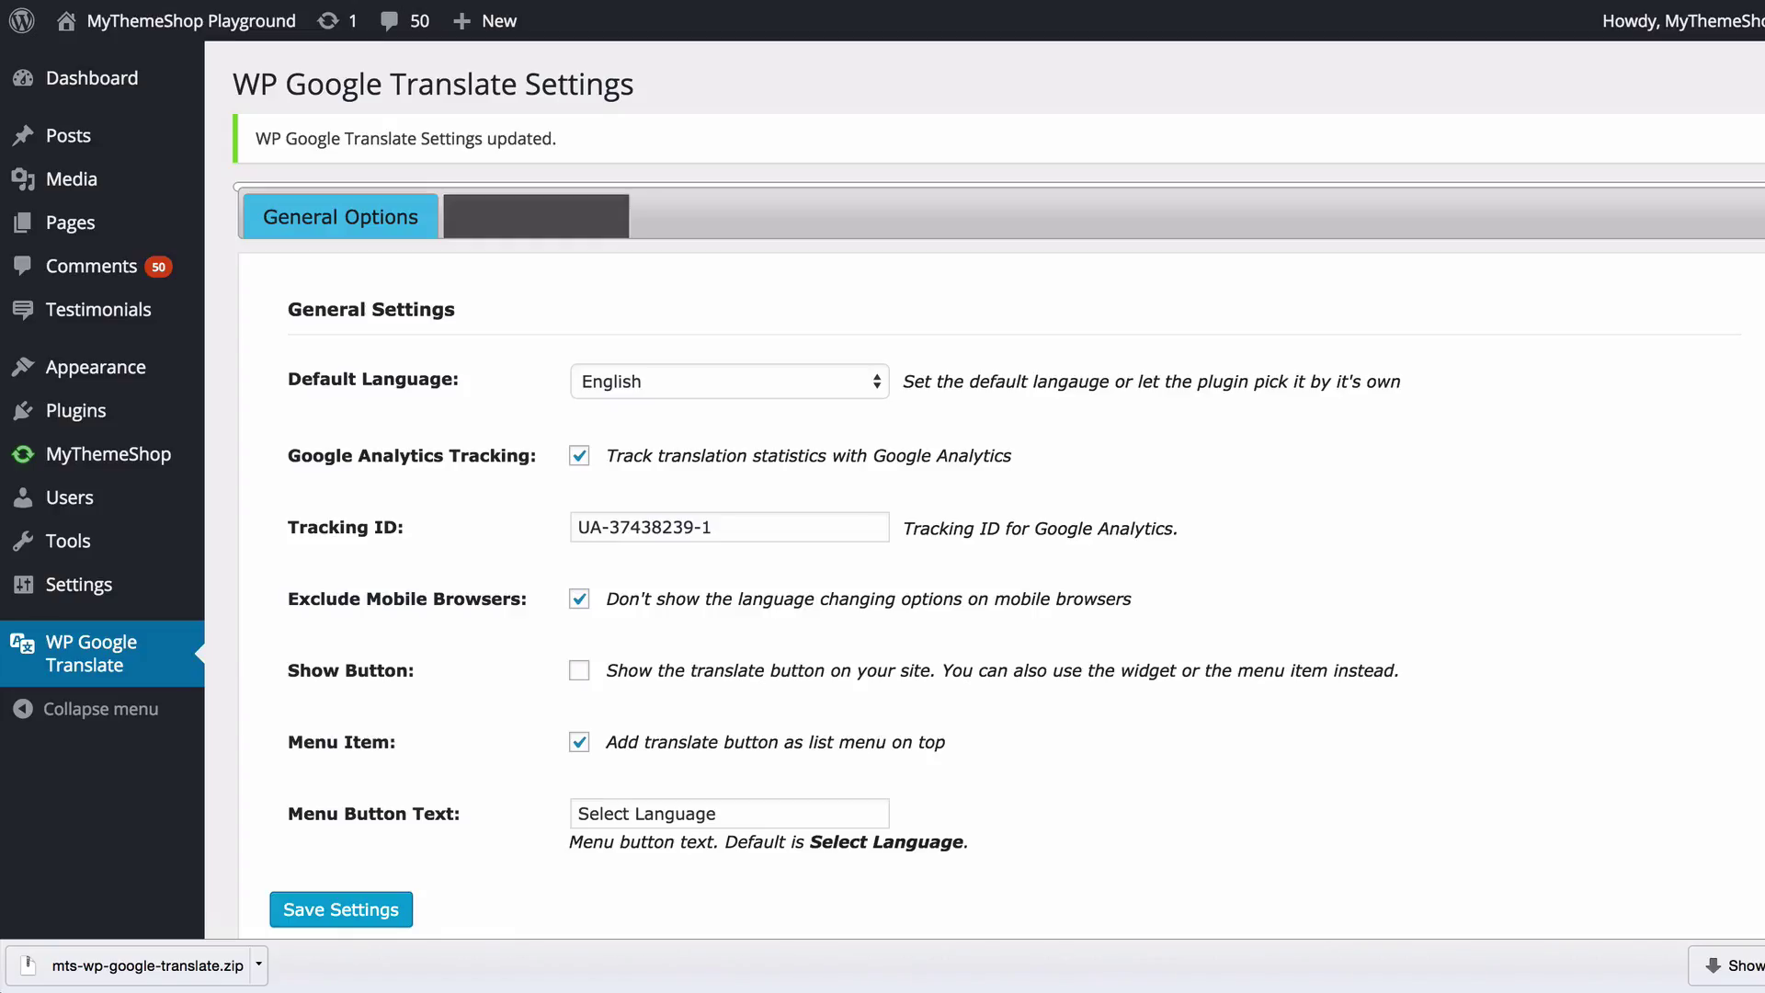